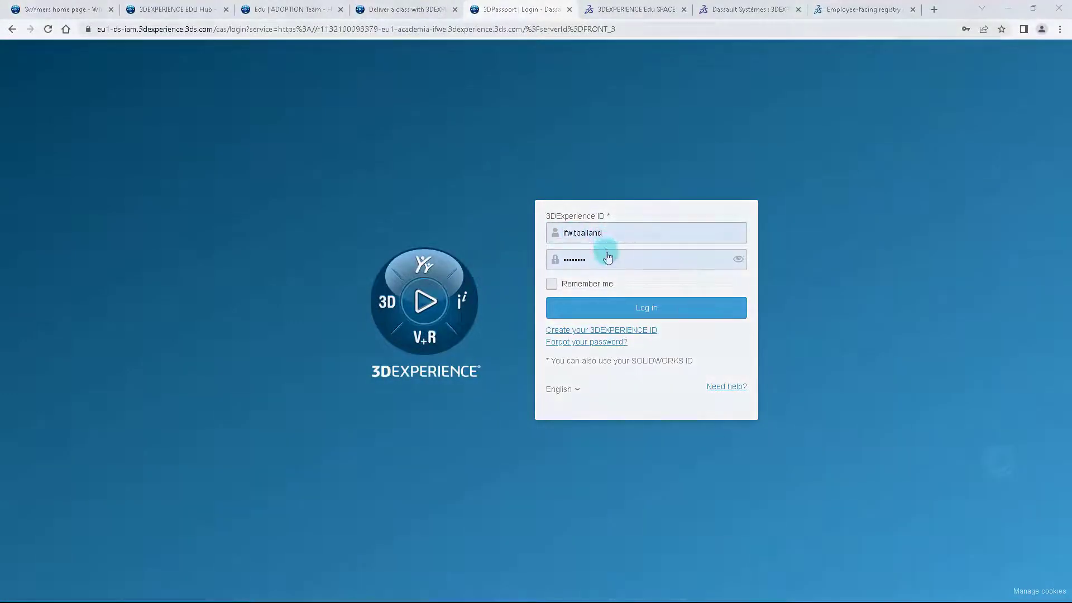
- Log in to the platform and launch the Composites Design app after searching the compass for "composites design"
{"action": "left_click", "coordinate": [630, 308]}
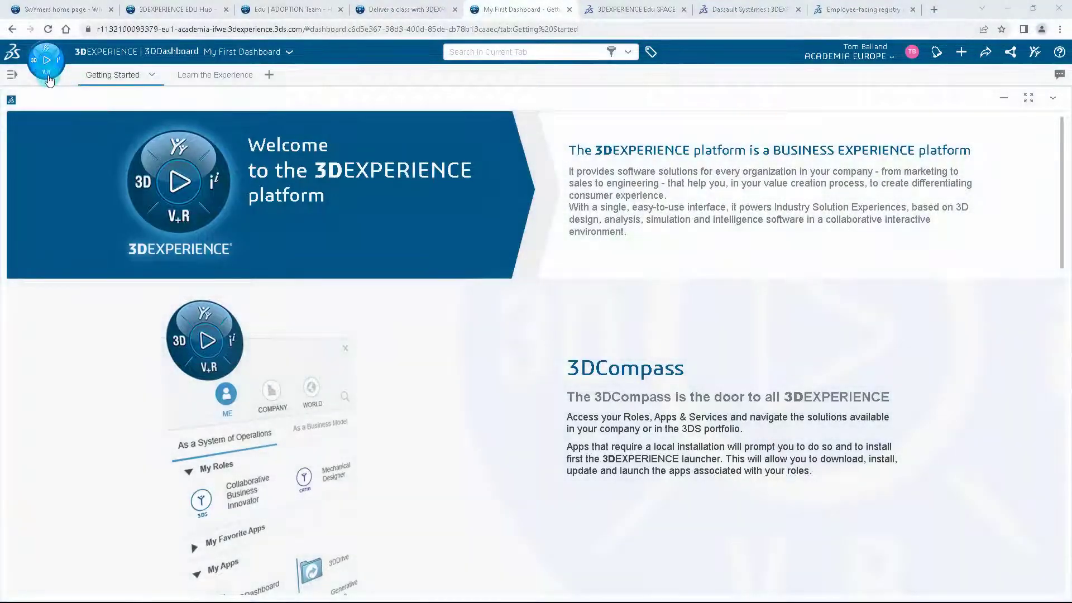
{"action": "left_click", "coordinate": [48, 77]}
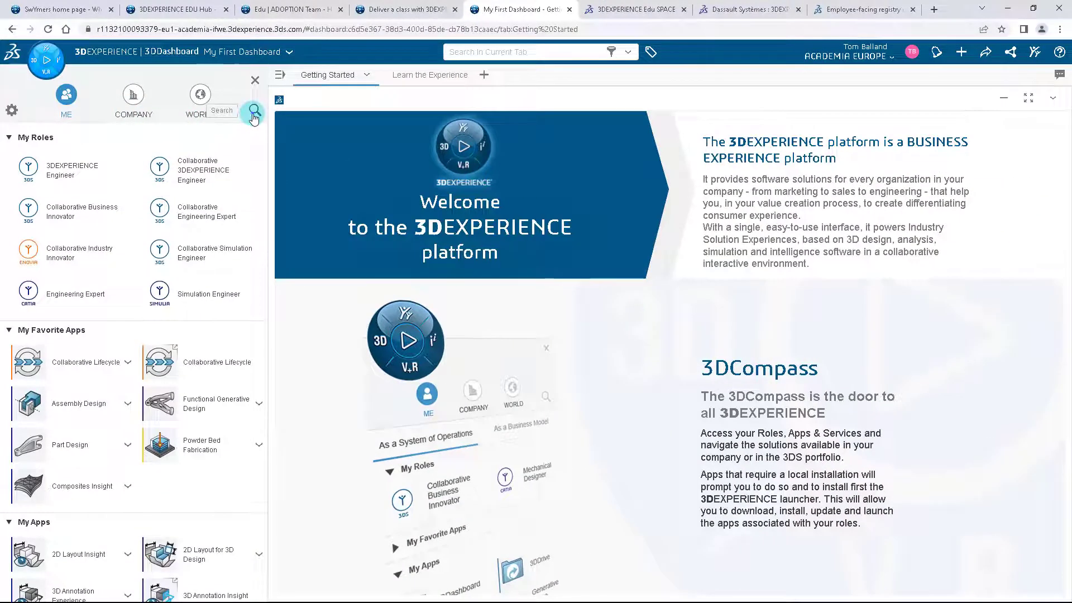
{"action": "left_click", "coordinate": [254, 111]}
{"action": "type", "text": "com"}
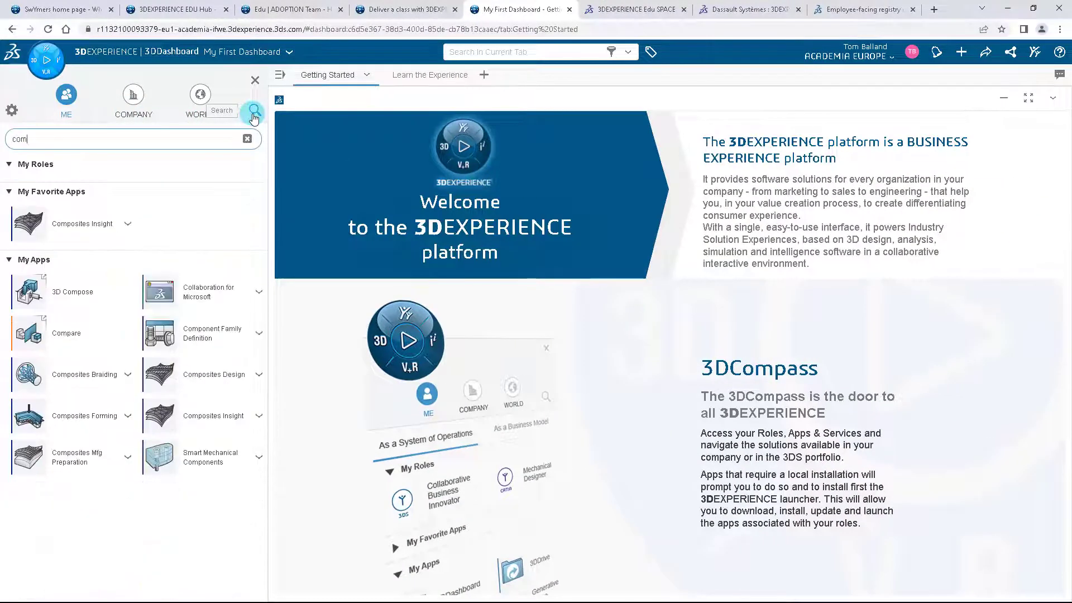
{"action": "type", "text": "posites de"}
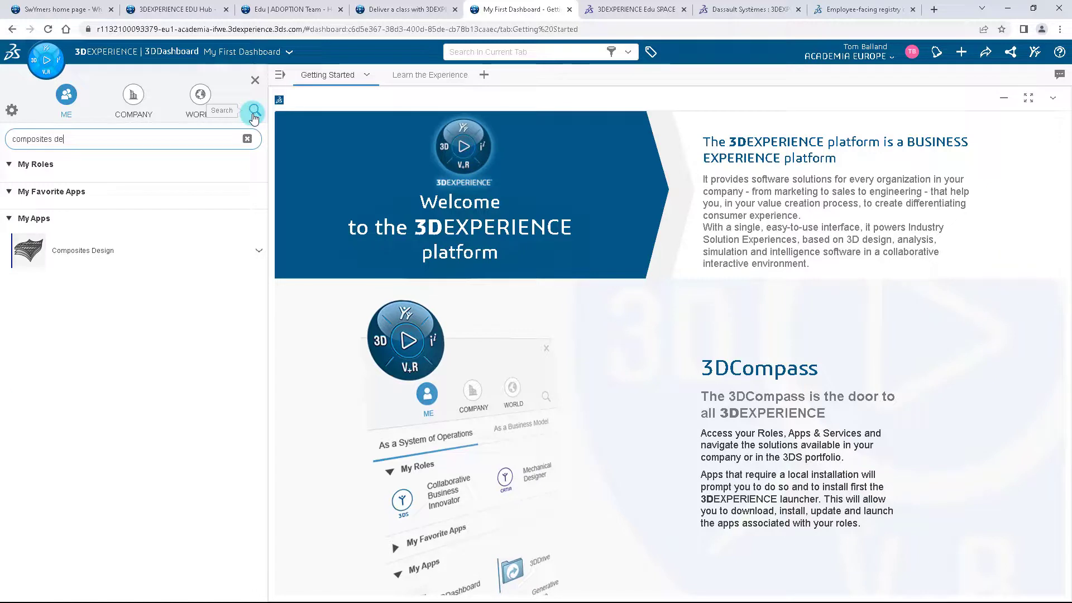
{"action": "type", "text": "sign"}
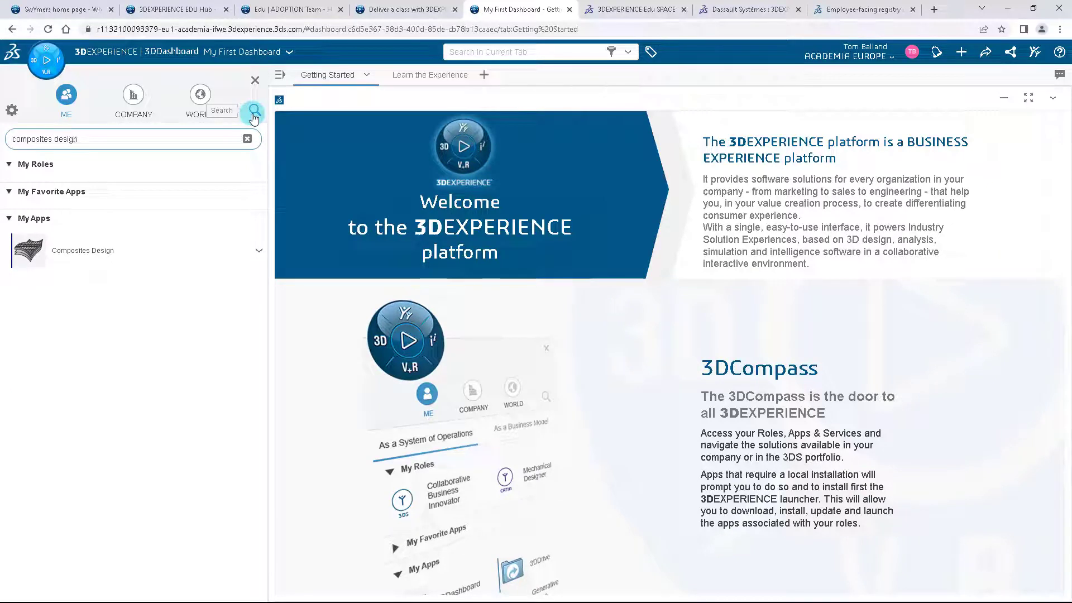
{"action": "left_click", "coordinate": [215, 252]}
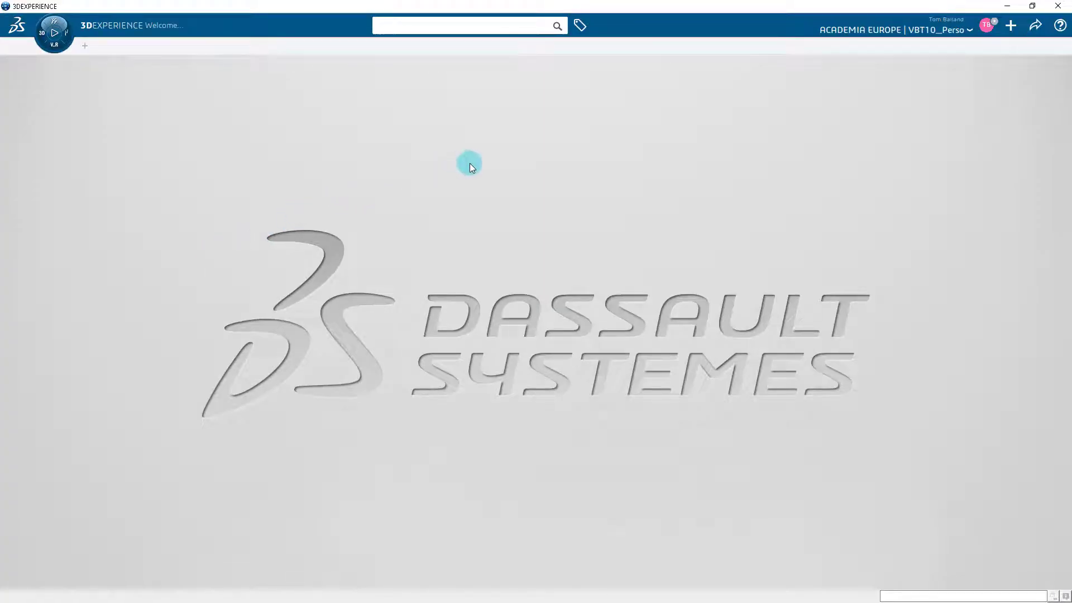
- Import CPD_Frame_ENG_START.3dxml from the 3D Model folder as new, with an empty duplication string
{"action": "left_click", "coordinate": [1011, 26]}
{"action": "left_click", "coordinate": [966, 65]}
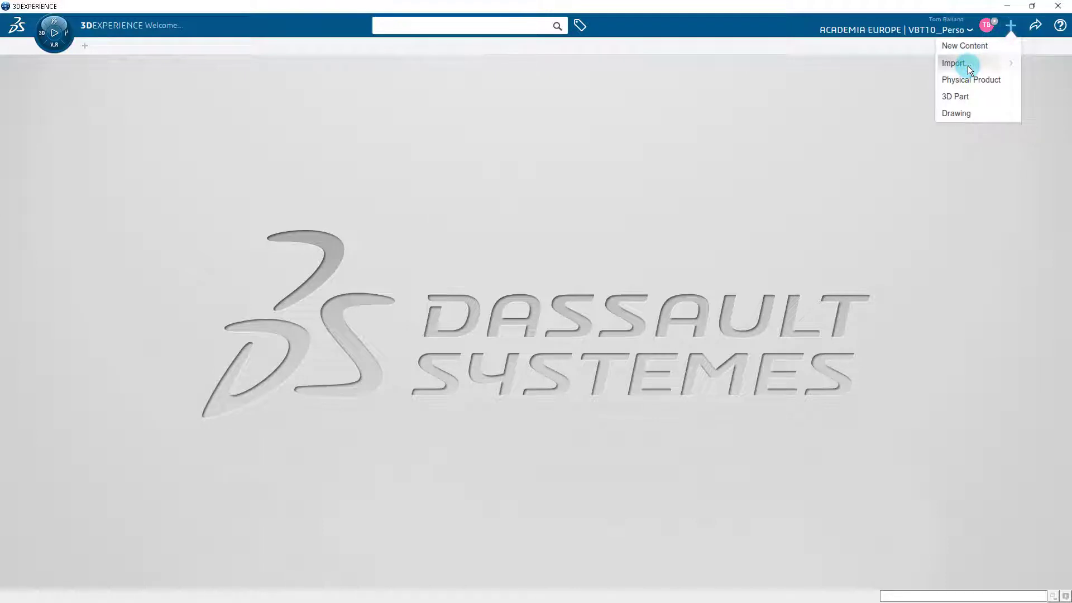
{"action": "left_click_drag", "start_coordinate": [431, 334], "coordinate": [346, 333]}
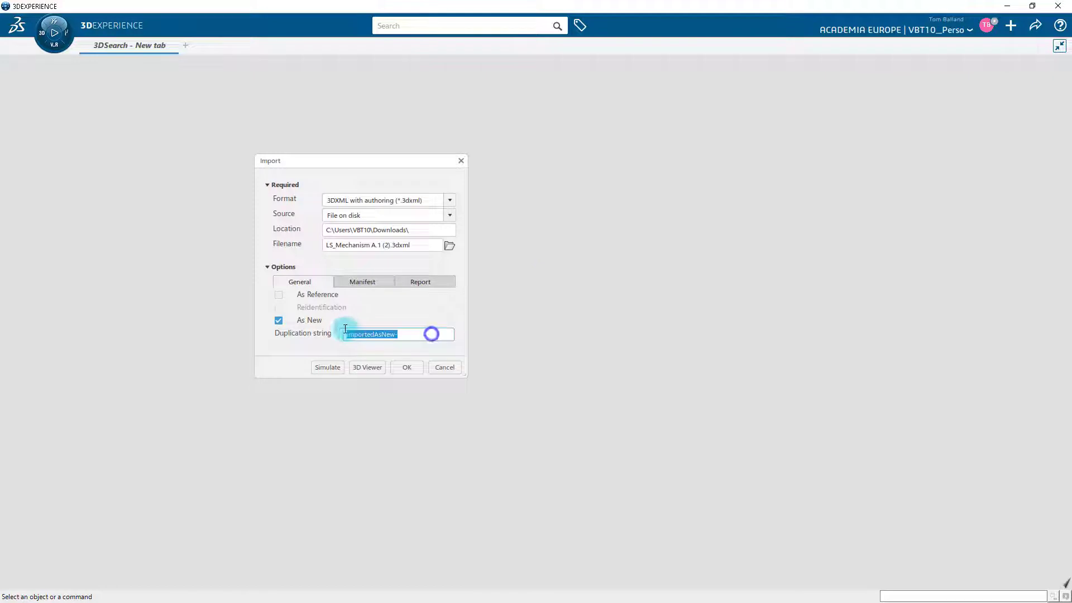
{"action": "key", "text": "BackSpace"}
{"action": "left_click", "coordinate": [449, 246]}
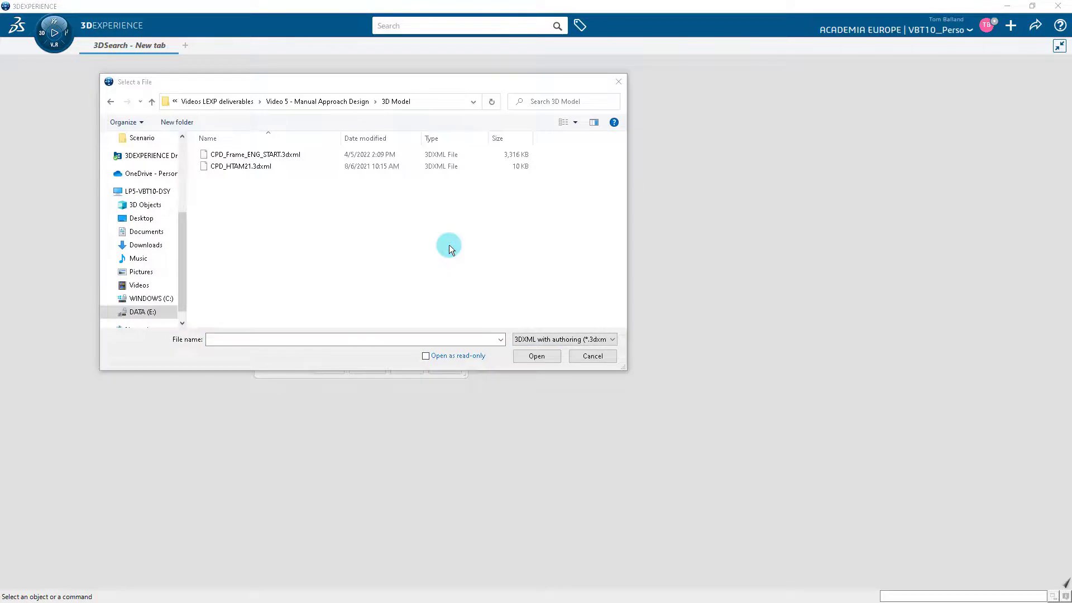
{"action": "left_click", "coordinate": [311, 154]}
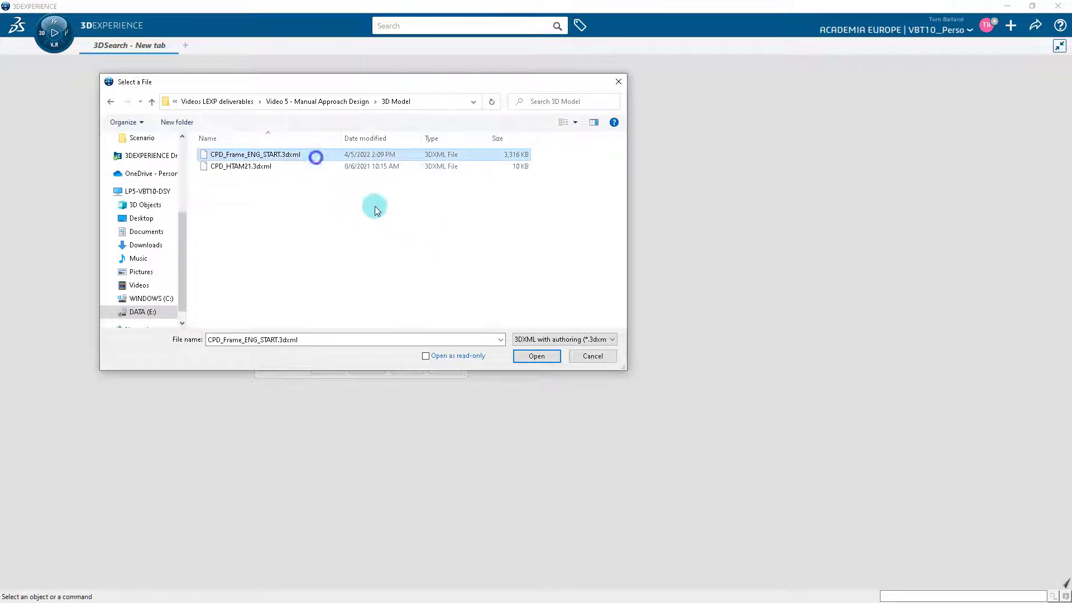
{"action": "left_click", "coordinate": [550, 356]}
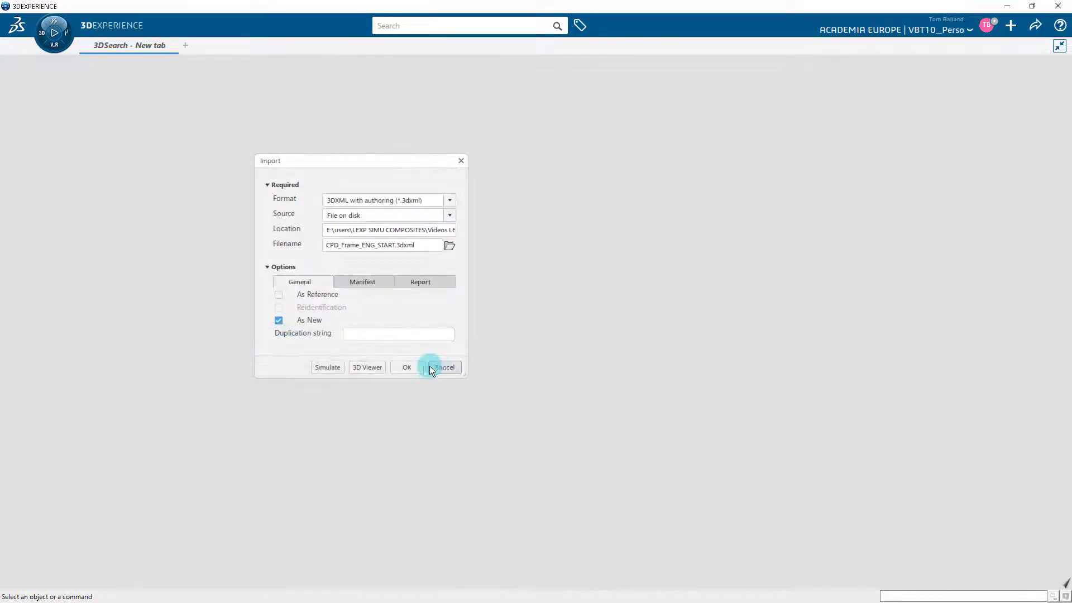
{"action": "left_click", "coordinate": [407, 367]}
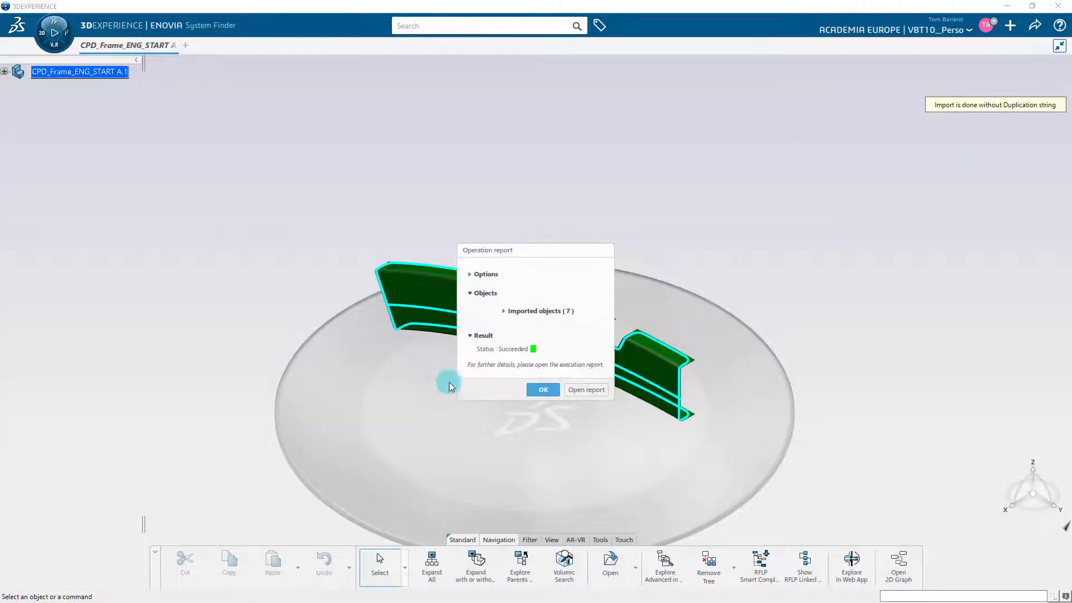
{"action": "left_click", "coordinate": [542, 390]}
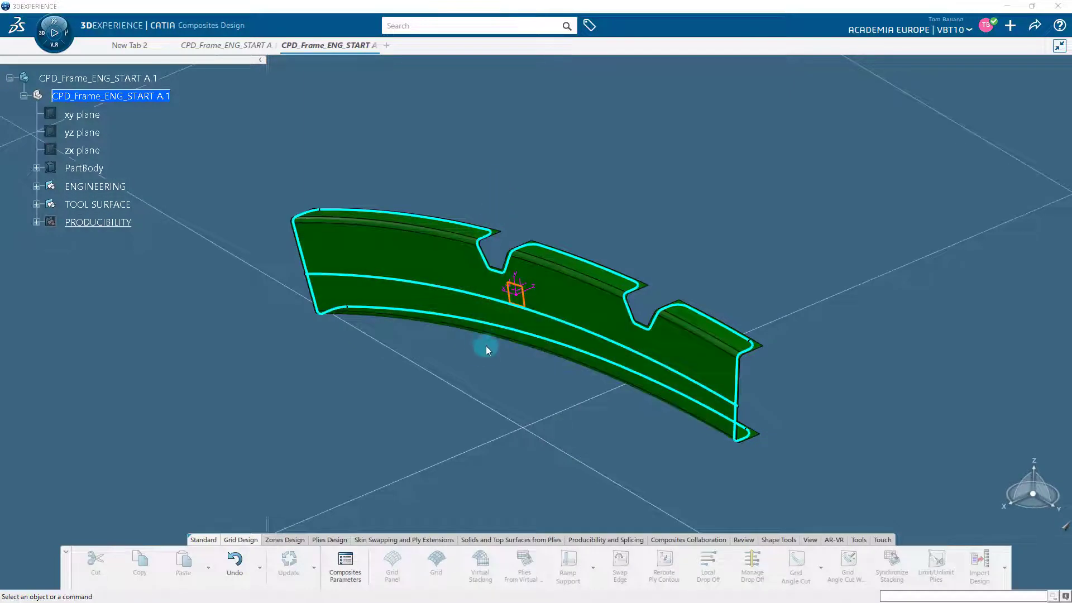
- Import the material file CPD_HTAM21.3dxml from the 3D Model folder as new, with an empty duplication string
{"action": "middle_click_drag", "start_coordinate": [479, 364], "coordinate": [525, 379]}
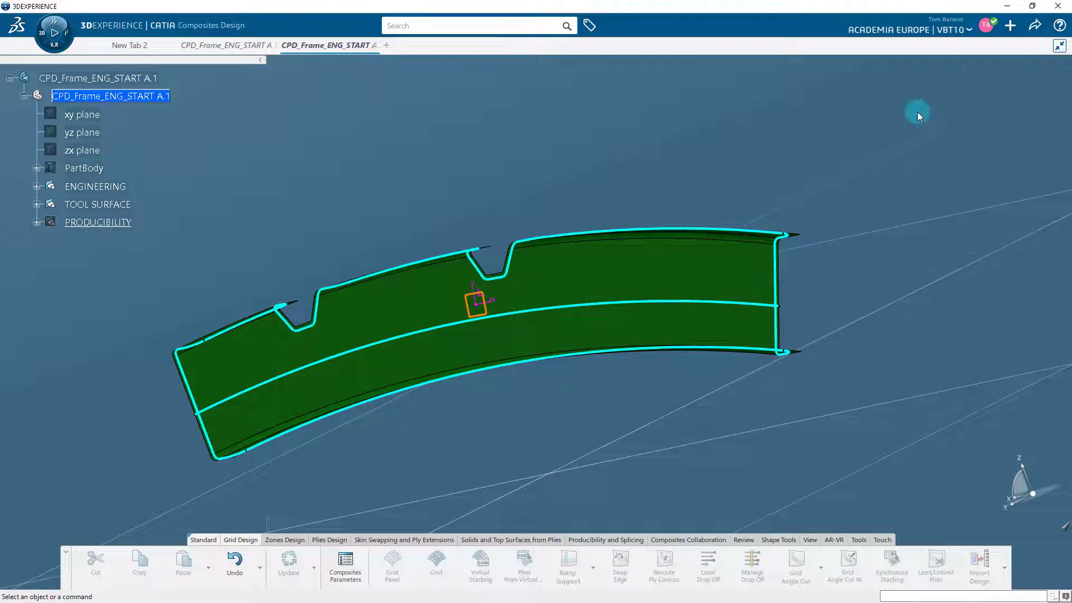
{"action": "left_click", "coordinate": [1010, 25]}
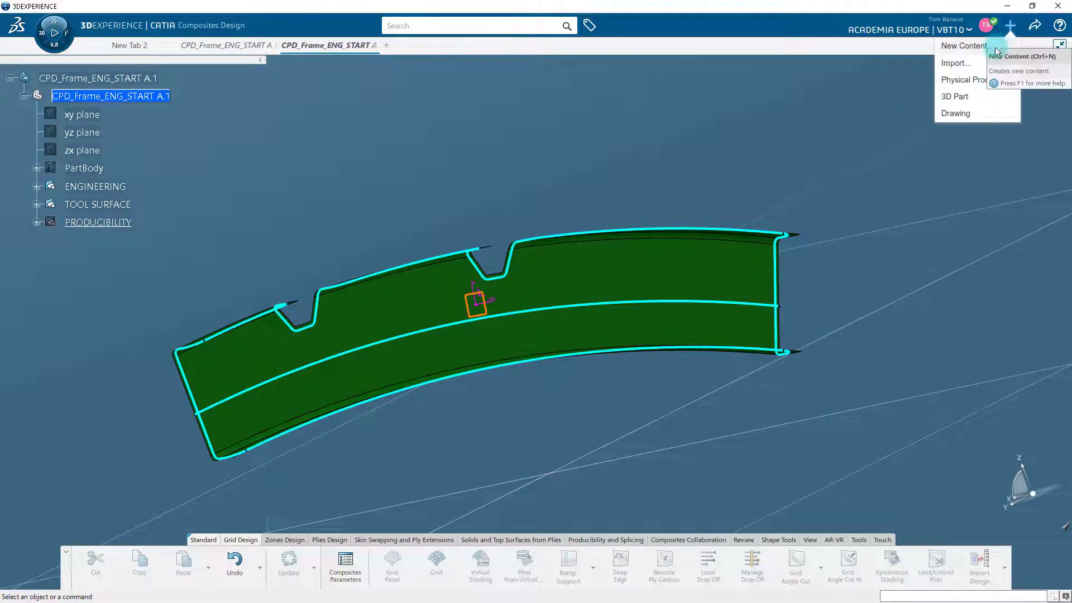
{"action": "left_click", "coordinate": [978, 66]}
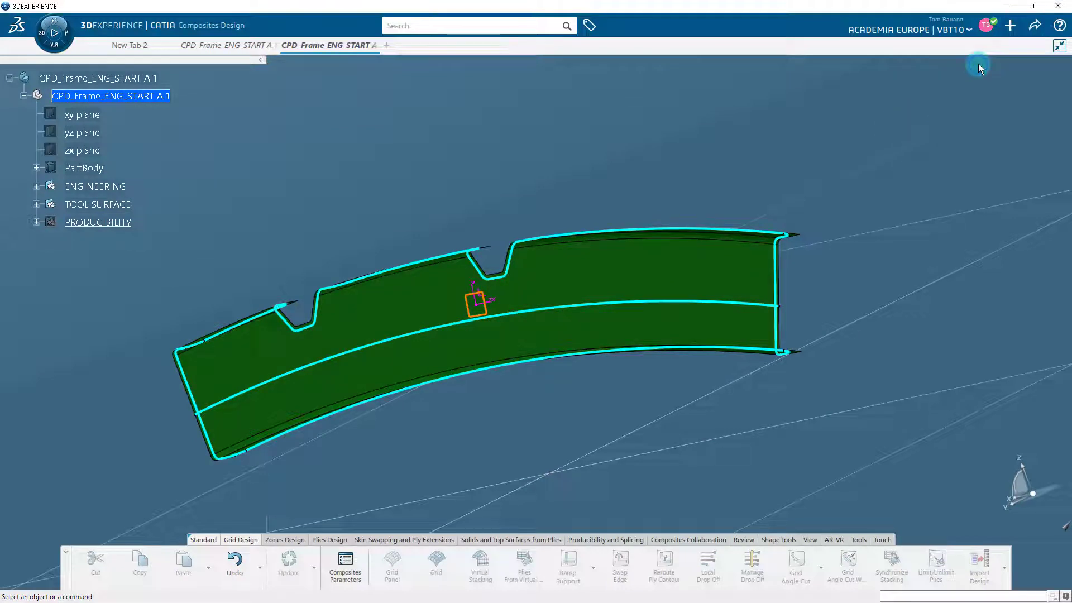
{"action": "left_click", "coordinate": [414, 337]}
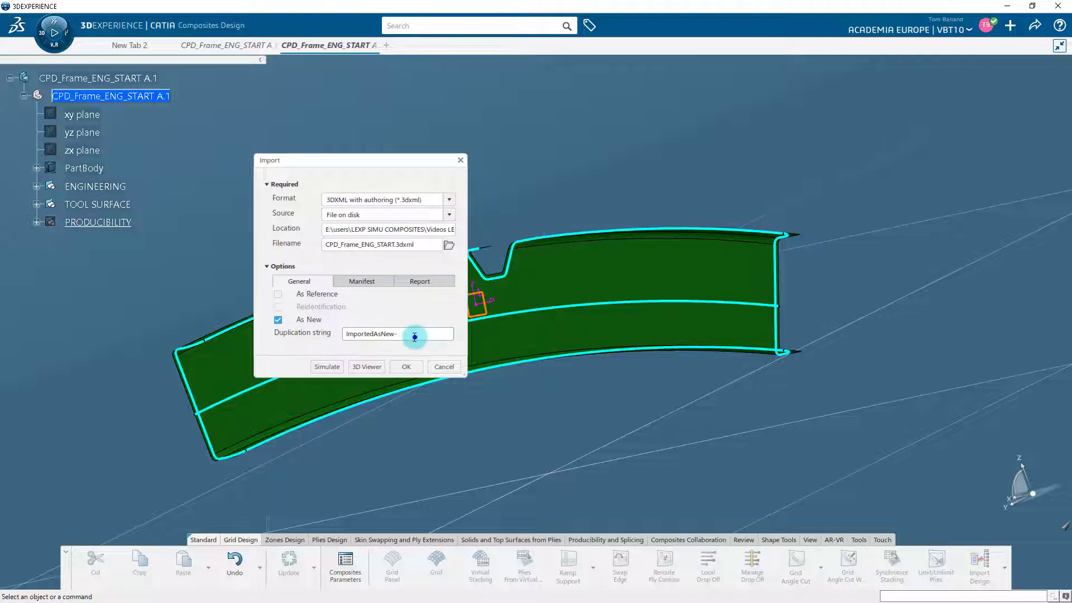
{"action": "left_click_drag", "start_coordinate": [414, 337], "coordinate": [338, 334]}
{"action": "key", "text": "BackSpace"}
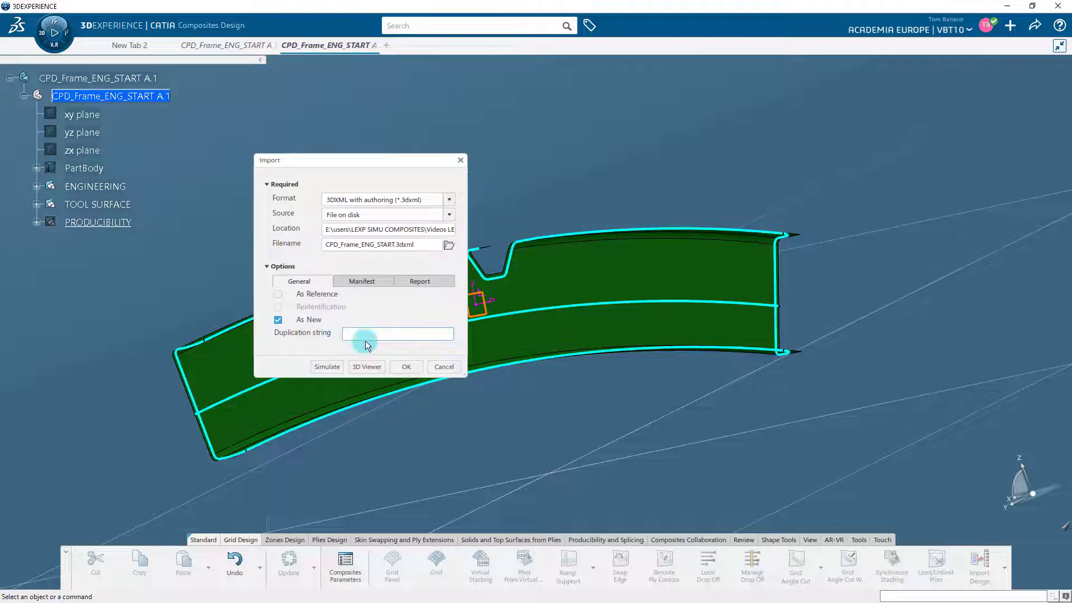
{"action": "left_click", "coordinate": [449, 246]}
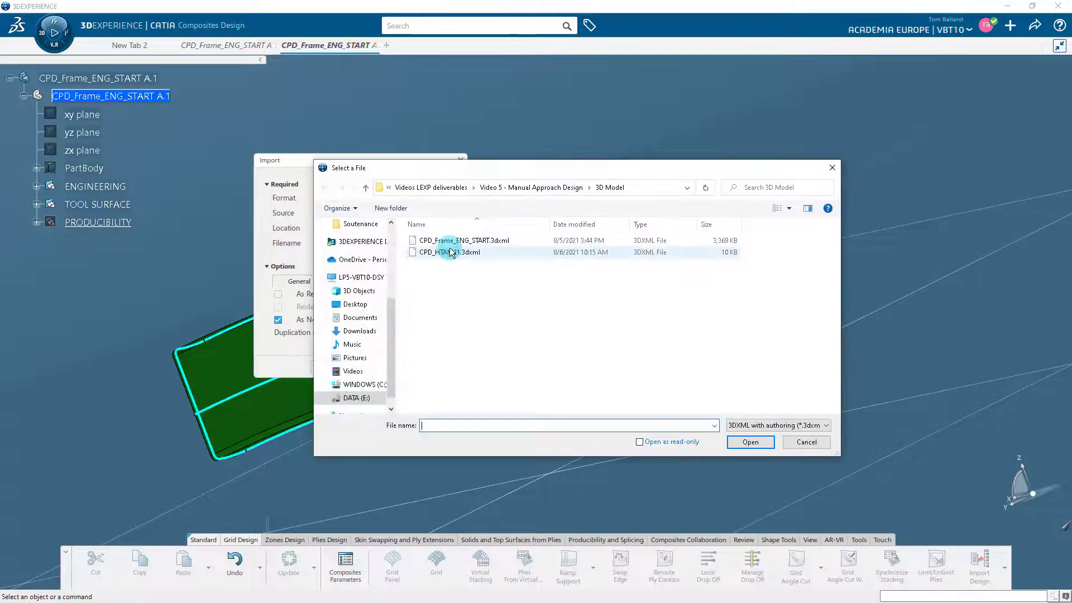
{"action": "left_click", "coordinate": [462, 254]}
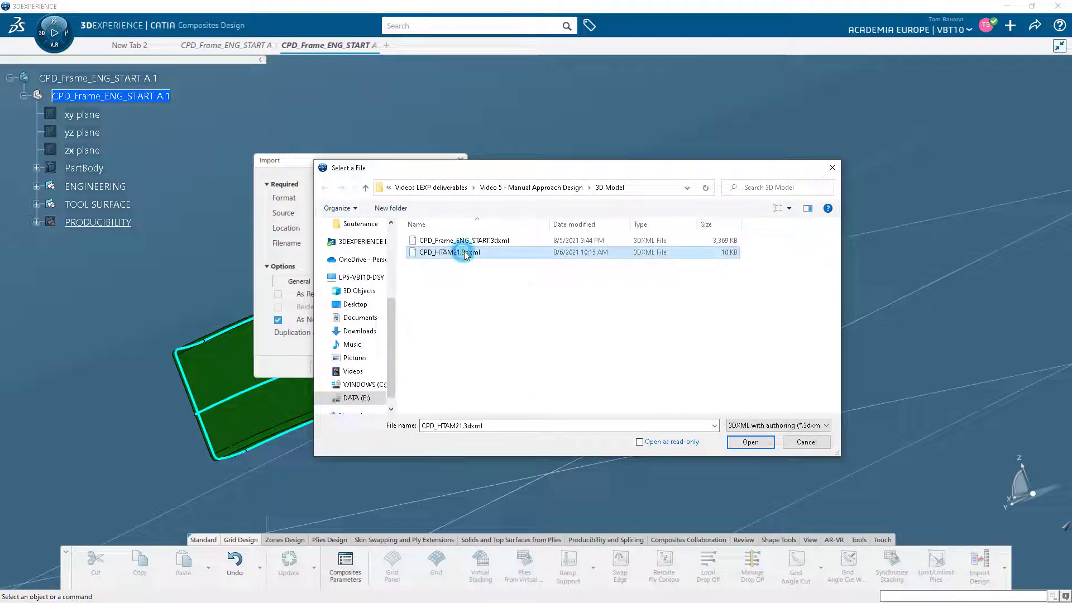
{"action": "left_click", "coordinate": [746, 447]}
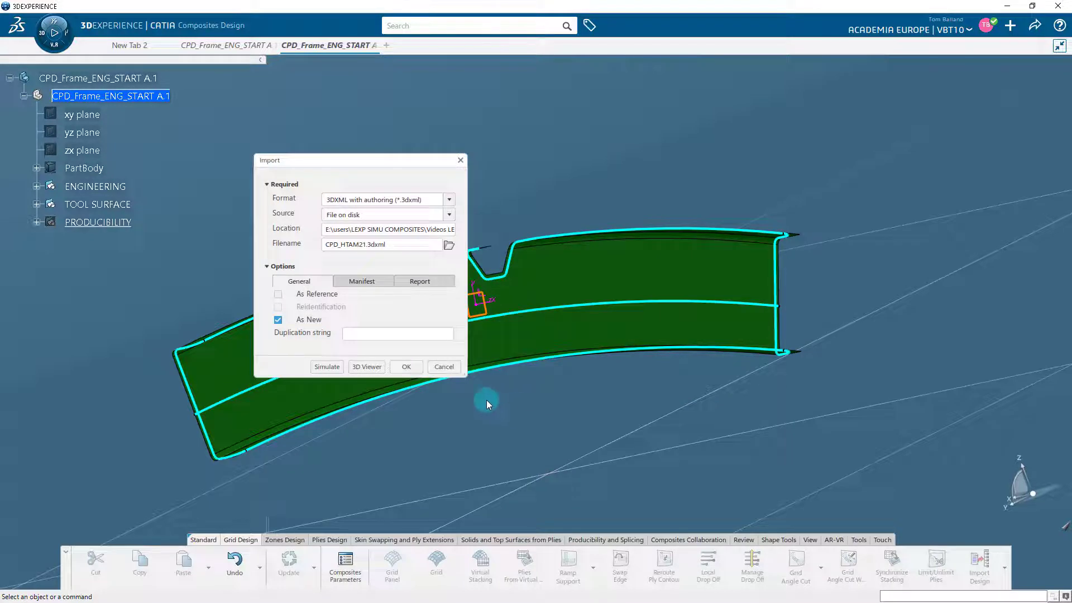
{"action": "left_click", "coordinate": [407, 369]}
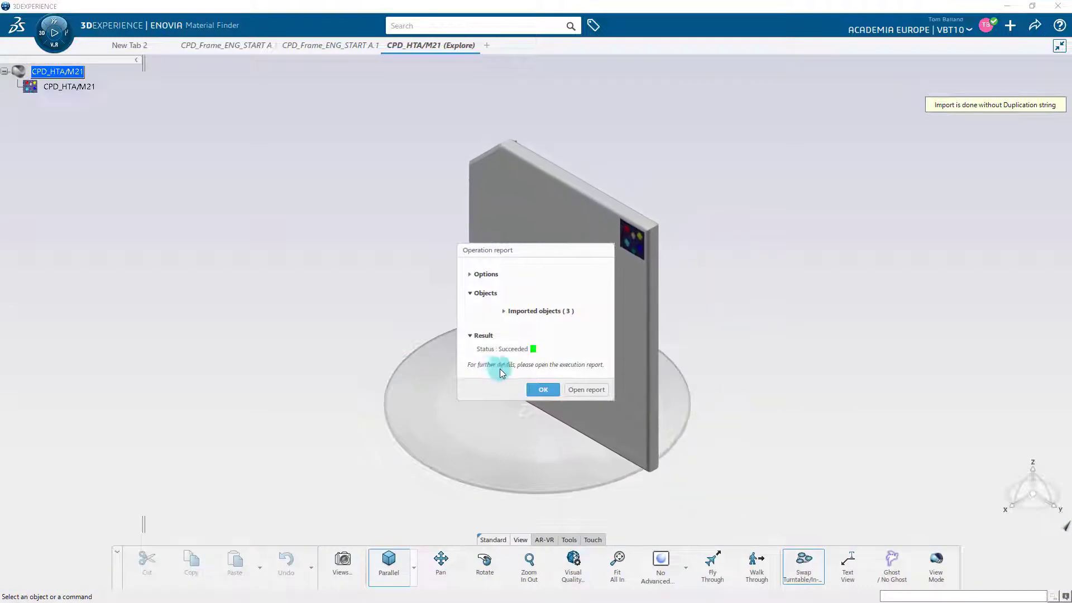
{"action": "left_click", "coordinate": [541, 390]}
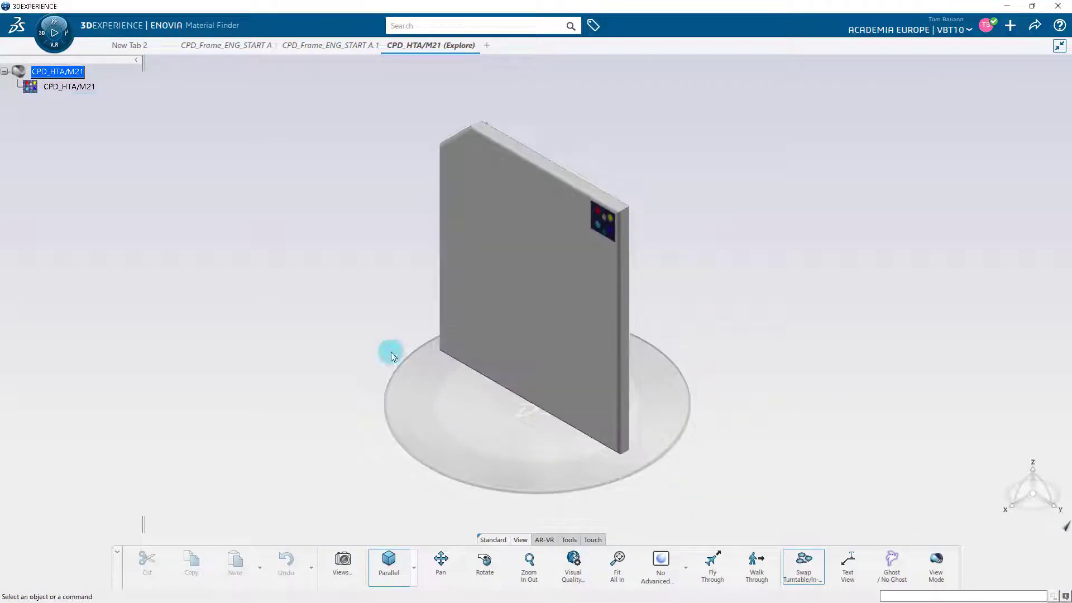
- Add the CPD_HTA/M21 material from the database to the frame's composites parameters and widen the material table's columns
{"action": "left_click", "coordinate": [82, 85]}
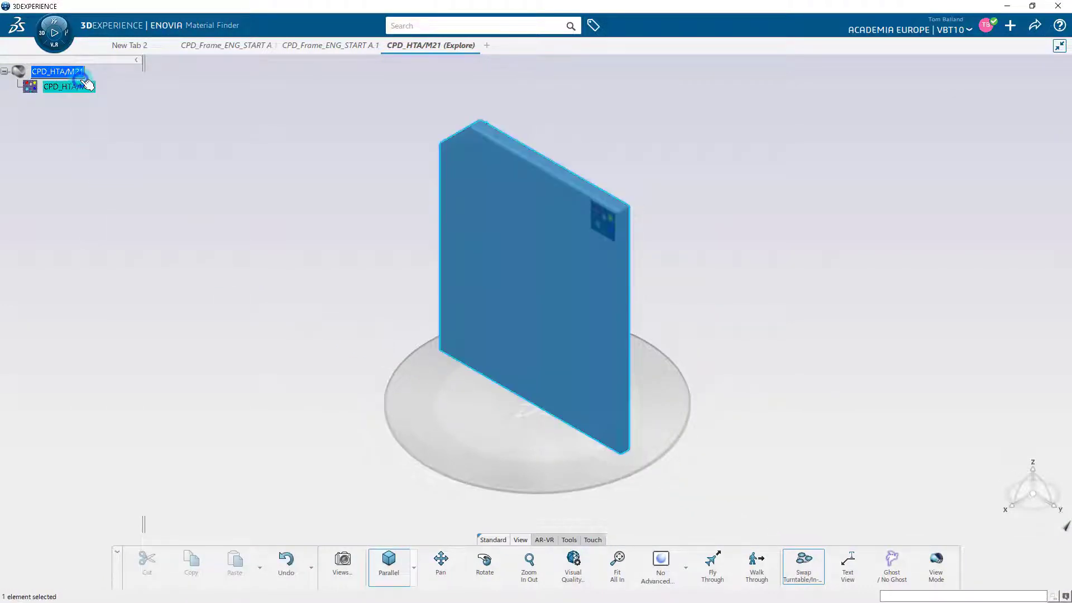
{"action": "left_click", "coordinate": [334, 46]}
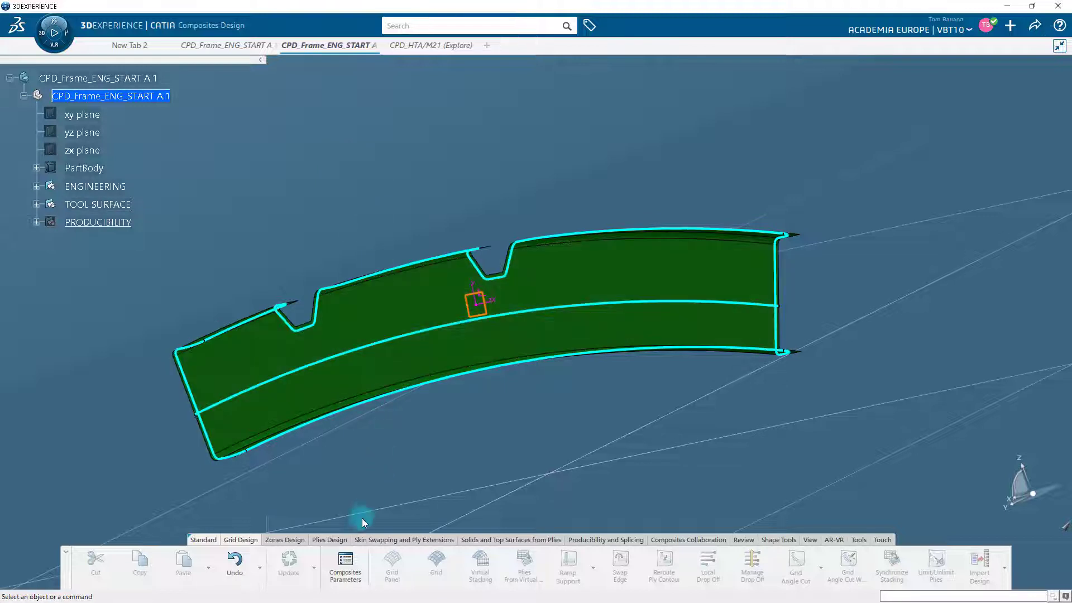
{"action": "left_click", "coordinate": [347, 565]}
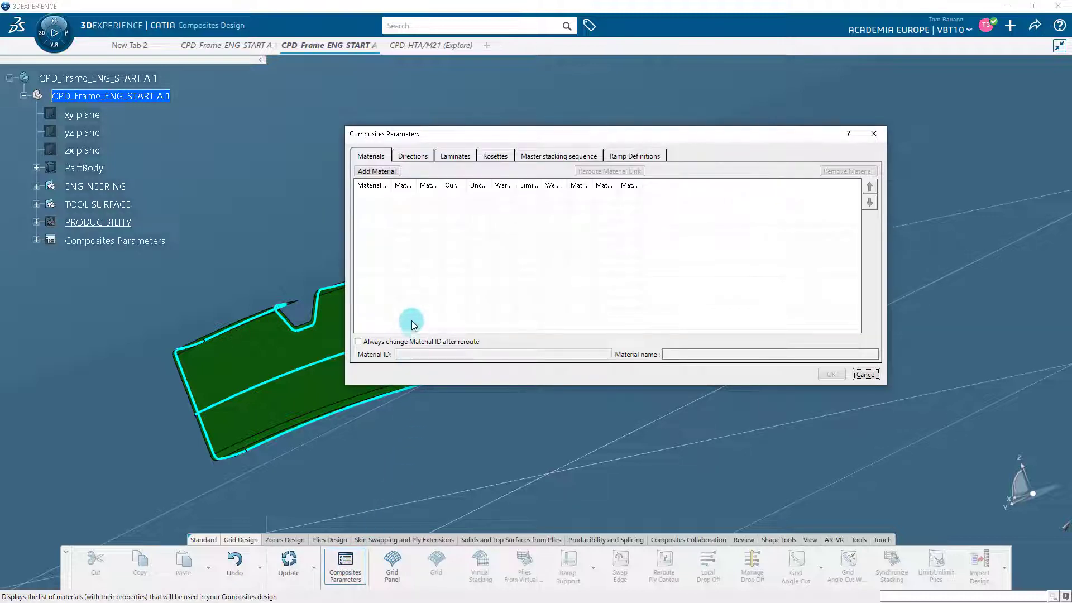
{"action": "left_click", "coordinate": [392, 173]}
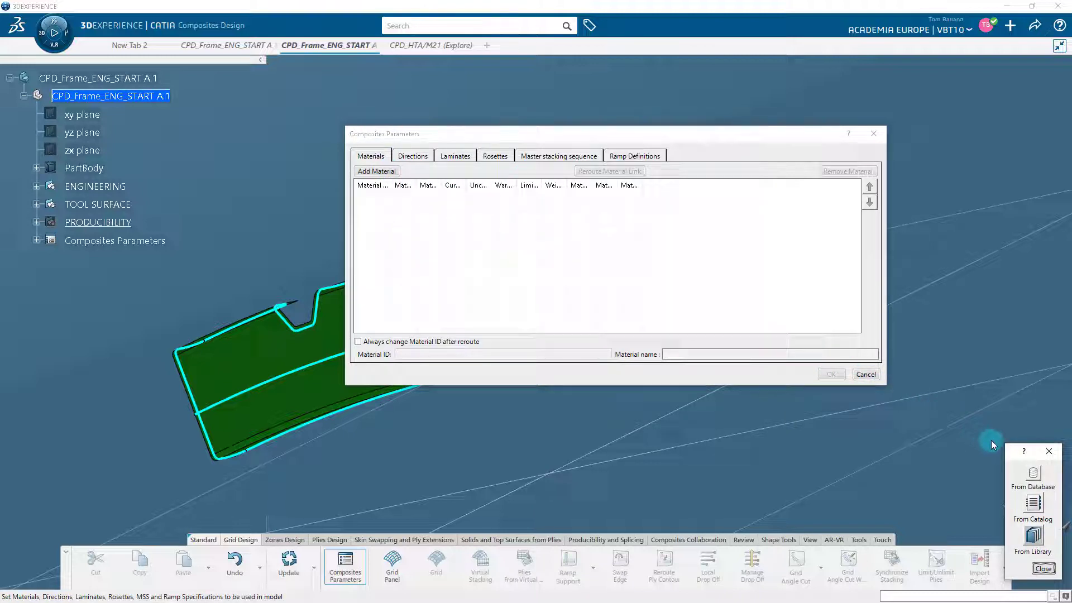
{"action": "left_click", "coordinate": [1033, 474]}
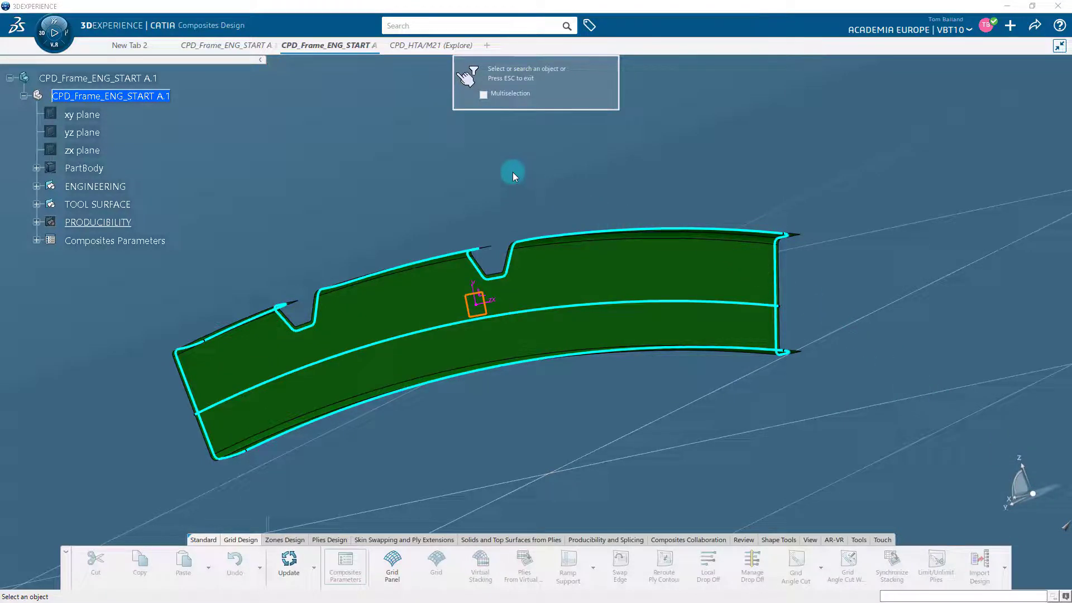
{"action": "left_click", "coordinate": [416, 44]}
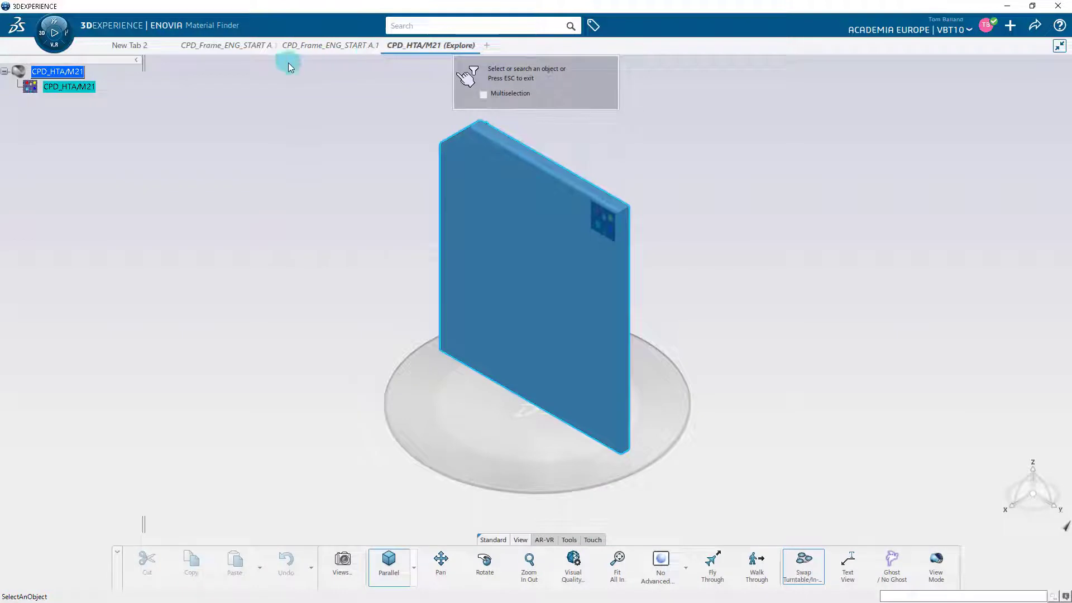
{"action": "left_click", "coordinate": [79, 76]}
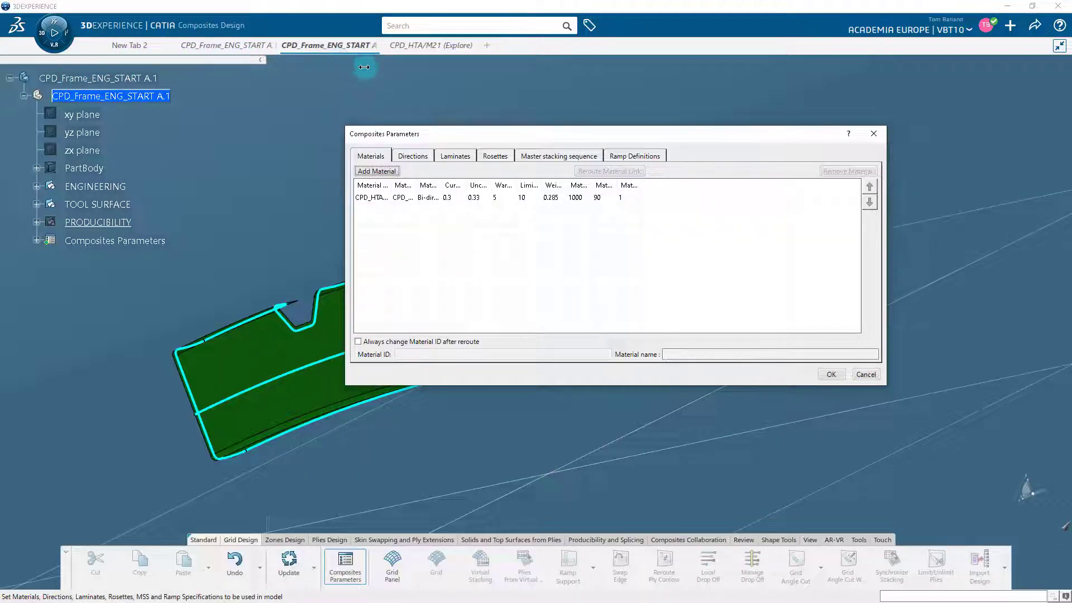
{"action": "left_click_drag", "start_coordinate": [416, 179], "coordinate": [808, 191]}
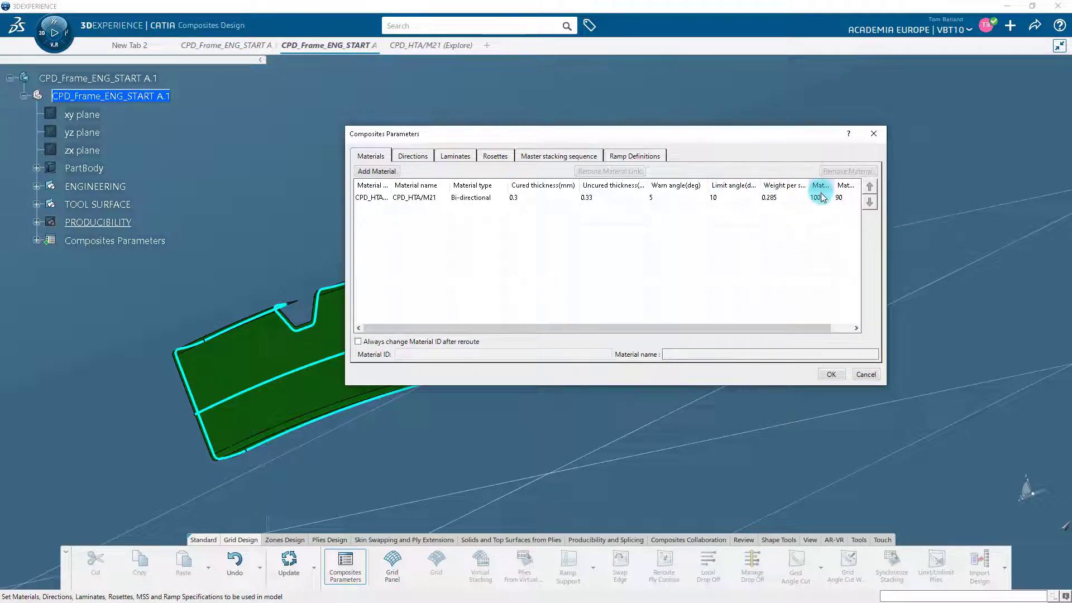
- Review the ply directions and the name, value and color properties of the 45-degree direction
{"action": "left_click", "coordinate": [414, 157]}
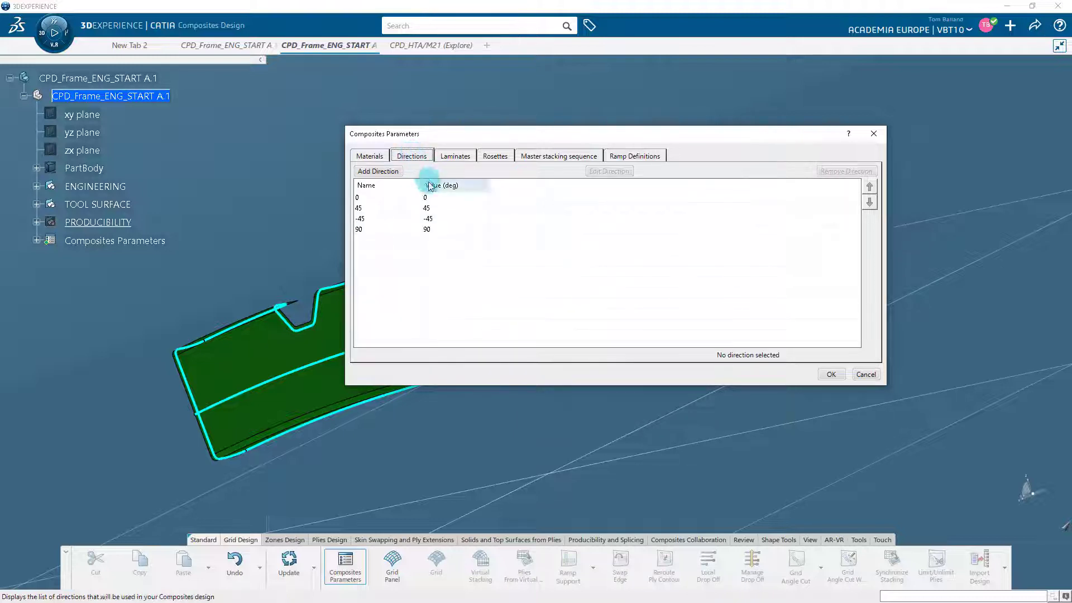
{"action": "left_click", "coordinate": [436, 200]}
{"action": "left_click", "coordinate": [461, 208]}
{"action": "left_click", "coordinate": [609, 170]}
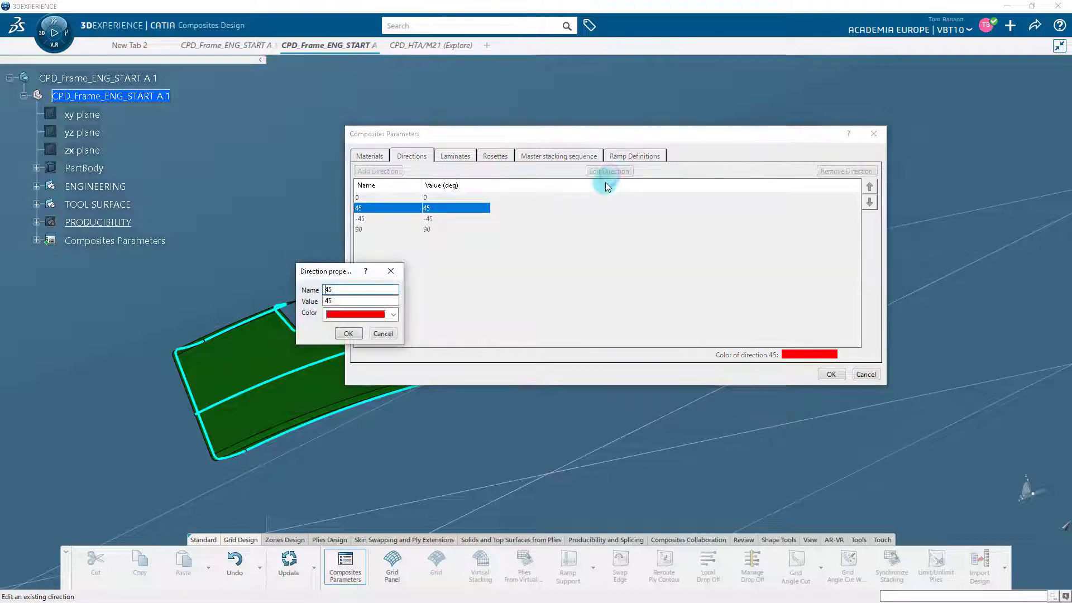
{"action": "left_click", "coordinate": [394, 315]}
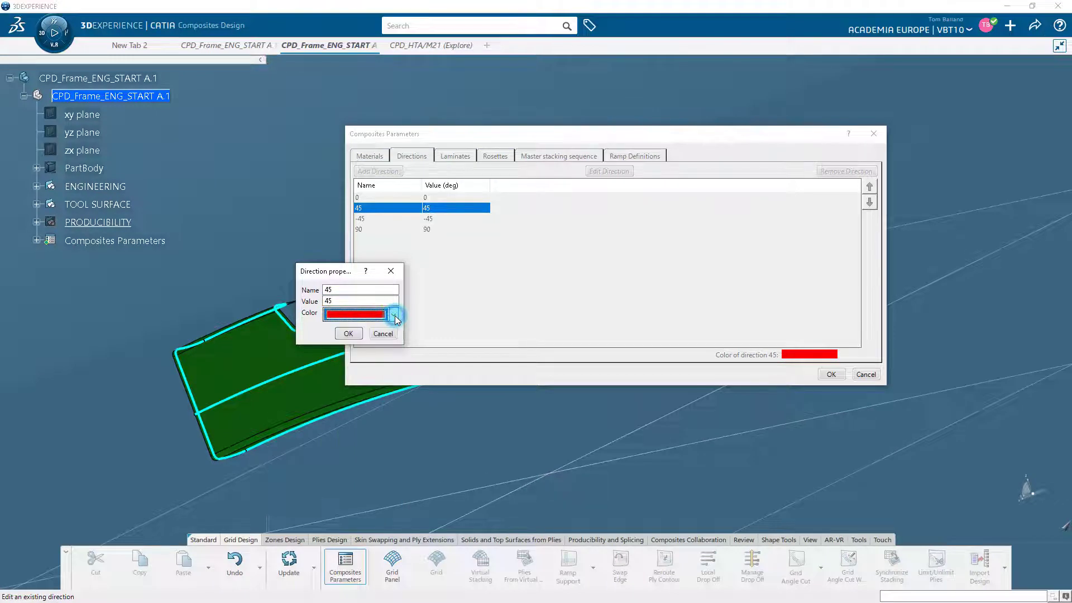
{"action": "left_click", "coordinate": [383, 334]}
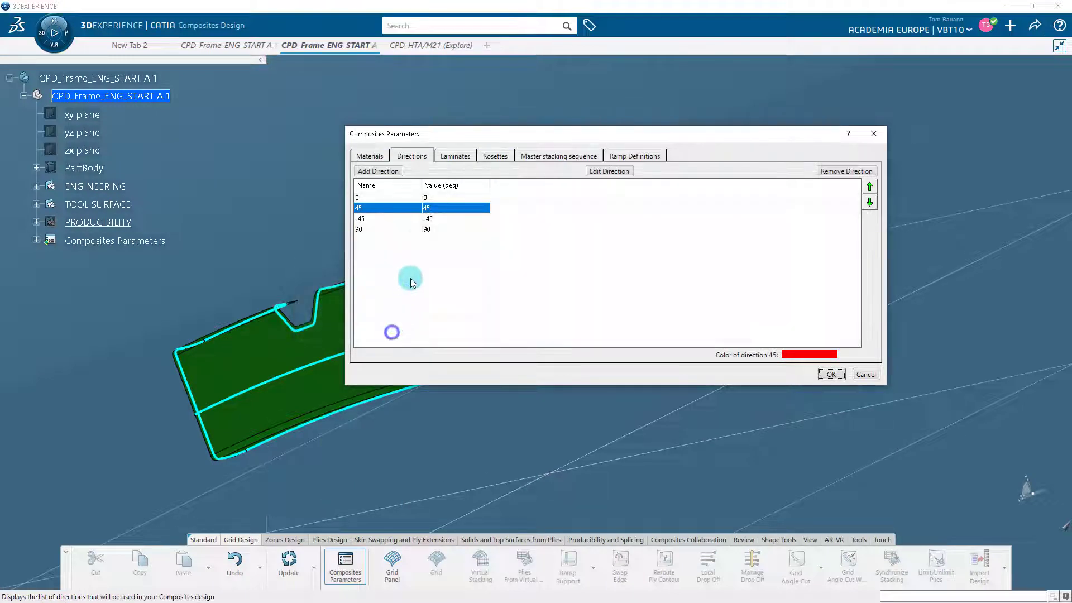
- Review the -45 and 90 degree ply directions and the laminates settings in the composites parameters
{"action": "left_click", "coordinate": [425, 218]}
{"action": "left_click", "coordinate": [439, 229]}
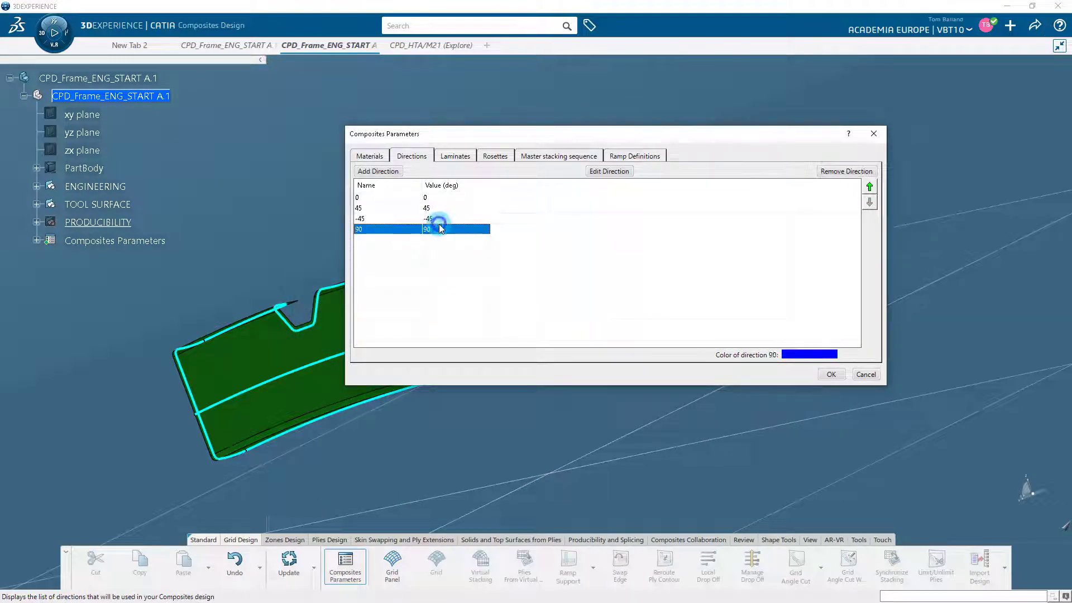
{"action": "left_click", "coordinate": [455, 156]}
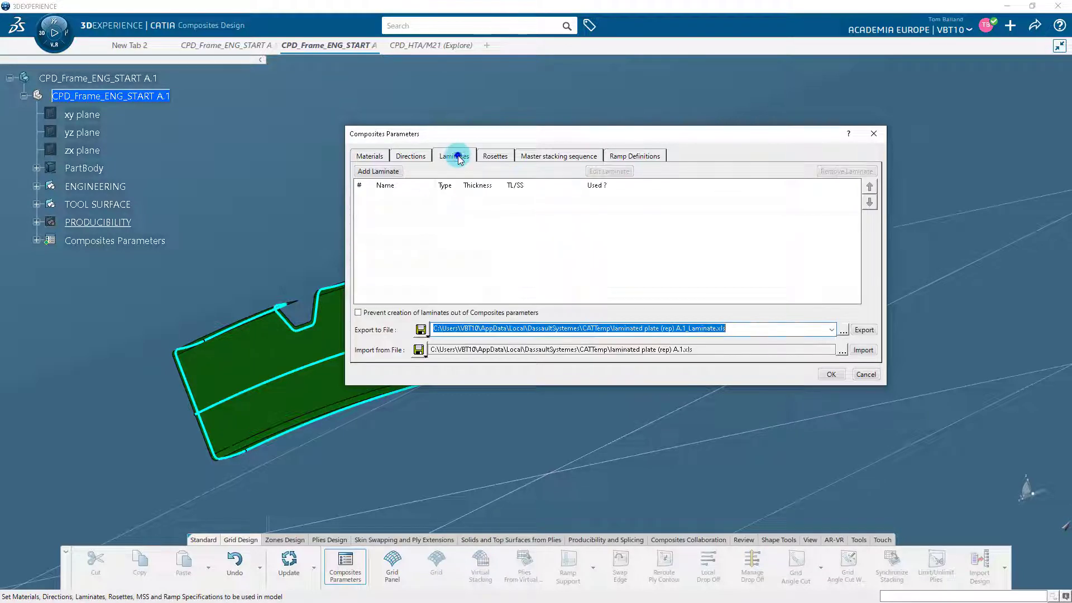
- Add a Cartesian rosette based on the ROSETTE axis system in the ENGINEERING set, with a constant model size of 30 mm
{"action": "left_click", "coordinate": [491, 158]}
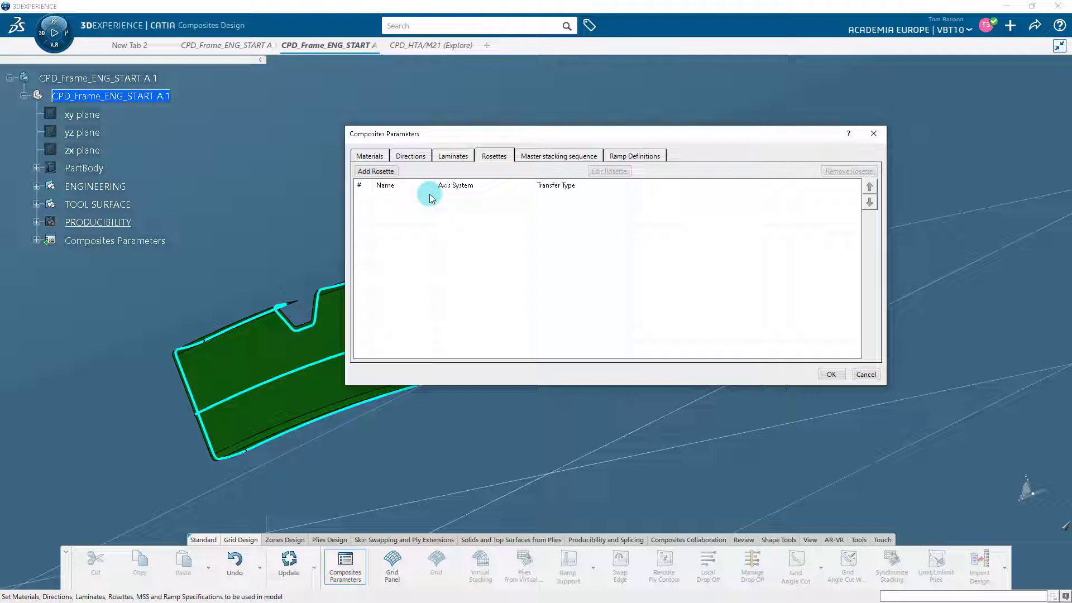
{"action": "left_click", "coordinate": [389, 172]}
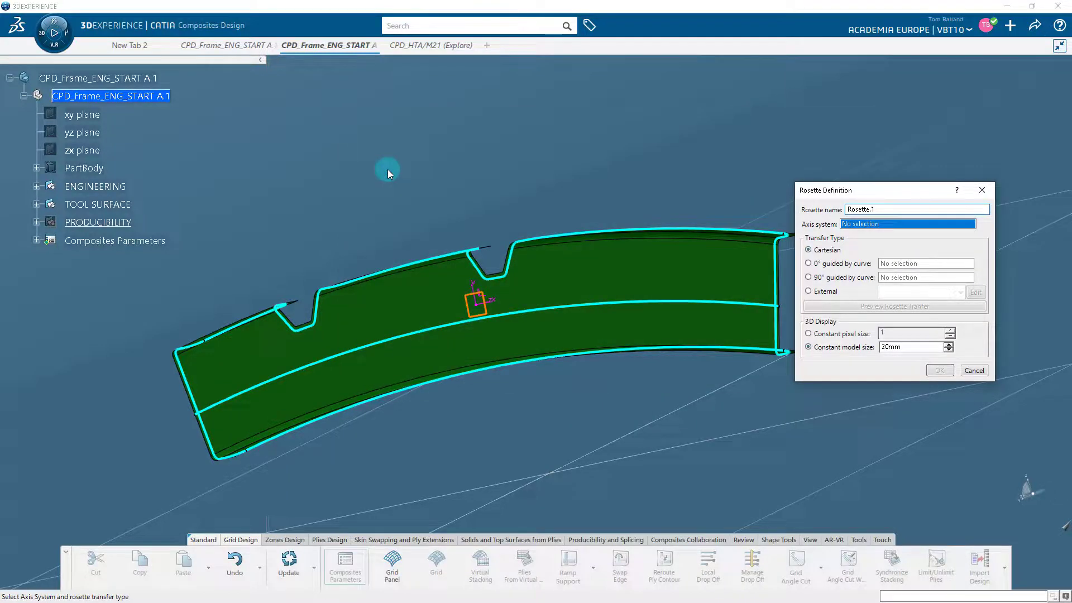
{"action": "left_click", "coordinate": [37, 186]}
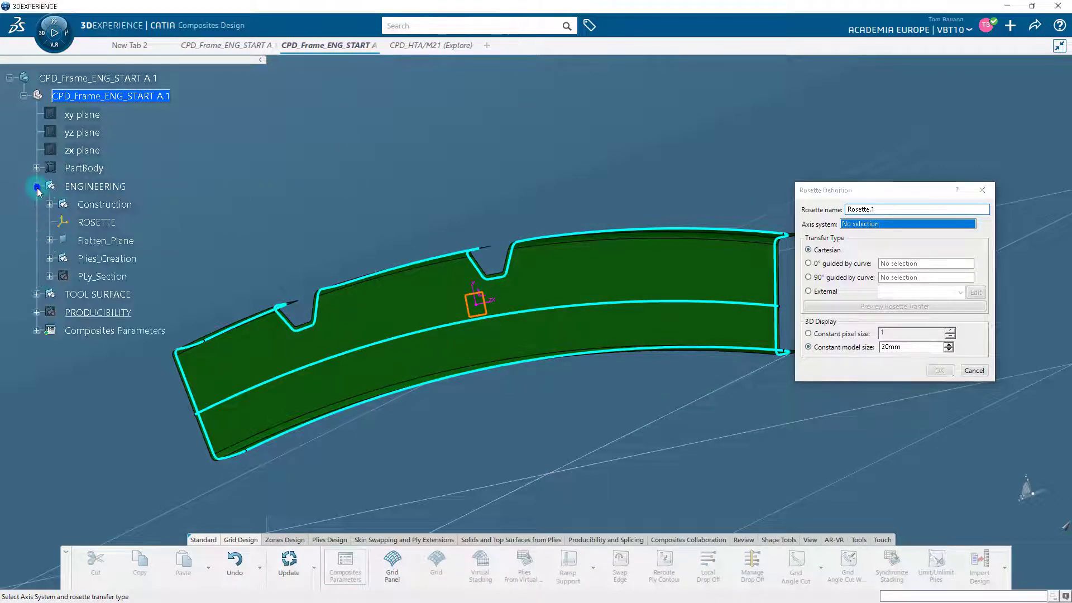
{"action": "left_click", "coordinate": [98, 223]}
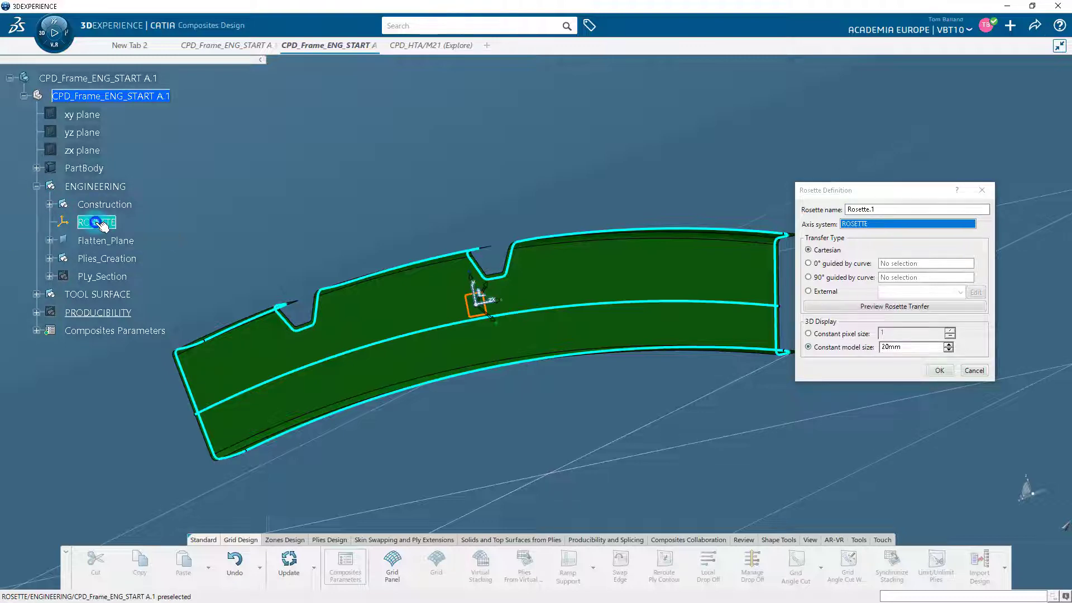
{"action": "middle_click_drag", "start_coordinate": [541, 302], "coordinate": [534, 247]}
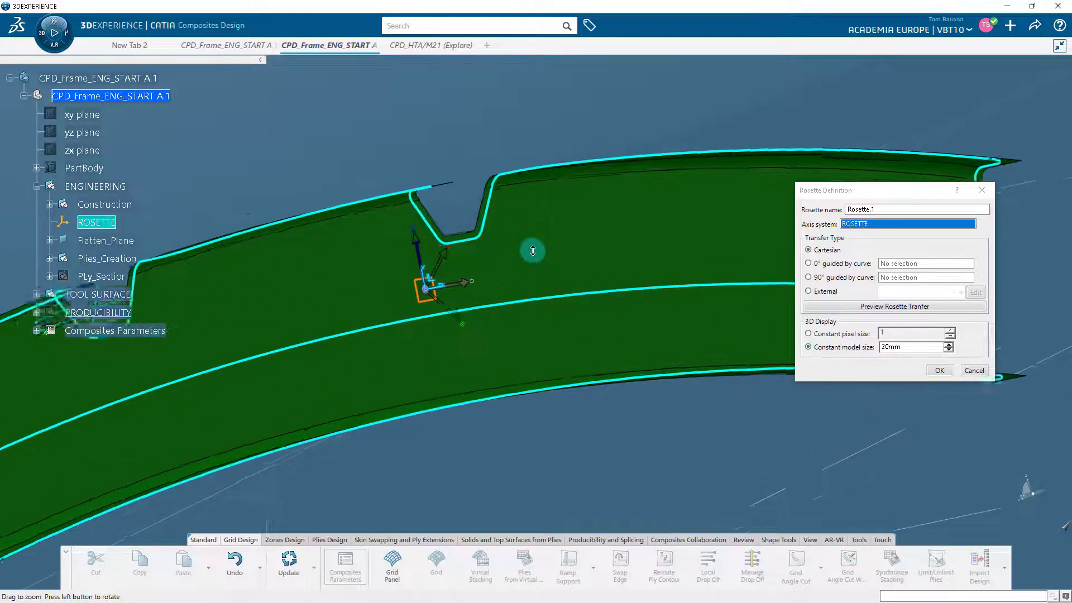
{"action": "double_click", "coordinate": [906, 345]}
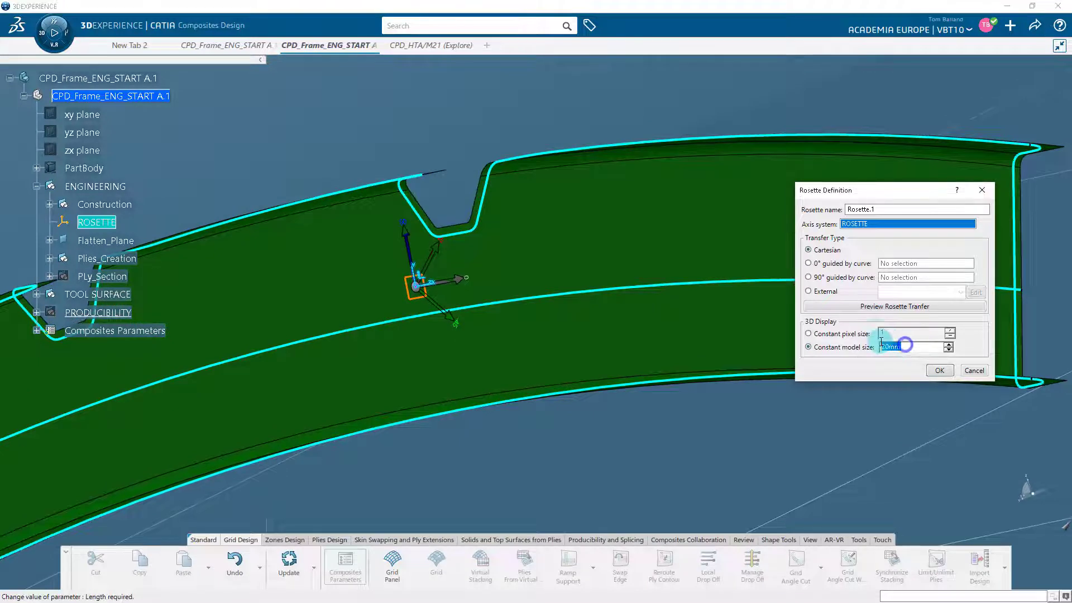
{"action": "type", "text": "30"}
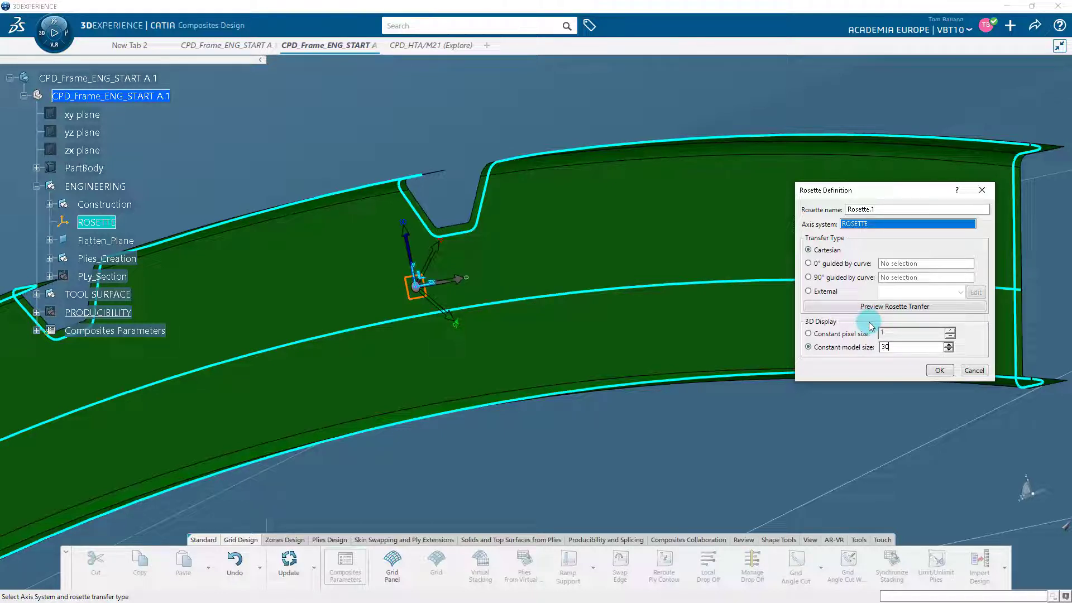
- Preview the rosette transfer on SURFACE_START, adjust the density of rosettes, and accept the rosette definition
{"action": "left_click", "coordinate": [873, 305]}
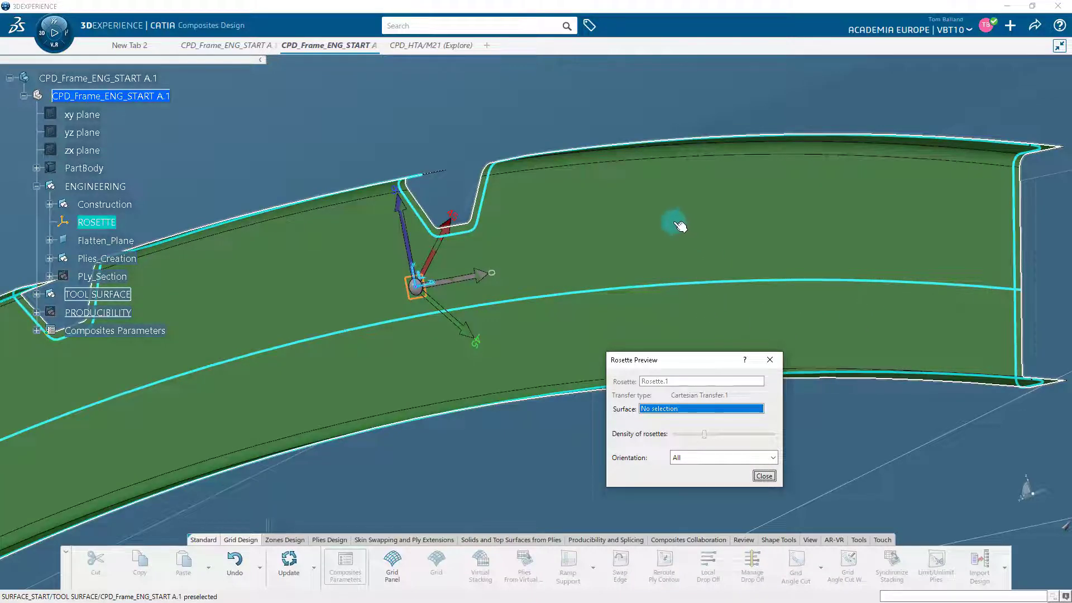
{"action": "left_click", "coordinate": [580, 260]}
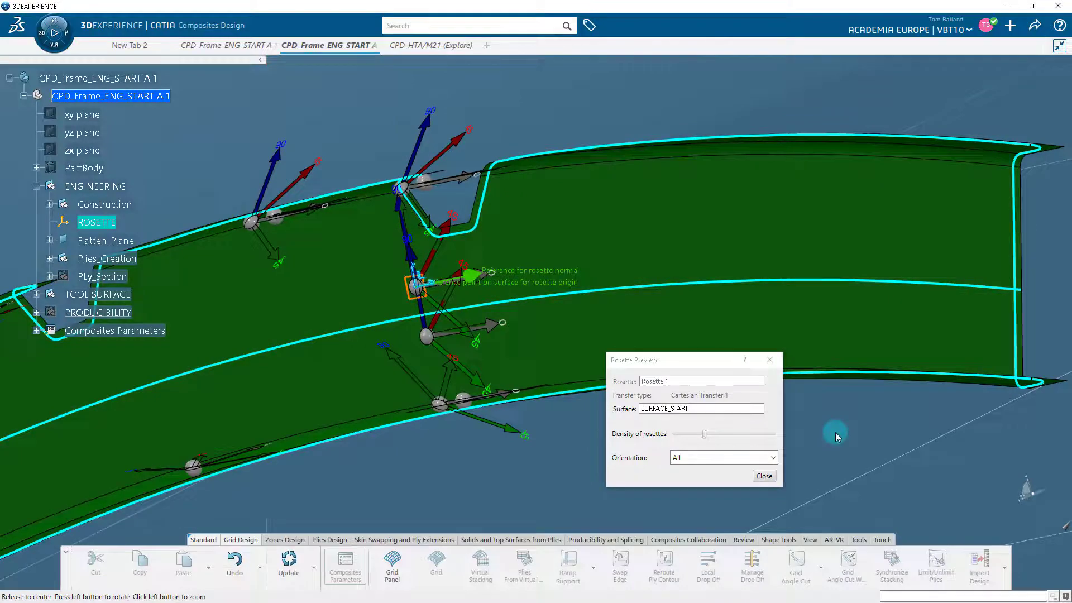
{"action": "middle_click_drag", "start_coordinate": [832, 431], "coordinate": [500, 440]}
{"action": "left_click_drag", "start_coordinate": [703, 440], "coordinate": [765, 439]}
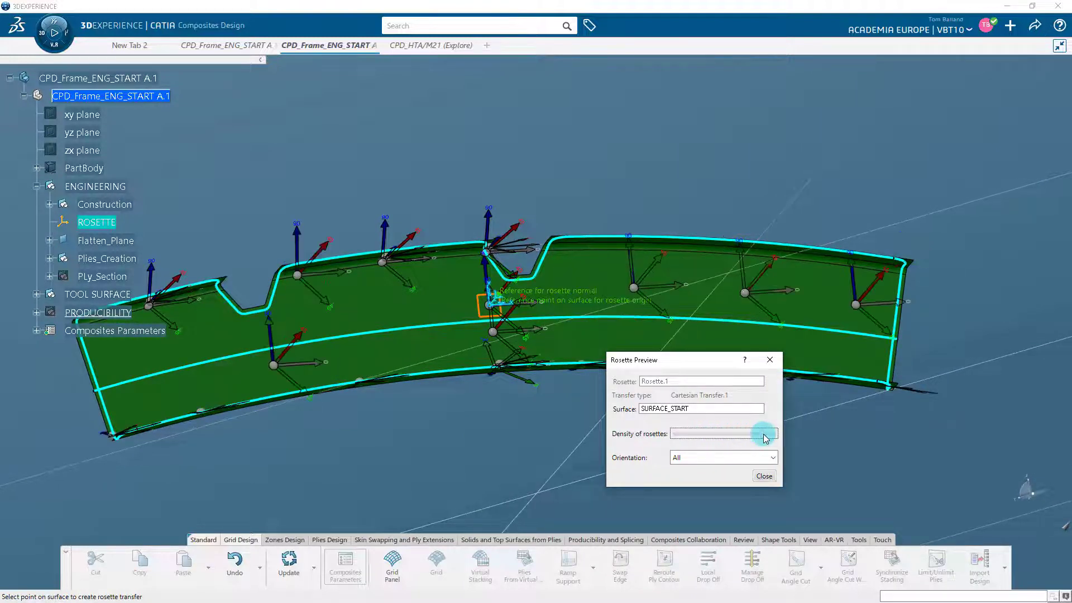
{"action": "left_click", "coordinate": [764, 475]}
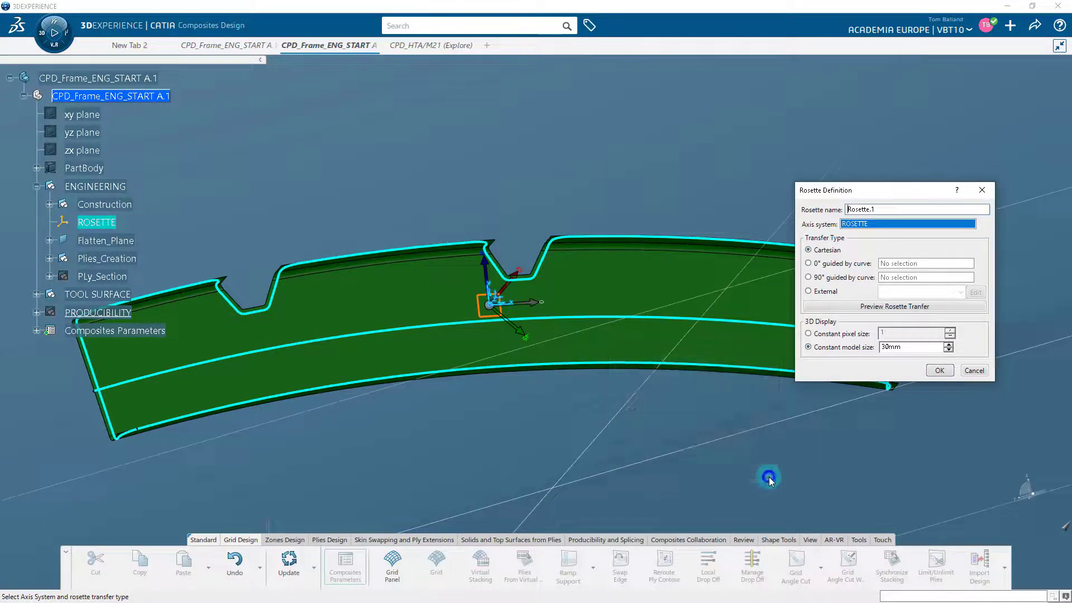
{"action": "left_click", "coordinate": [940, 371]}
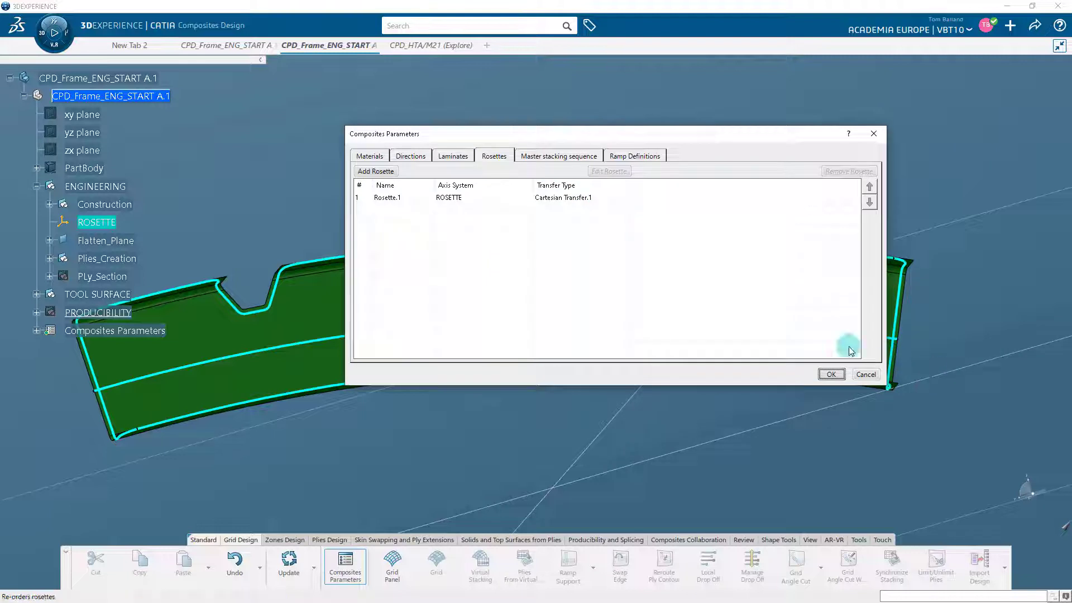
- Check the master stacking sequence, ramp definitions, directions and materials, and validate the composites parameters
{"action": "left_click", "coordinate": [562, 157]}
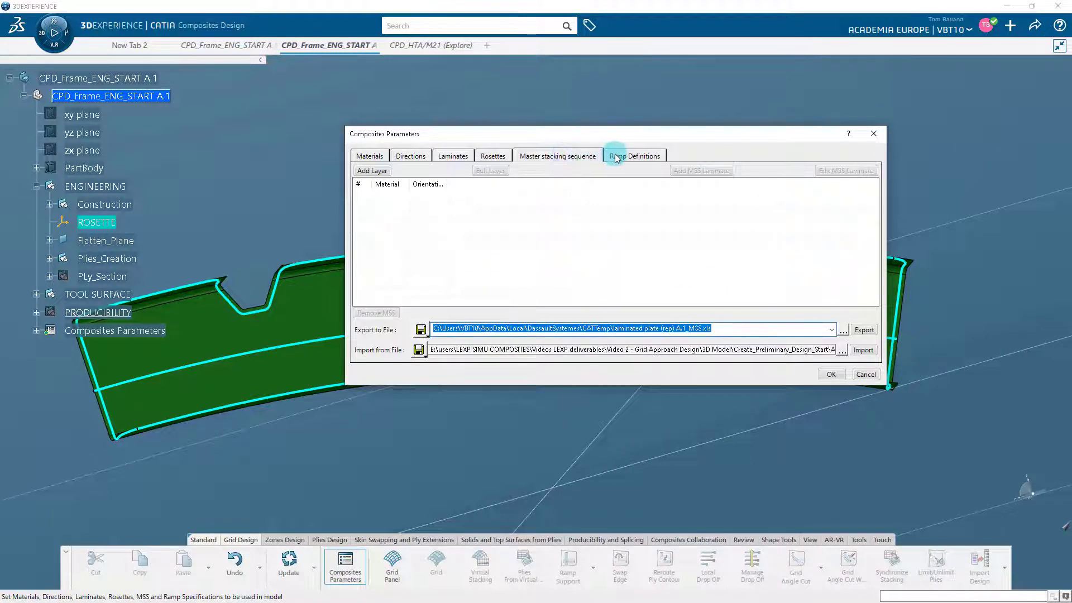
{"action": "left_click", "coordinate": [614, 156]}
{"action": "left_click", "coordinate": [409, 156]}
{"action": "left_click", "coordinate": [368, 155]}
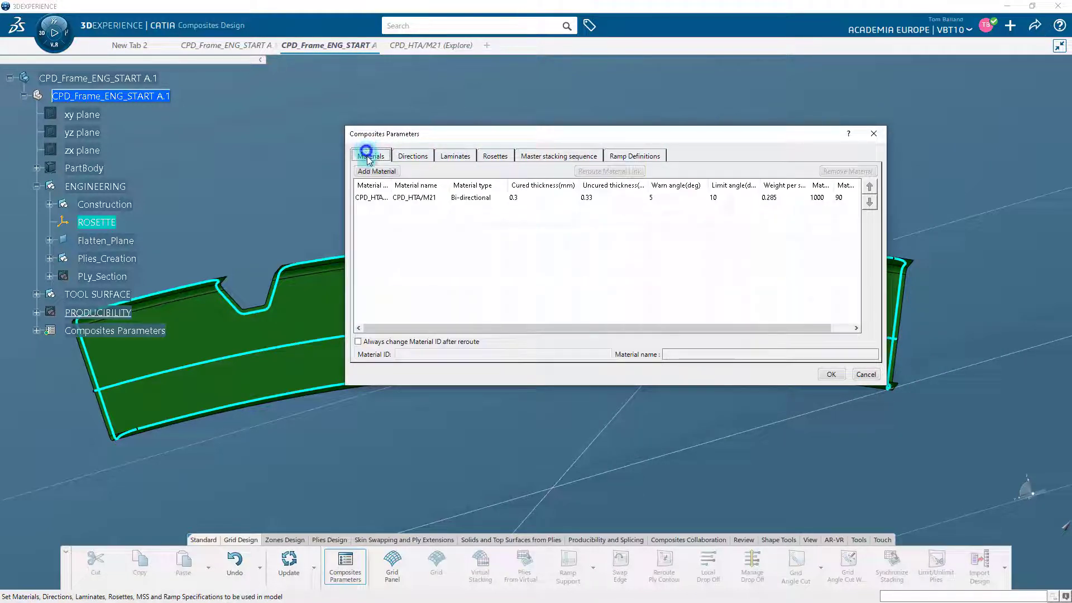
{"action": "left_click", "coordinate": [831, 374]}
- Examine the materials used, orientations, laminates and rosettes stored under Composites Parameters in the model tree
{"action": "middle_click_drag", "start_coordinate": [588, 431], "coordinate": [585, 476]}
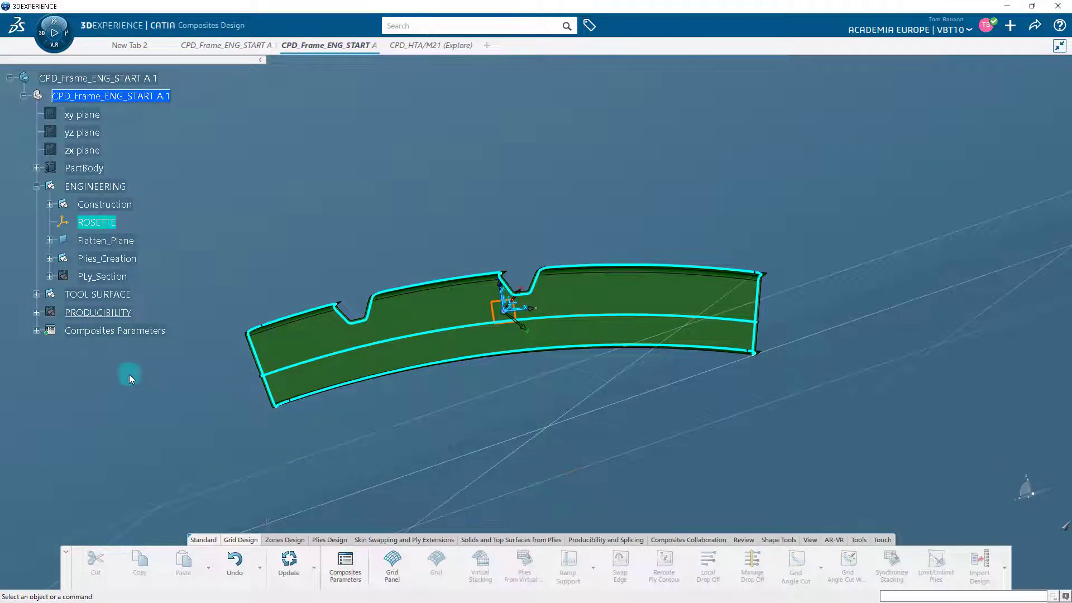
{"action": "left_click", "coordinate": [36, 331]}
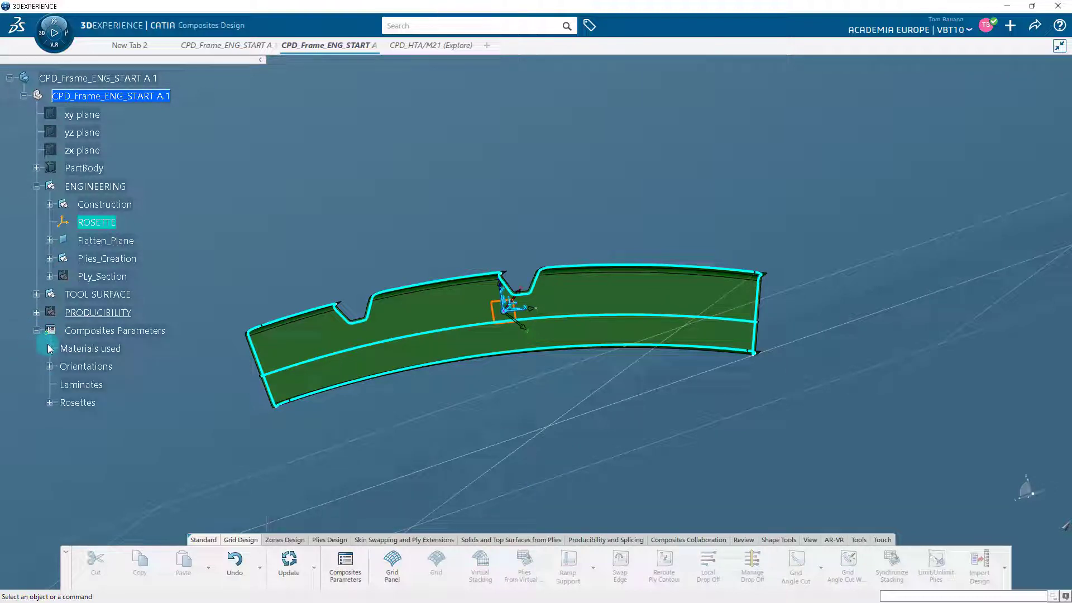
{"action": "left_click", "coordinate": [48, 348]}
{"action": "left_click", "coordinate": [49, 385]}
{"action": "left_click", "coordinate": [50, 492]}
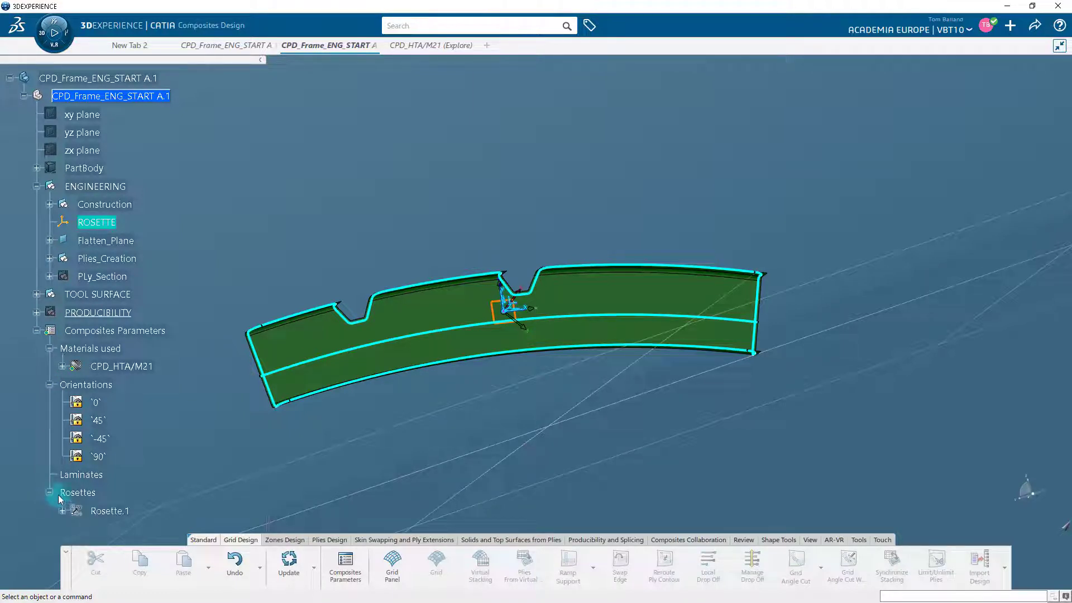
{"action": "left_click", "coordinate": [50, 386]}
{"action": "left_click", "coordinate": [49, 420]}
{"action": "left_click", "coordinate": [50, 348]}
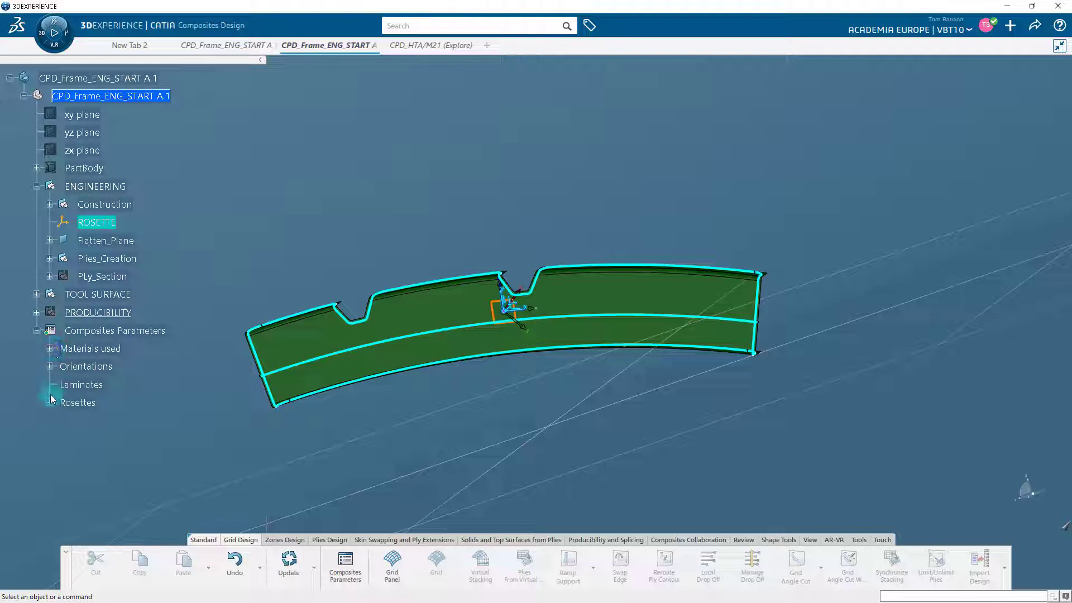
{"action": "left_click", "coordinate": [36, 331]}
{"action": "left_click", "coordinate": [295, 286]}
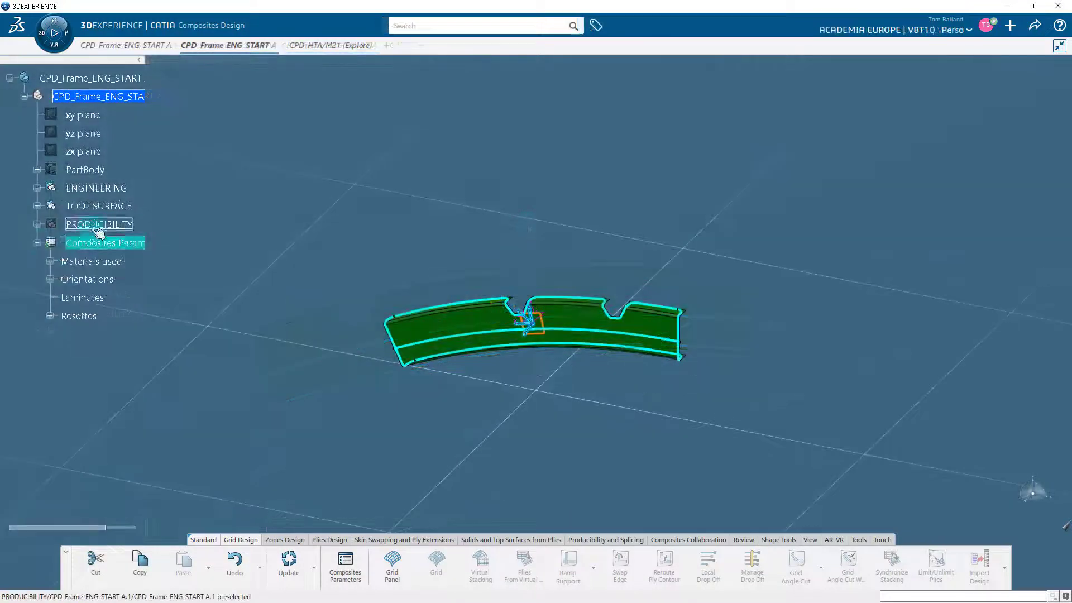
{"action": "left_click", "coordinate": [37, 242]}
{"action": "left_click", "coordinate": [36, 242]}
{"action": "left_click", "coordinate": [327, 242]}
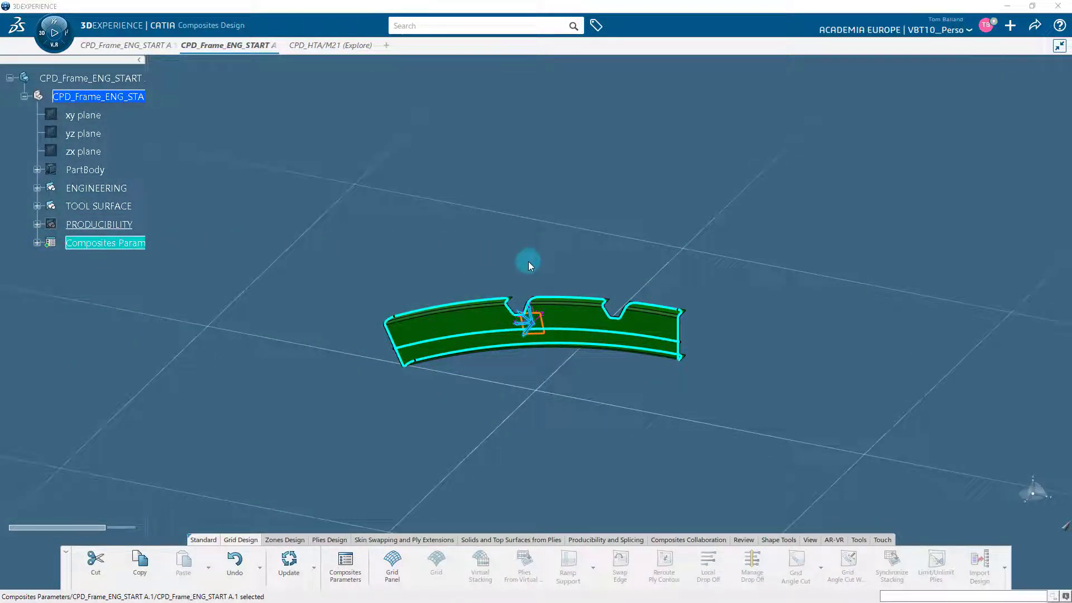
- Create a plies group on the tool surface SURFACE_START using Rosette.1
{"action": "left_click", "coordinate": [397, 454]}
{"action": "left_click", "coordinate": [339, 539]}
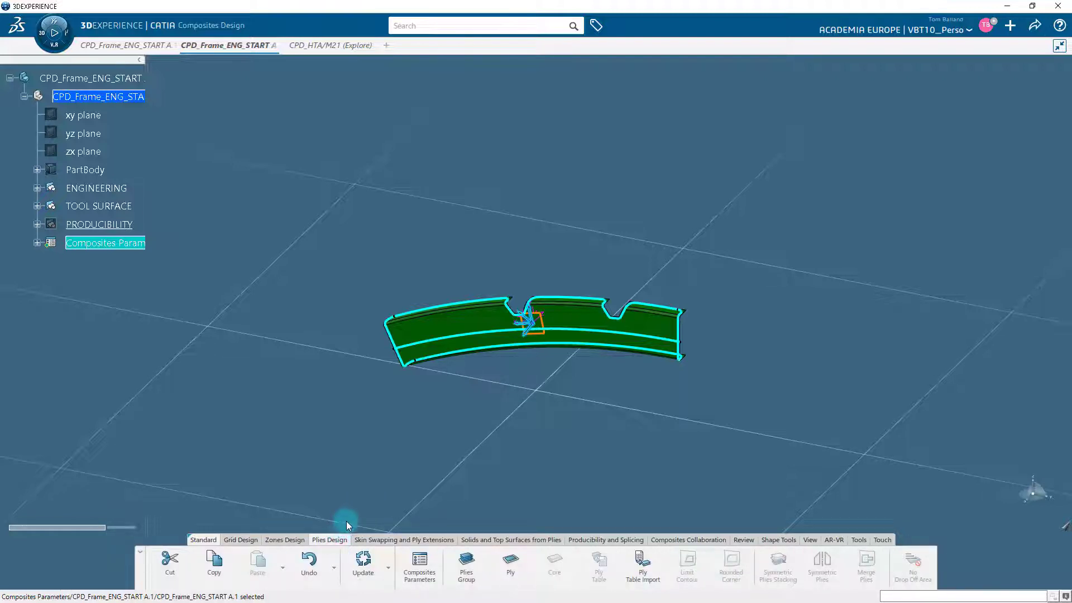
{"action": "left_click", "coordinate": [465, 565]}
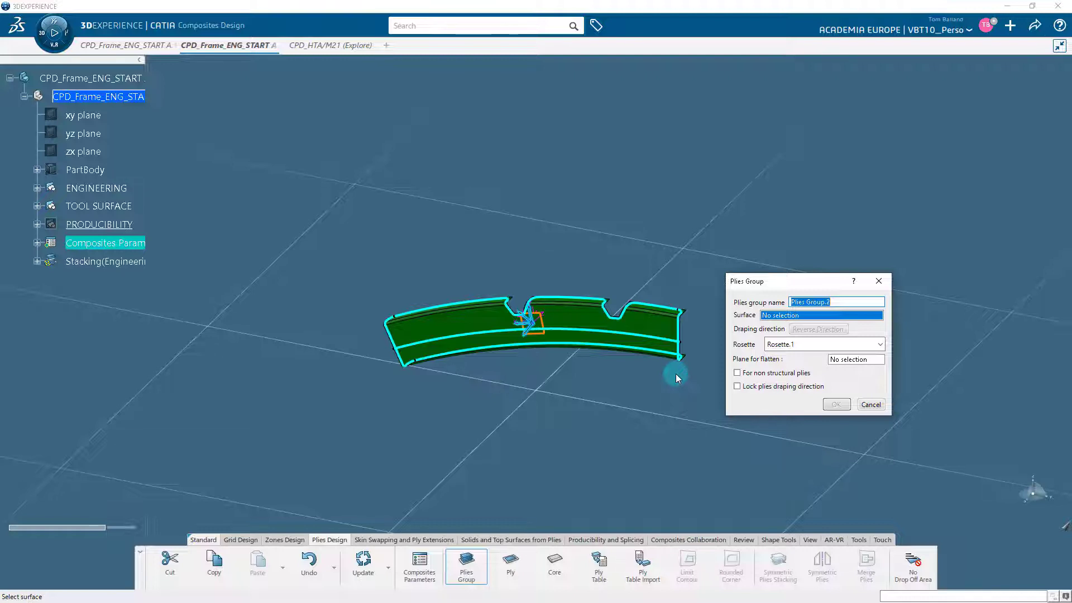
{"action": "left_click", "coordinate": [582, 317]}
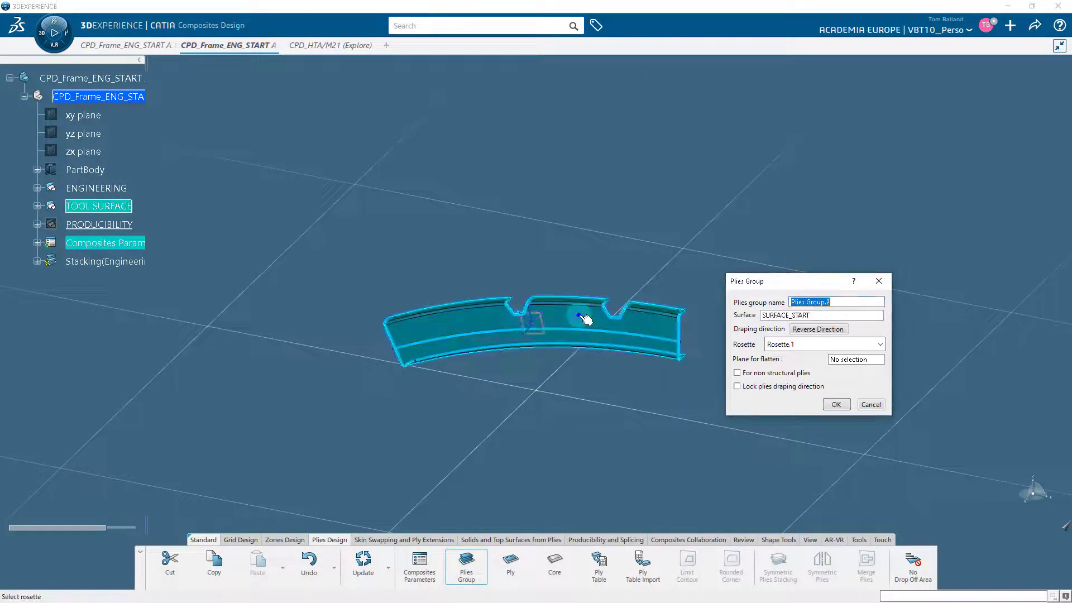
{"action": "left_click", "coordinate": [741, 327]}
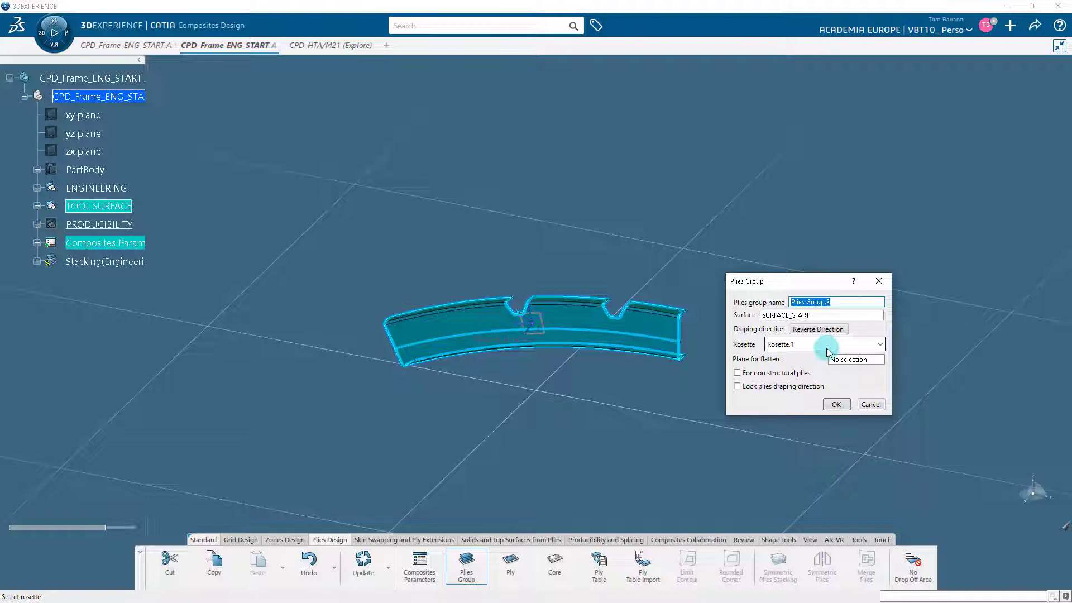
{"action": "left_click", "coordinate": [832, 404]}
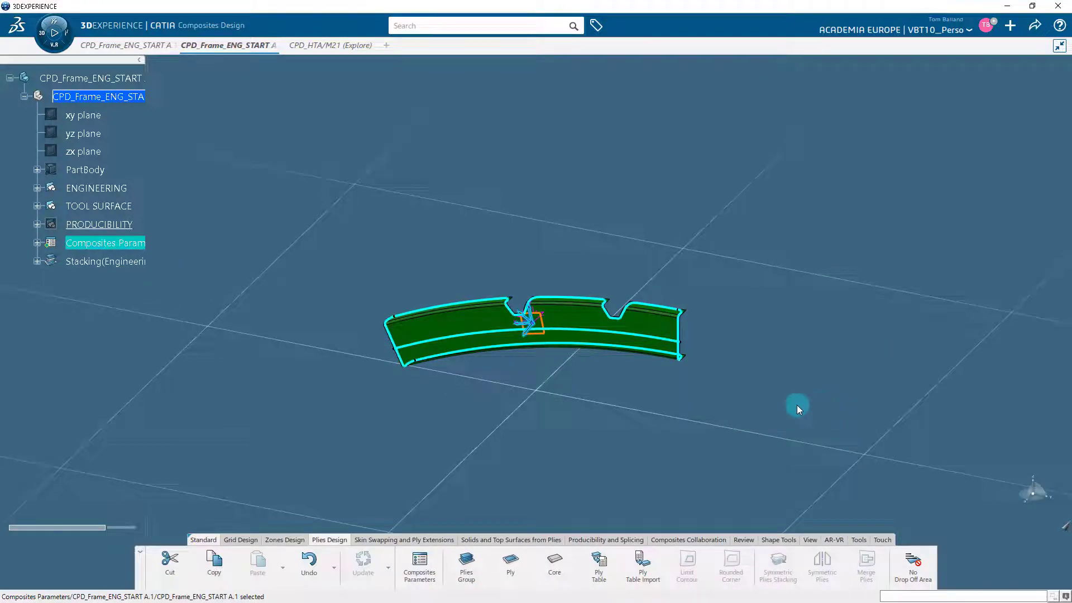
- Start a ply in Plies Group.2 and define its contour from Cutout_Contour, Side2, Curve_Contour and Side1
{"action": "left_click", "coordinate": [37, 261]}
{"action": "left_click", "coordinate": [96, 278]}
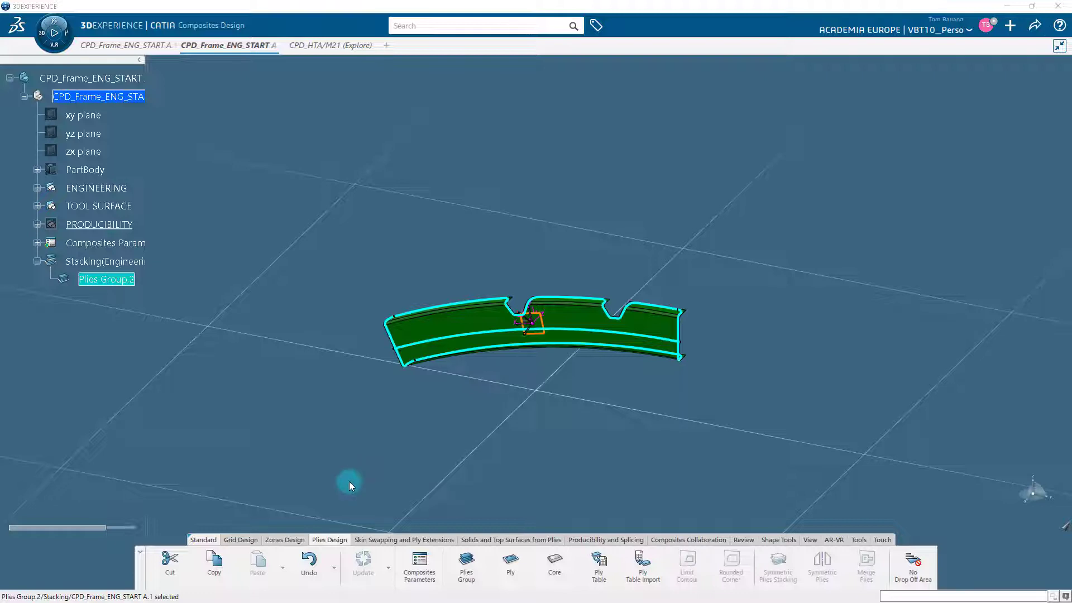
{"action": "left_click", "coordinate": [508, 564]}
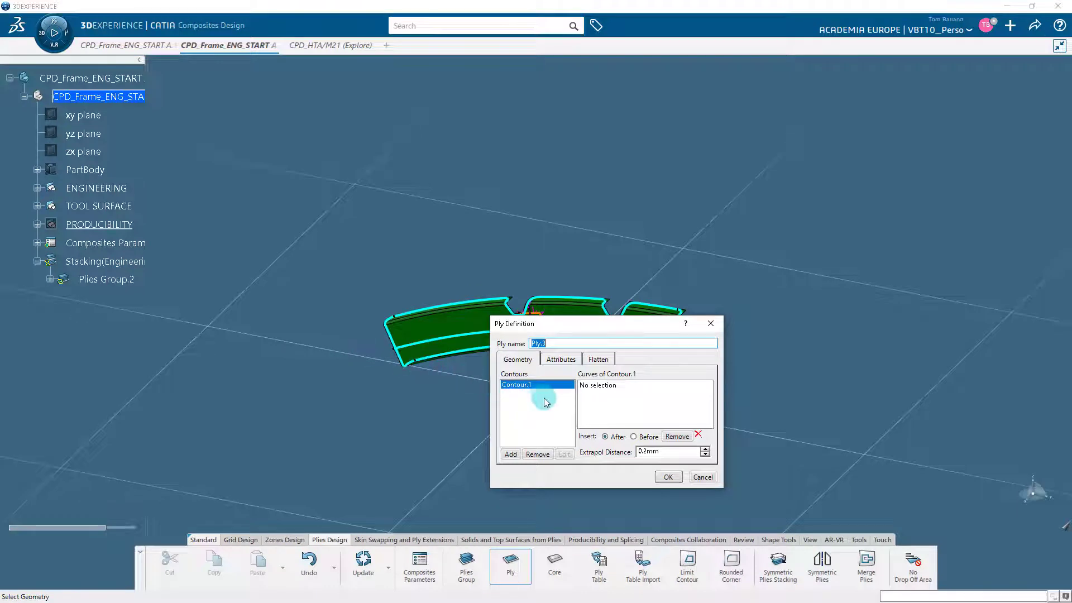
{"action": "left_click_drag", "start_coordinate": [581, 327], "coordinate": [786, 264]}
{"action": "middle_click_drag", "start_coordinate": [636, 280], "coordinate": [641, 340]}
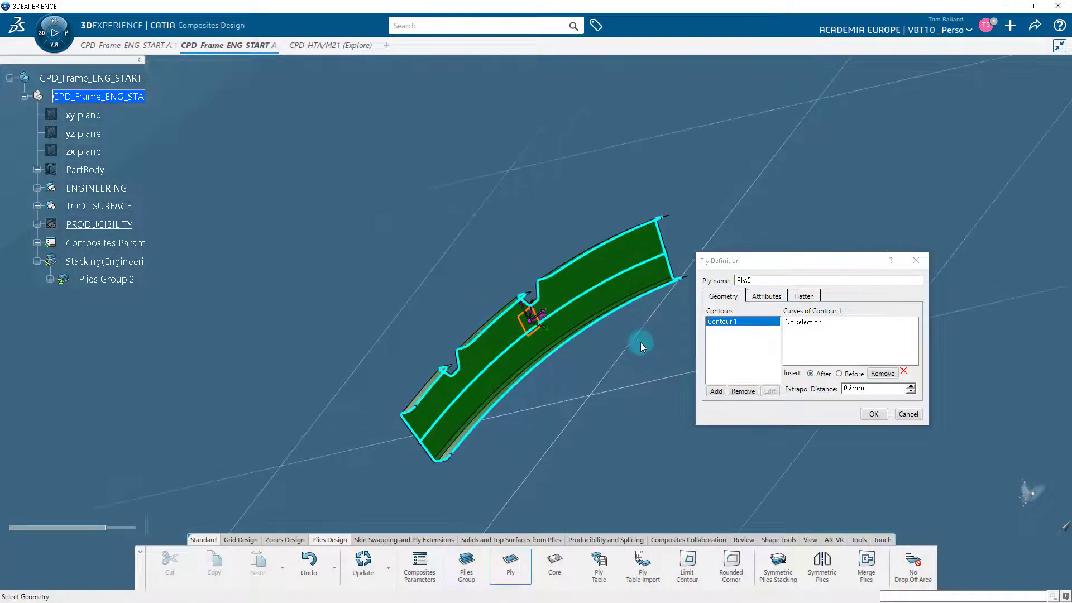
{"action": "left_click", "coordinate": [440, 380]}
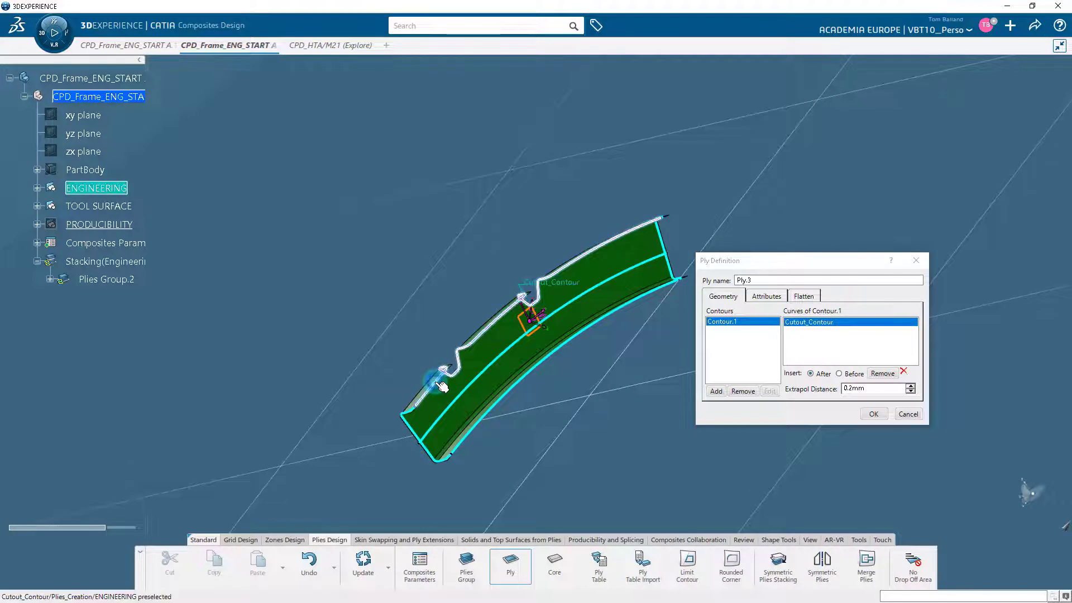
{"action": "left_click", "coordinate": [420, 428]}
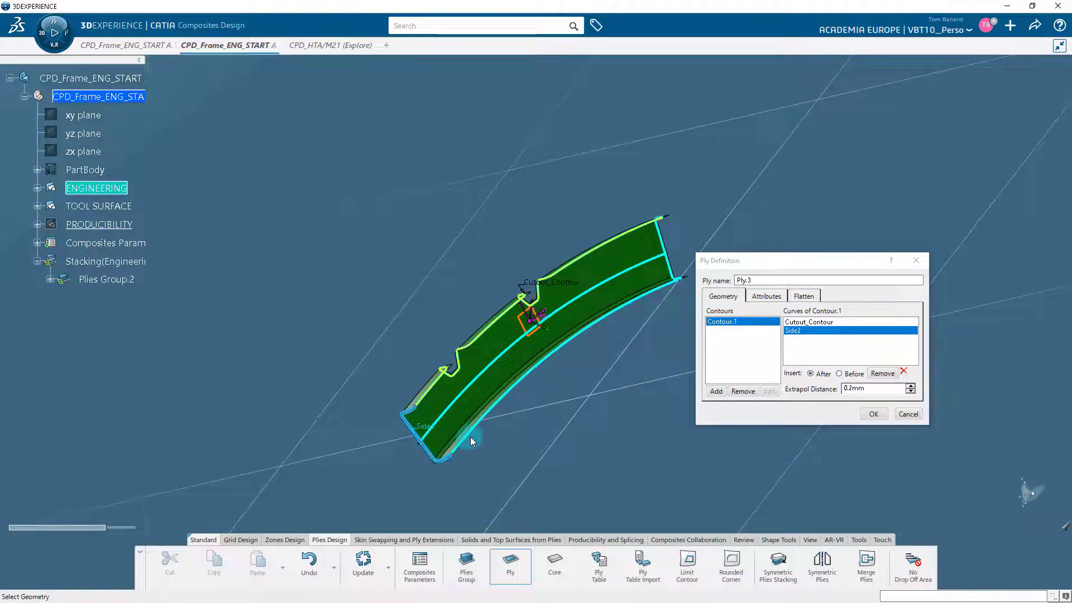
{"action": "left_click", "coordinate": [471, 440]}
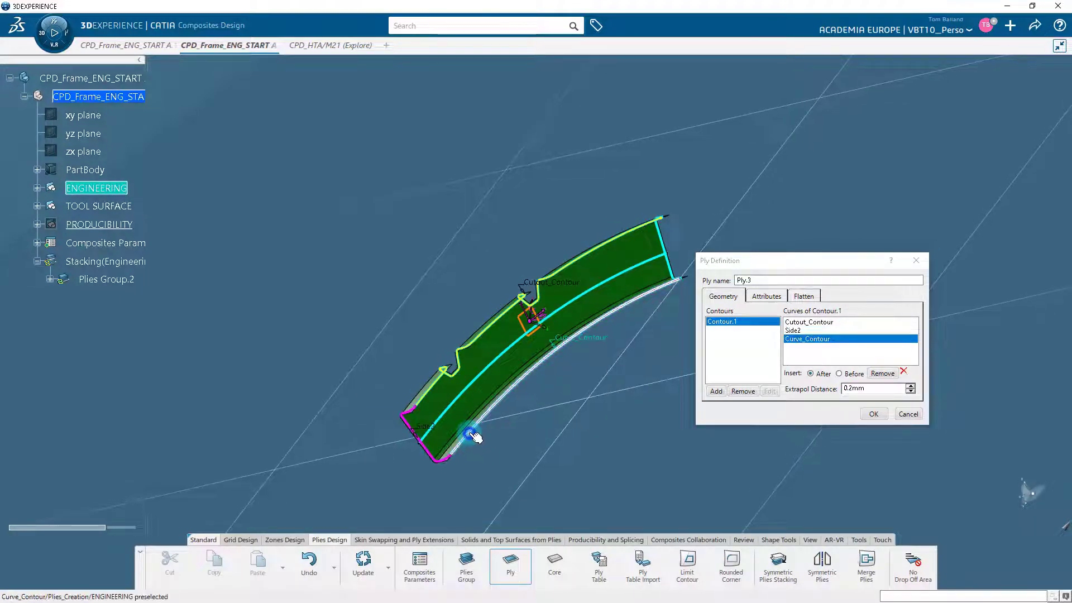
{"action": "left_click", "coordinate": [664, 244]}
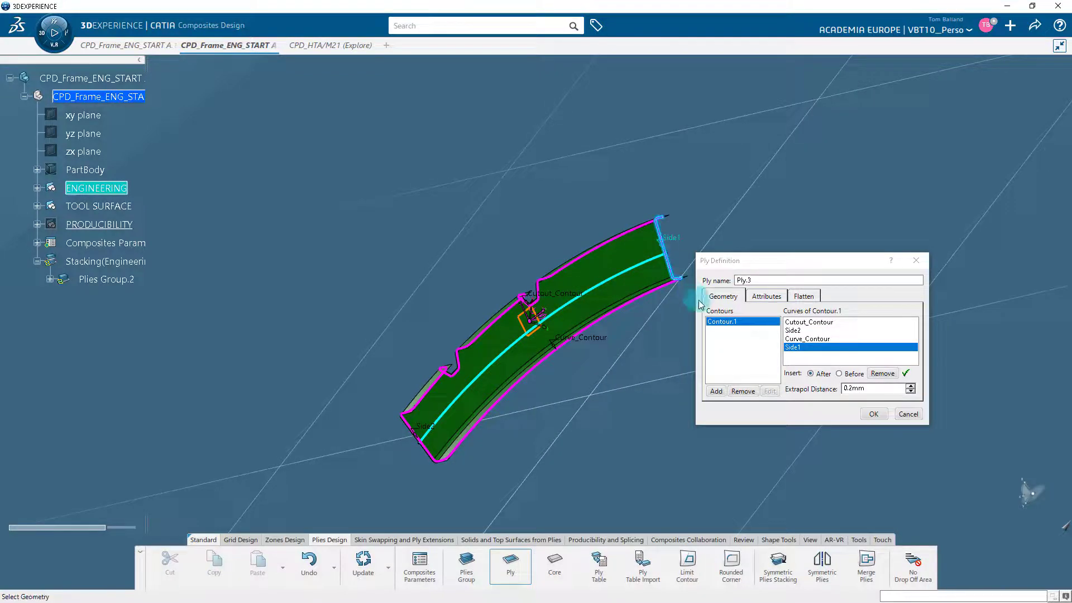
- Assign material CPD_HTA/M21, direction 45 and Rosette.1 to the ply, and validate the ply definition
{"action": "left_click", "coordinate": [761, 296]}
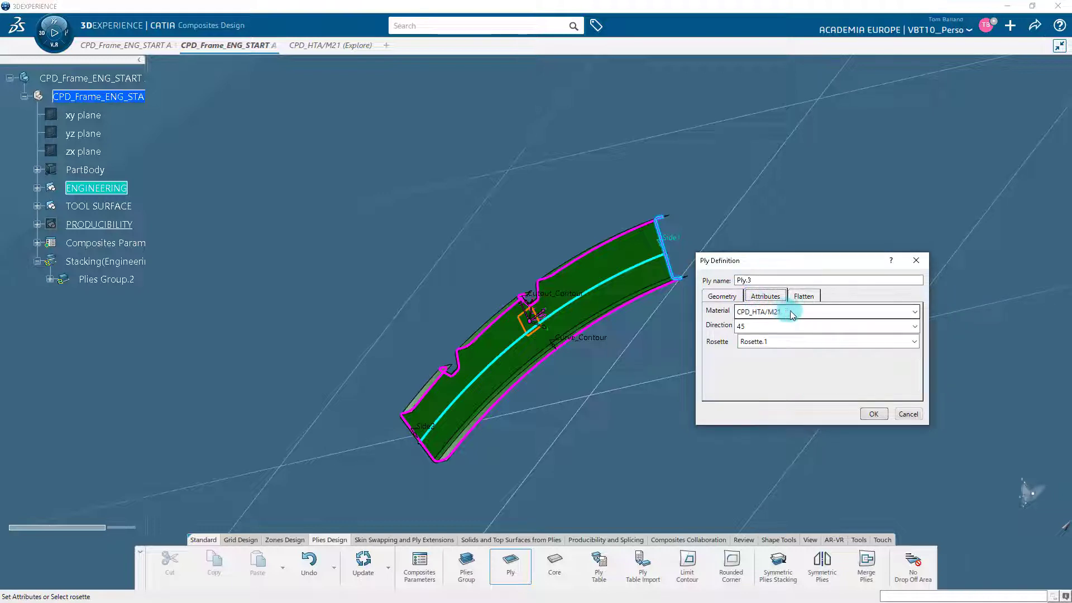
{"action": "left_click", "coordinate": [915, 311]}
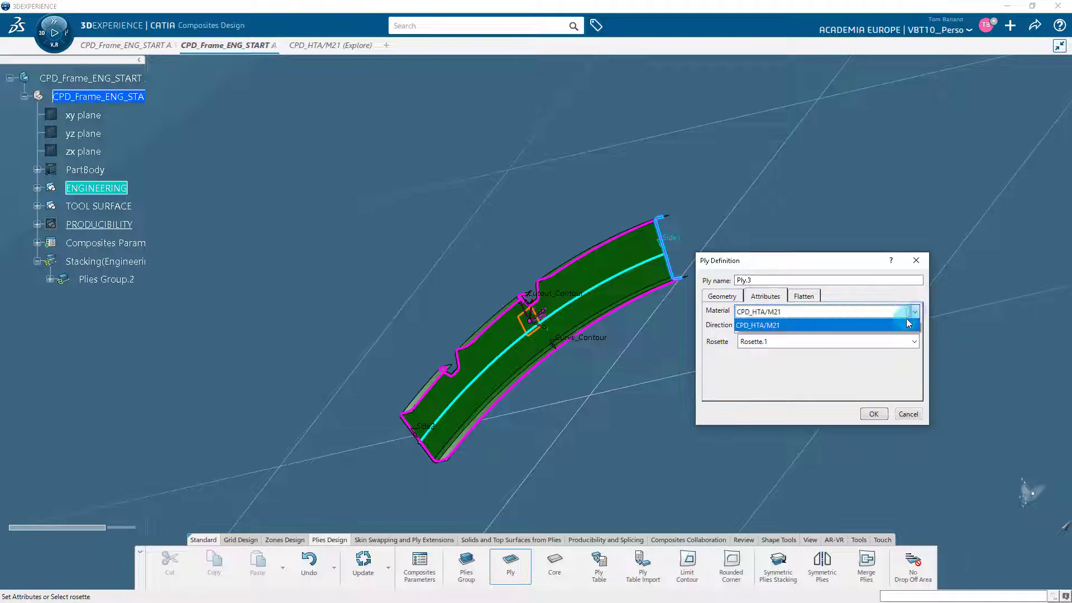
{"action": "left_click", "coordinate": [910, 324]}
{"action": "left_click", "coordinate": [914, 326]}
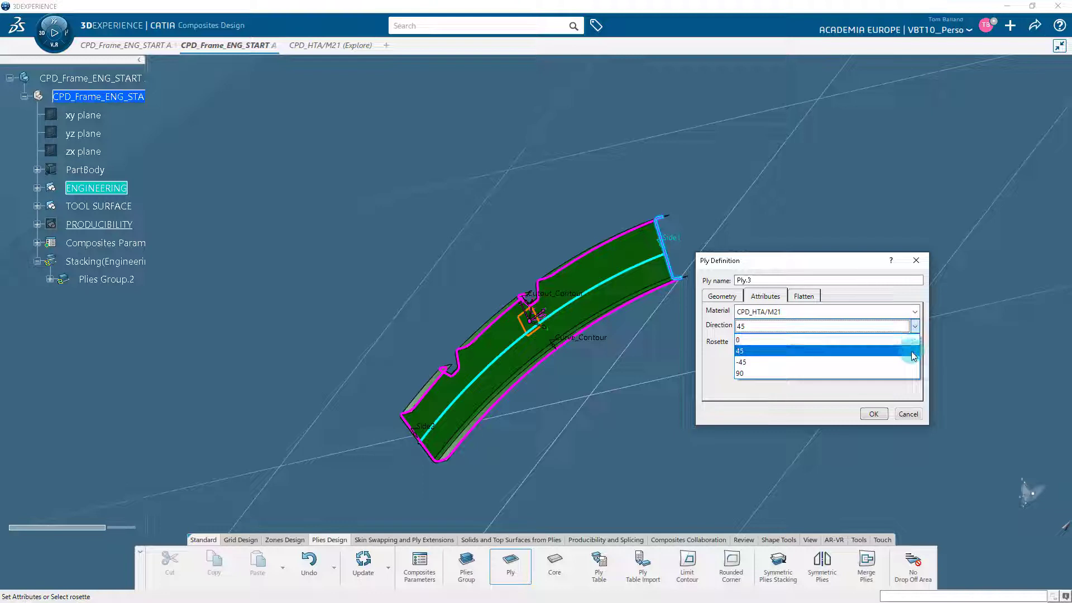
{"action": "left_click", "coordinate": [913, 350]}
{"action": "left_click", "coordinate": [914, 341]}
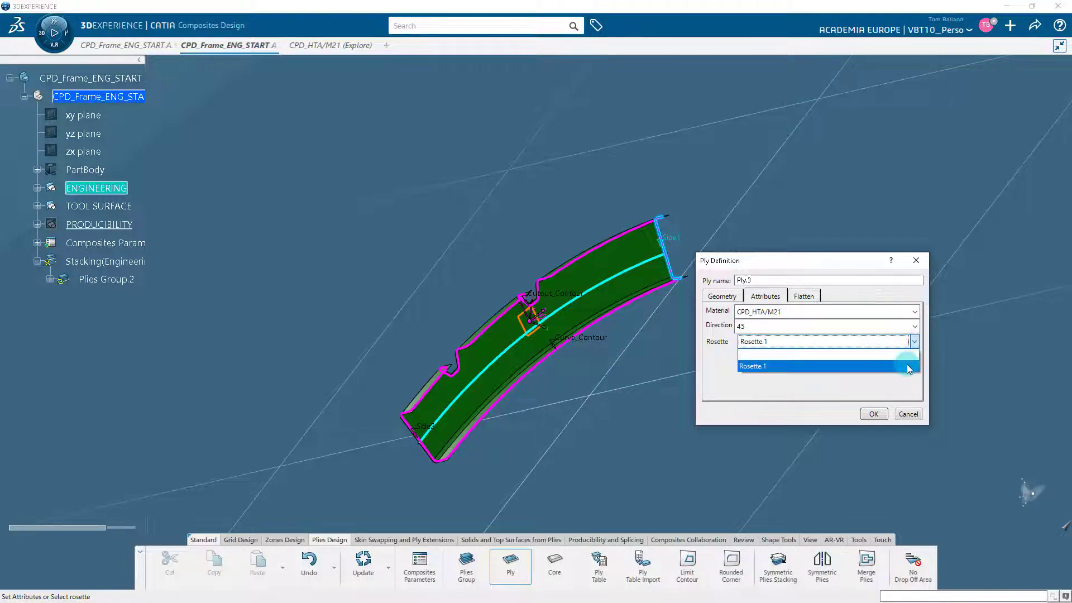
{"action": "left_click", "coordinate": [908, 366]}
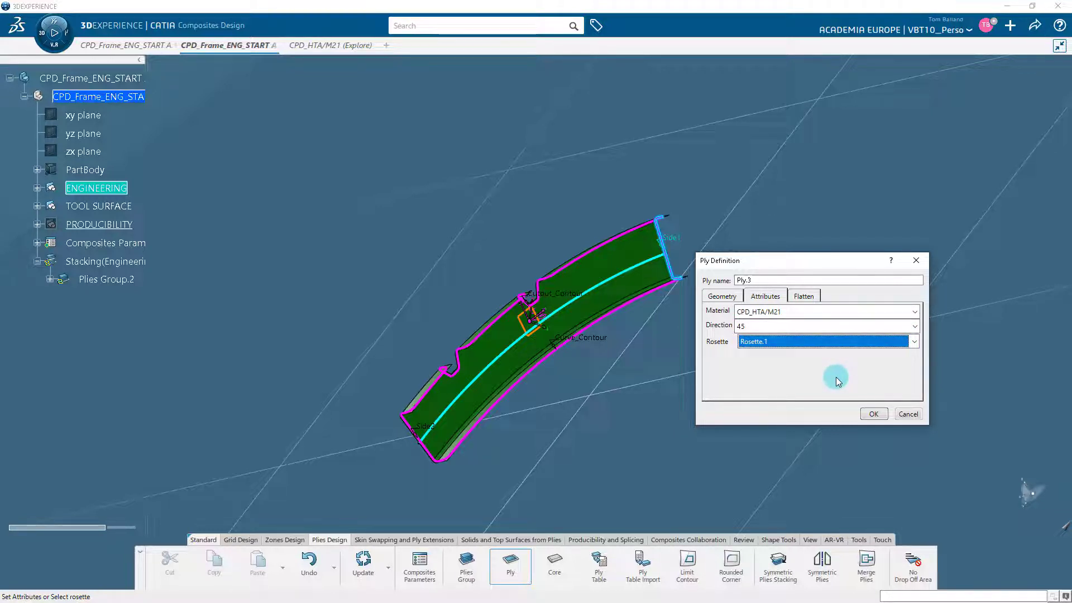
{"action": "left_click", "coordinate": [835, 377]}
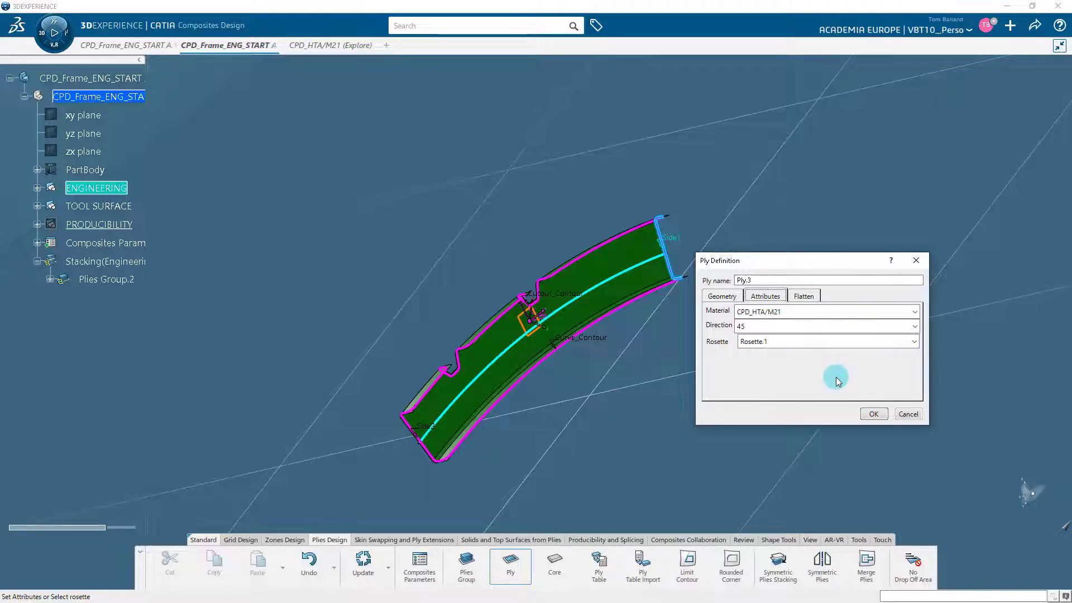
{"action": "left_click", "coordinate": [731, 299]}
{"action": "left_click", "coordinate": [873, 414]}
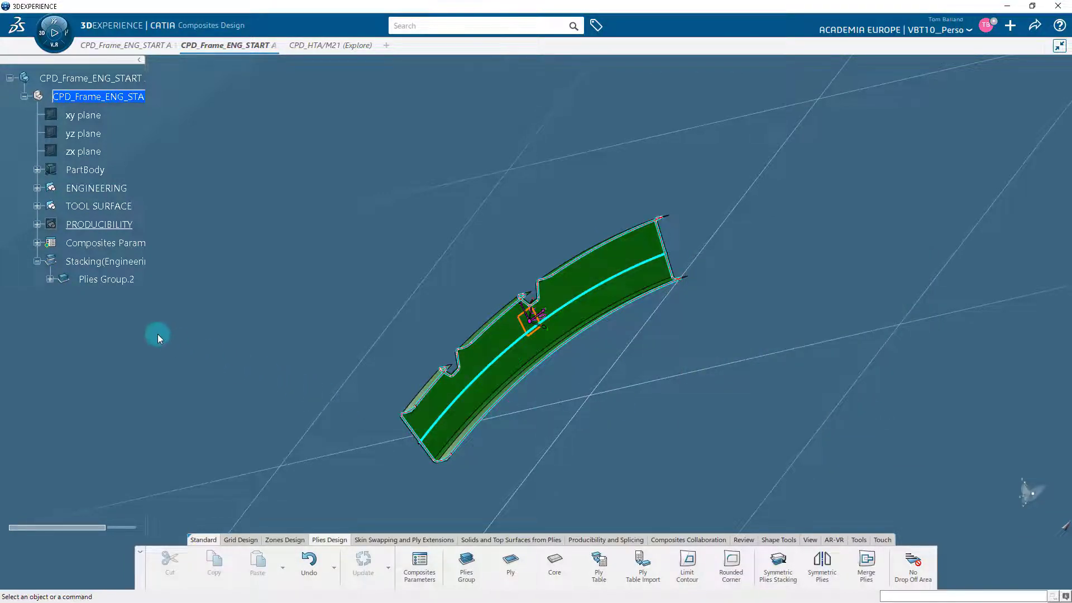
- Examine the new ply and its attributes and geometry under Sequence.1 in the model tree
{"action": "left_click", "coordinate": [50, 280]}
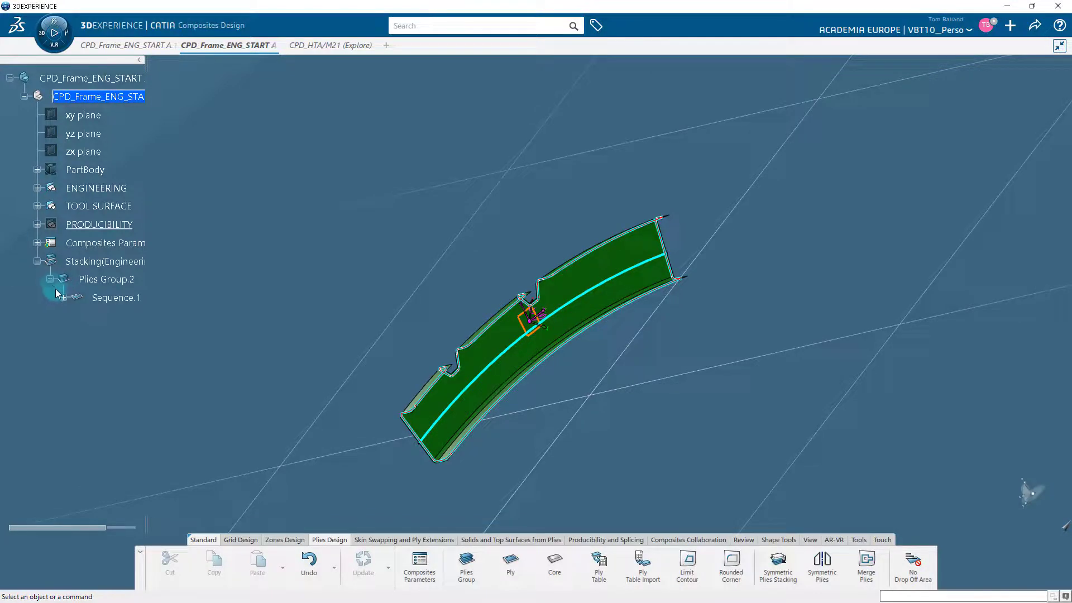
{"action": "left_click", "coordinate": [63, 297]}
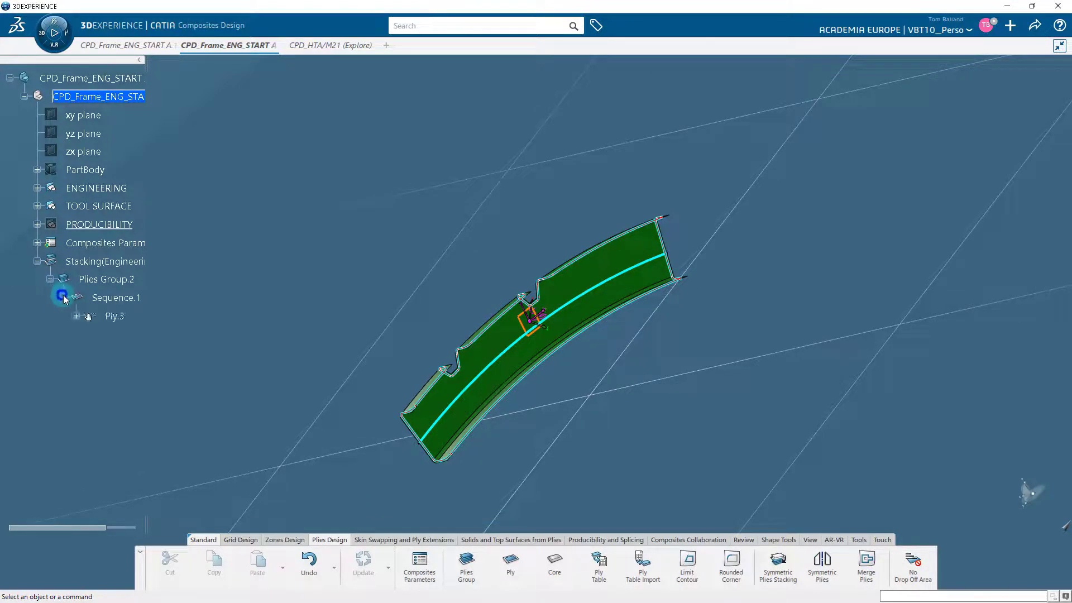
{"action": "left_click", "coordinate": [114, 316]}
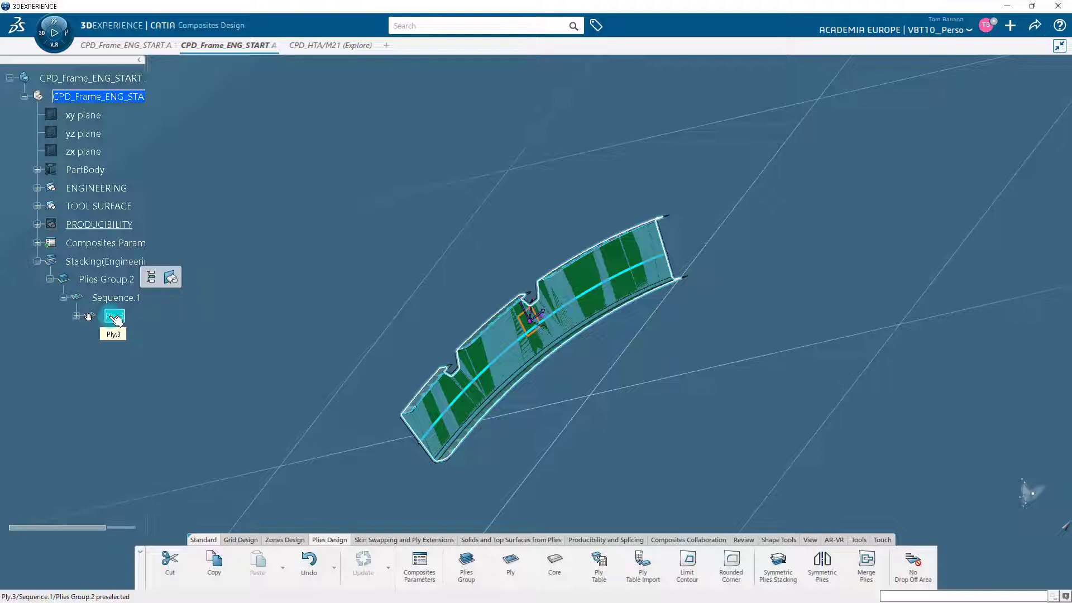
{"action": "left_click", "coordinate": [76, 317]}
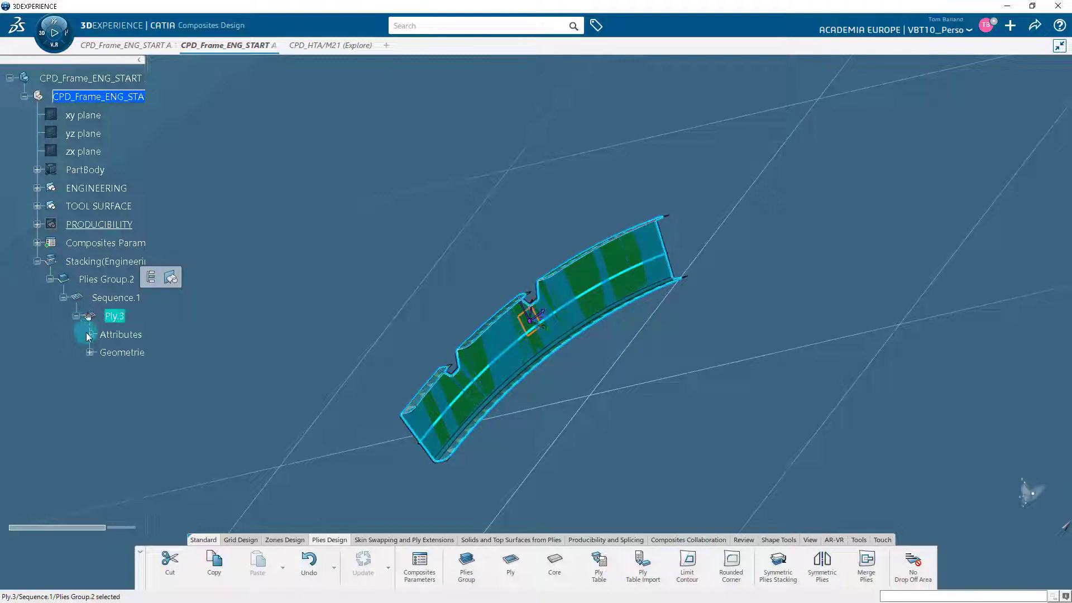
{"action": "left_click", "coordinate": [90, 334]}
{"action": "mouse_move", "coordinate": [58, 526]}
{"action": "left_mouse_down"}
{"action": "mouse_move", "coordinate": [73, 533]}
{"action": "mouse_move", "coordinate": [63, 531]}
{"action": "left_mouse_up"}
{"action": "left_click", "coordinate": [81, 334]}
{"action": "left_click", "coordinate": [66, 316]}
{"action": "left_click", "coordinate": [54, 297]}
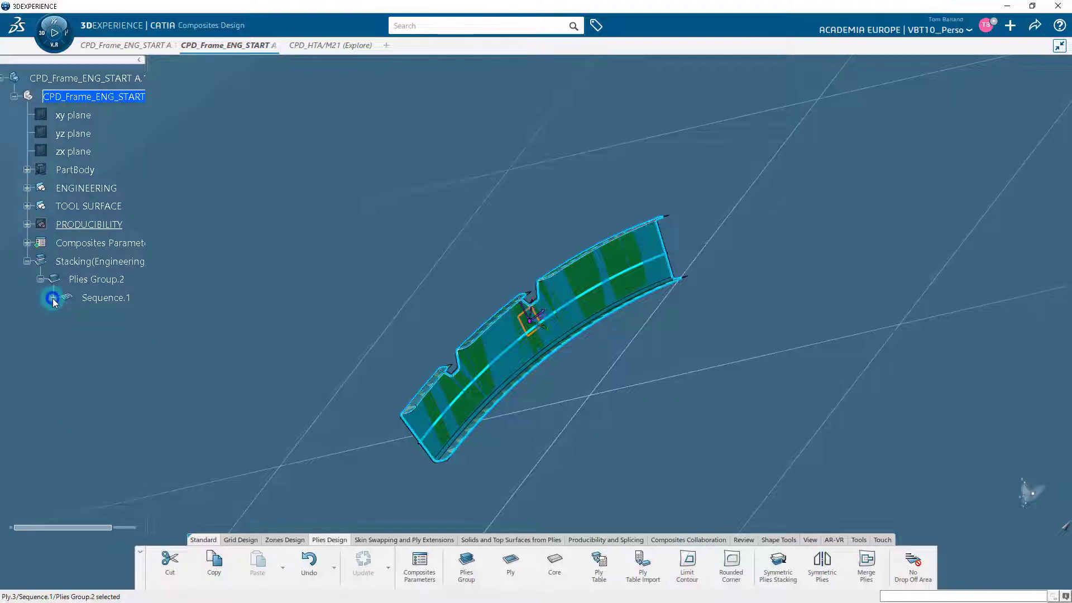
- Copy Sequence.1 and paste it six times into Plies Group.2, making Sequence.2 to Sequence.7
{"action": "left_click", "coordinate": [83, 300]}
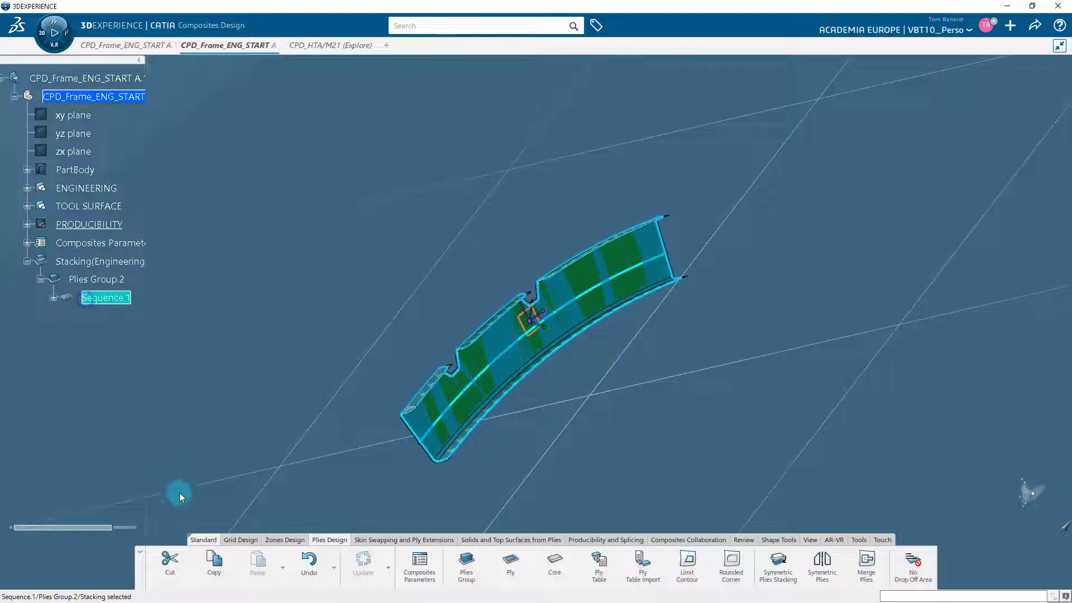
{"action": "left_click", "coordinate": [213, 564]}
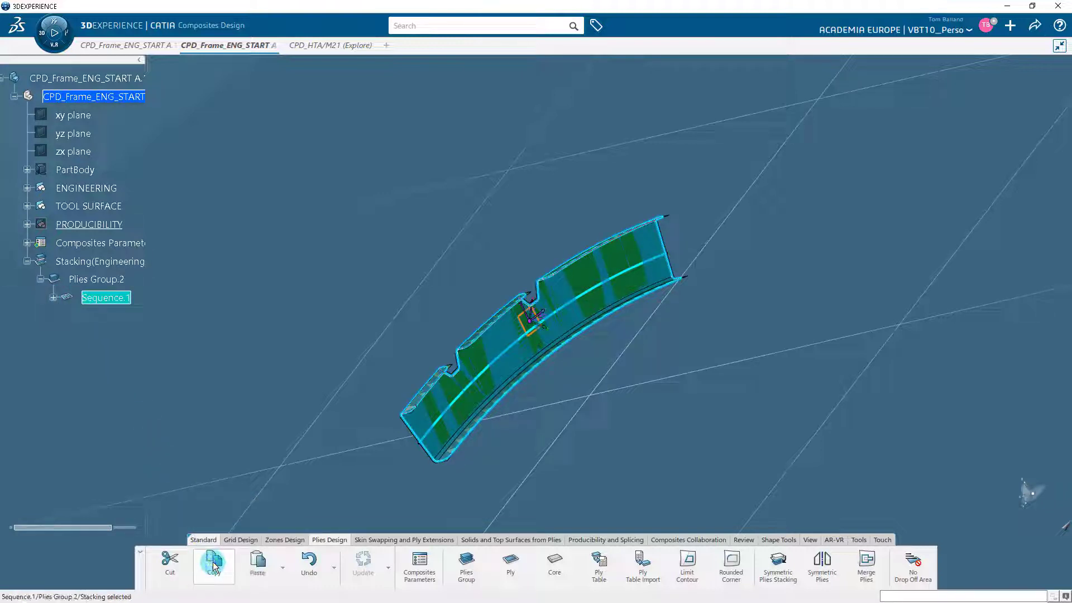
{"action": "left_click", "coordinate": [96, 280]}
{"action": "left_click", "coordinate": [256, 564]}
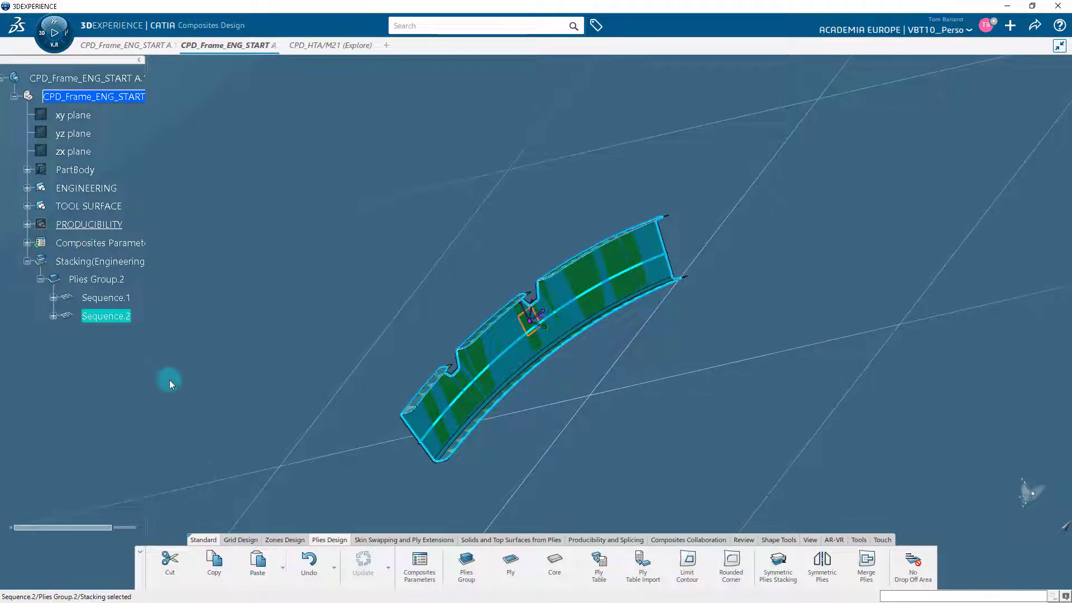
{"action": "left_click", "coordinate": [152, 311]}
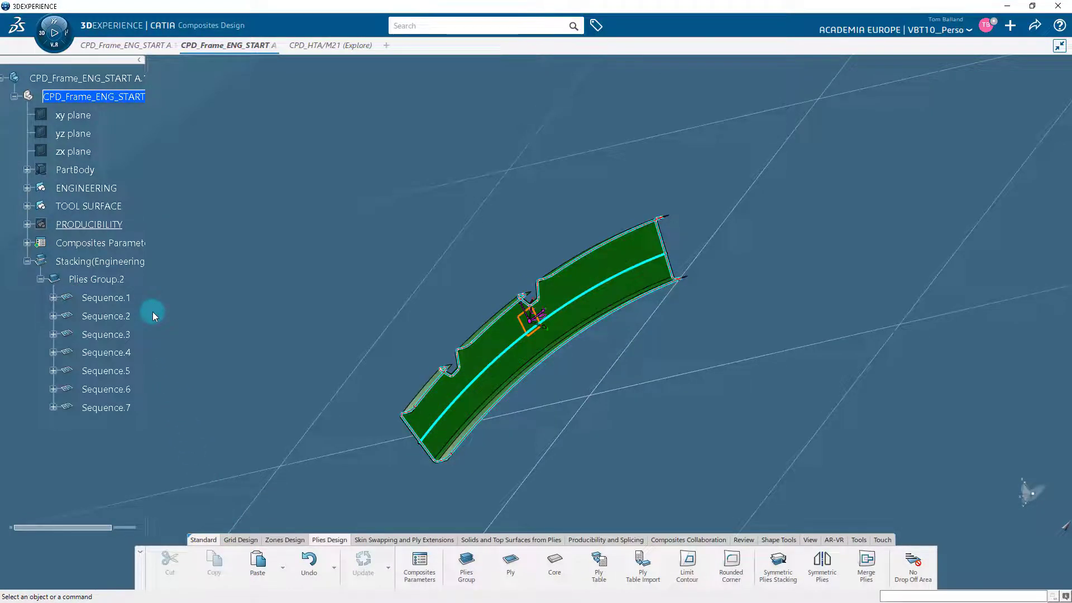
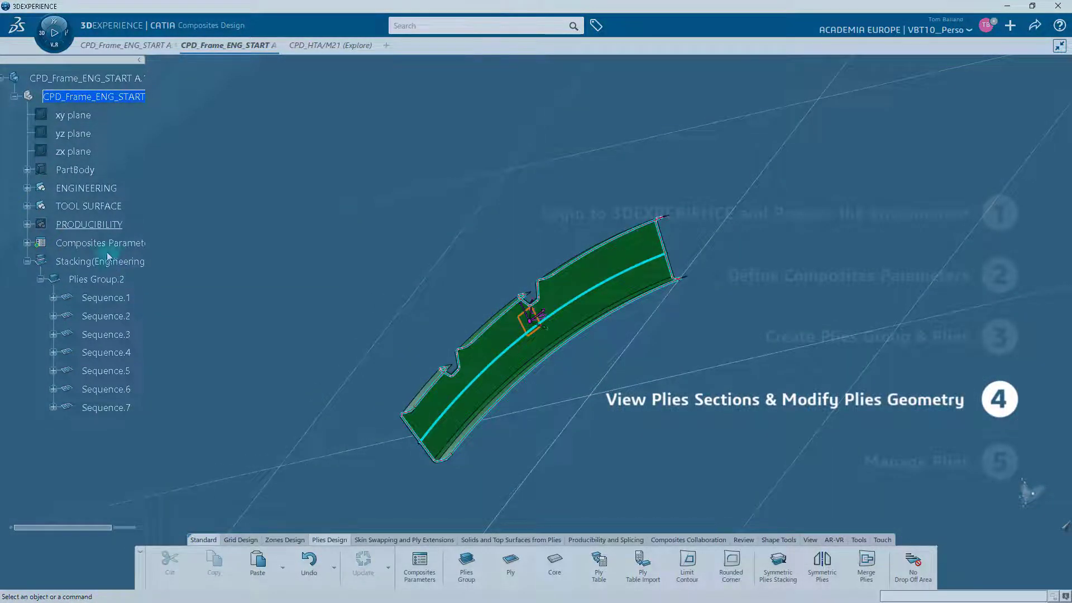
- Show the hidden PLy_Section geometrical set under ENGINEERING to display its sectioning plane on the frame
{"action": "left_click", "coordinate": [27, 188]}
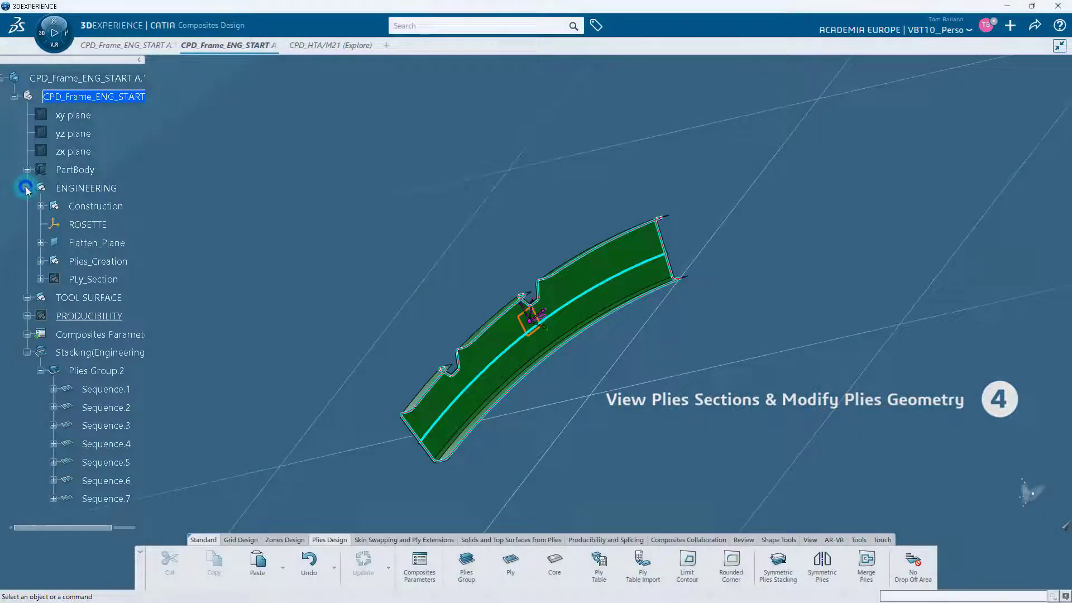
{"action": "left_click", "coordinate": [93, 280]}
{"action": "right_click", "coordinate": [94, 281]}
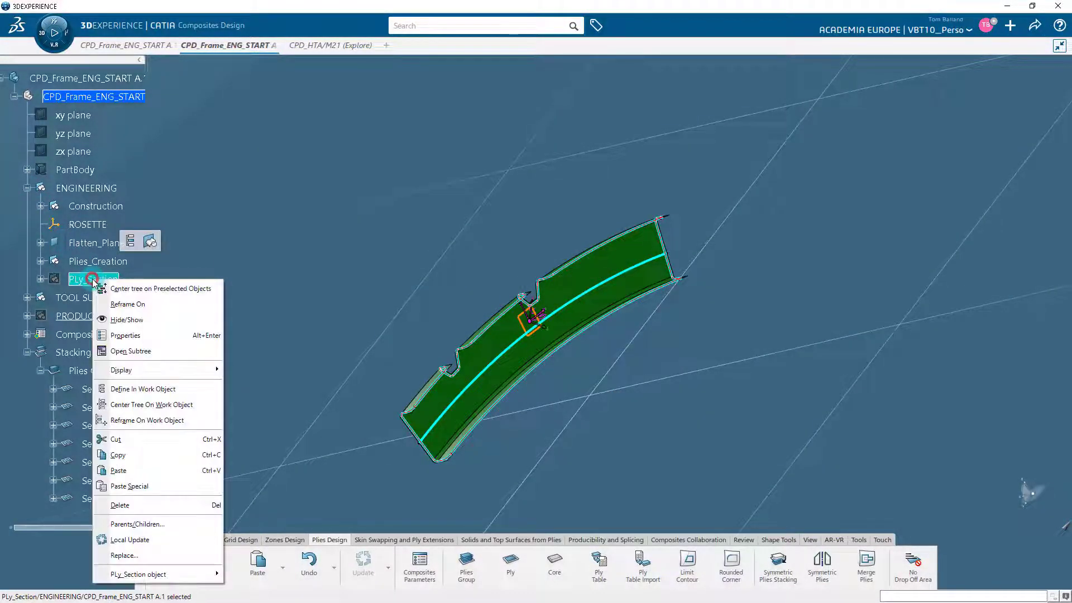
{"action": "left_click", "coordinate": [118, 317]}
{"action": "left_click", "coordinate": [226, 316]}
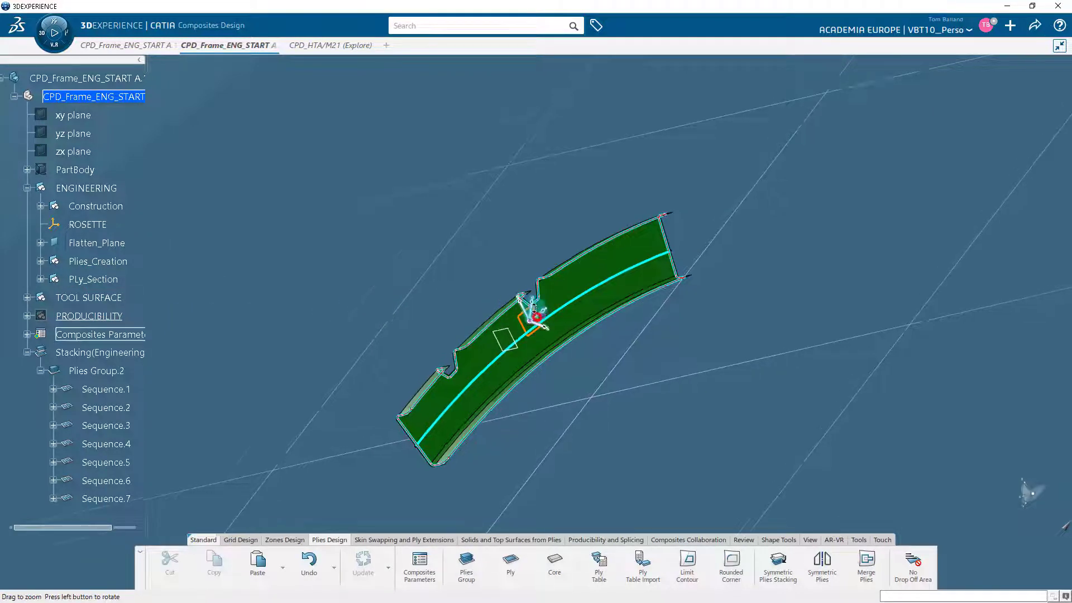
{"action": "scroll", "coordinate": [478, 237], "scroll_direction": "up", "scroll_amount": 5}
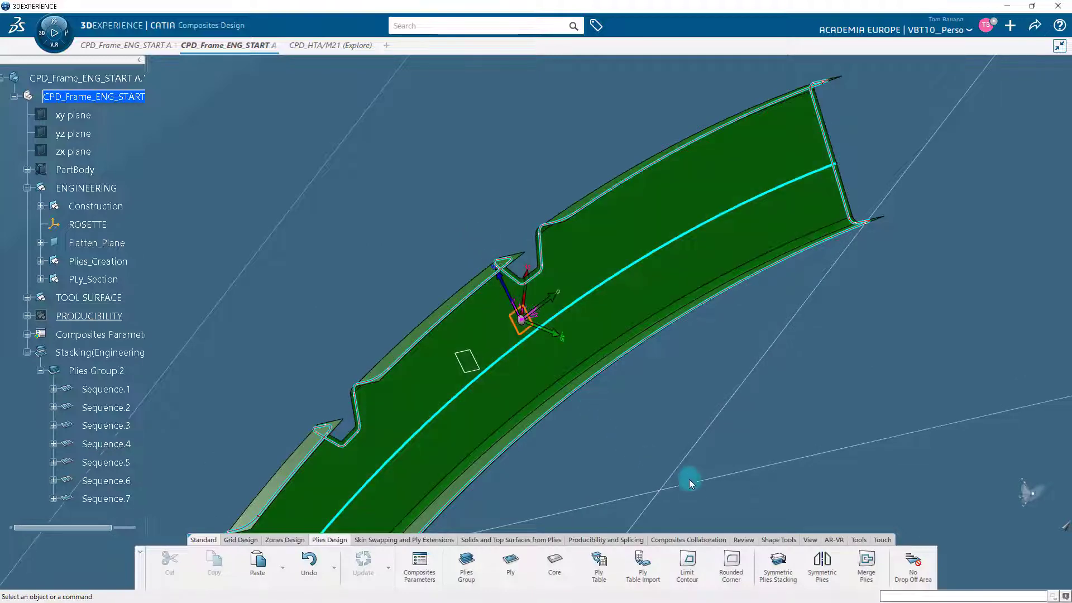
- Define a plies section of the complete stacking on Plane.10 with the filled display type, and preview it
{"action": "left_click", "coordinate": [744, 540]}
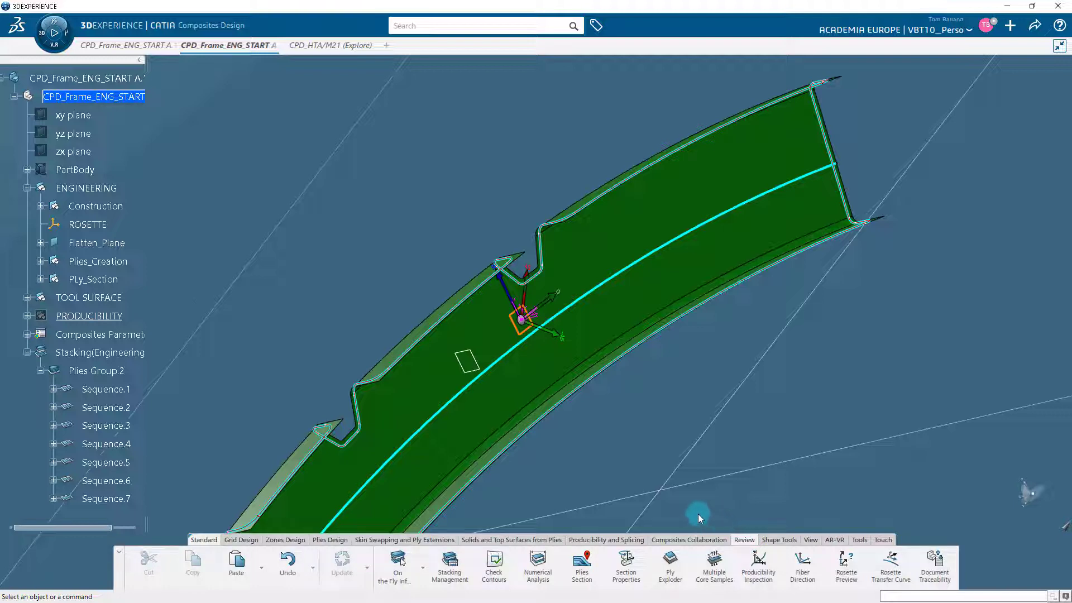
{"action": "left_click", "coordinate": [583, 567]}
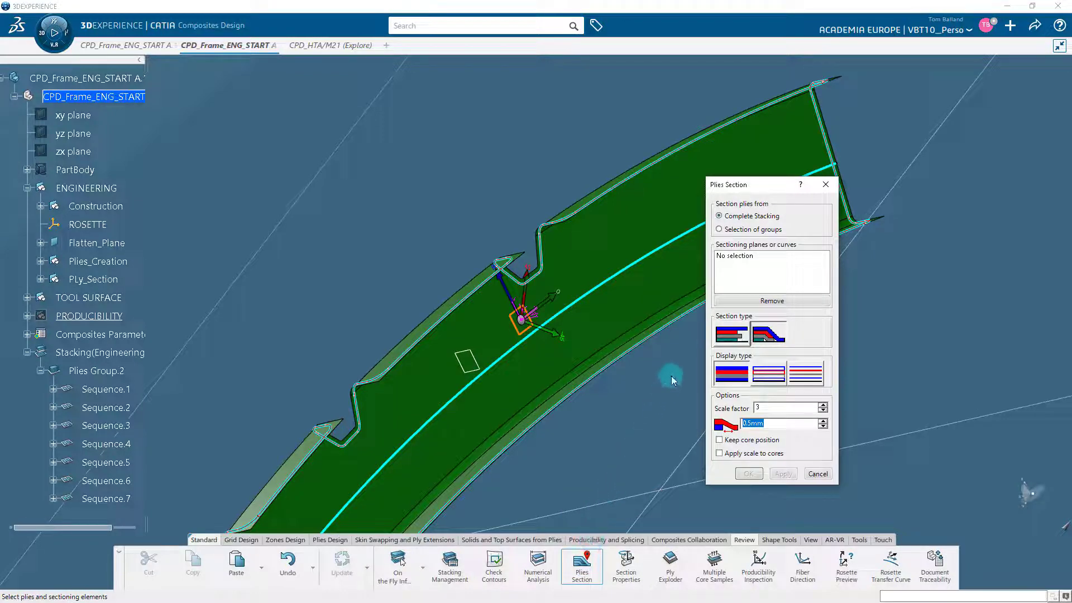
{"action": "left_click", "coordinate": [719, 216]}
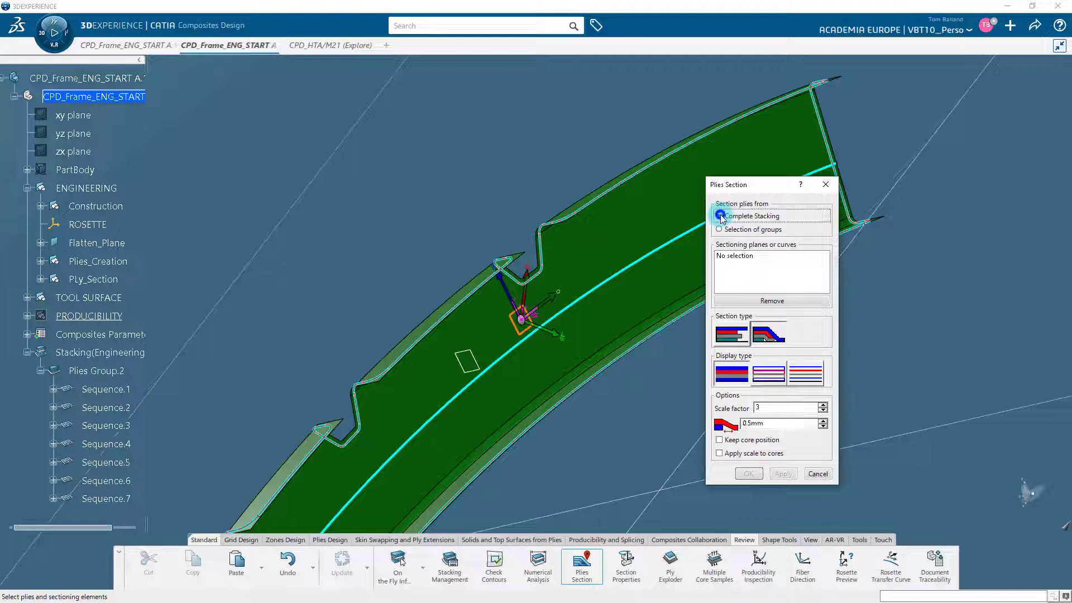
{"action": "left_click", "coordinate": [731, 256]}
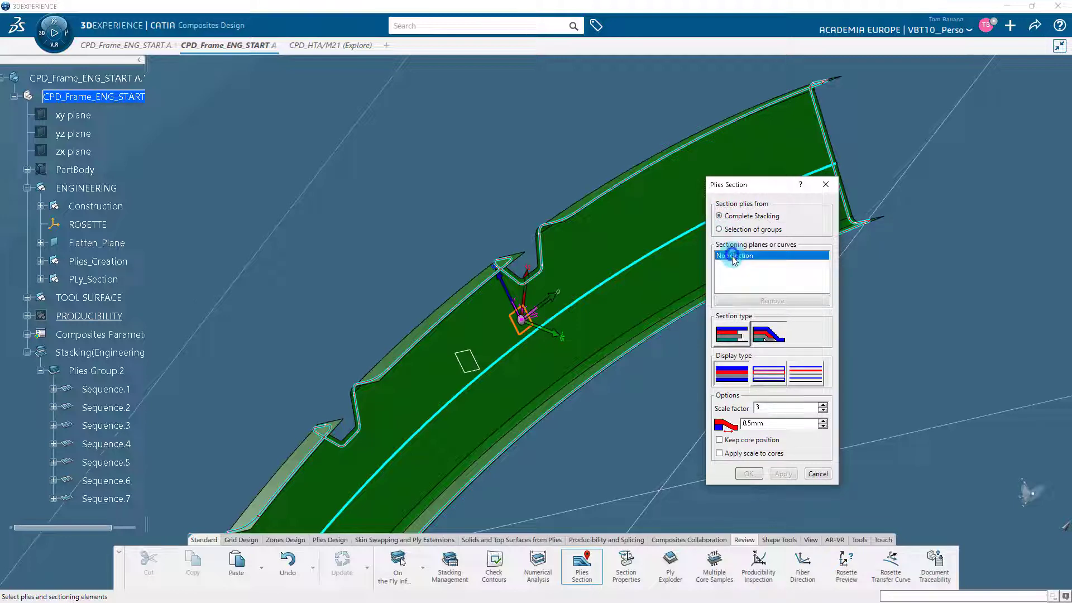
{"action": "left_click", "coordinate": [475, 362]}
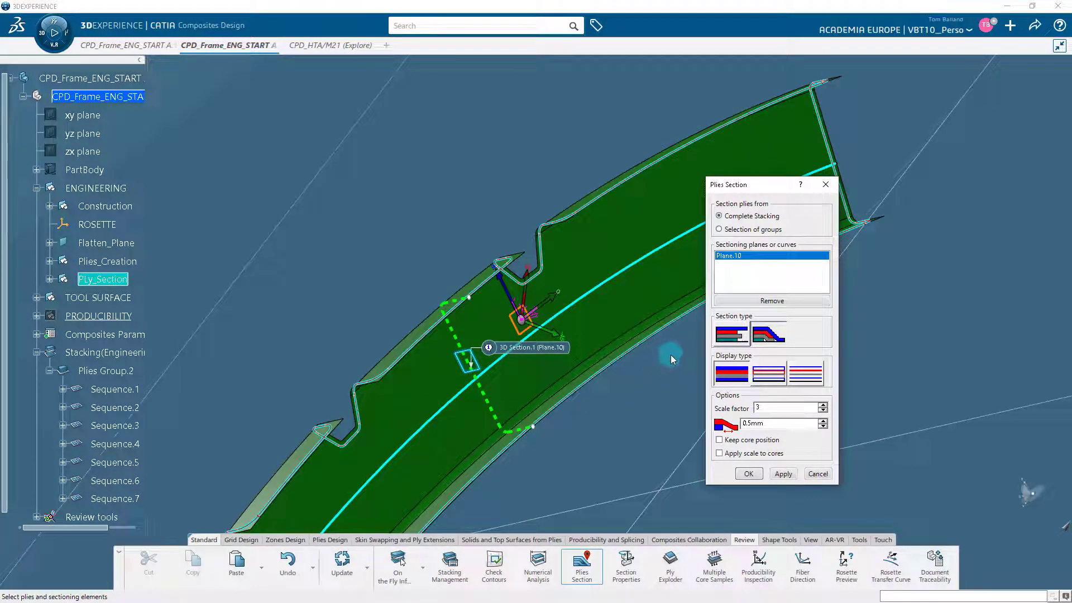
{"action": "left_click", "coordinate": [733, 378]}
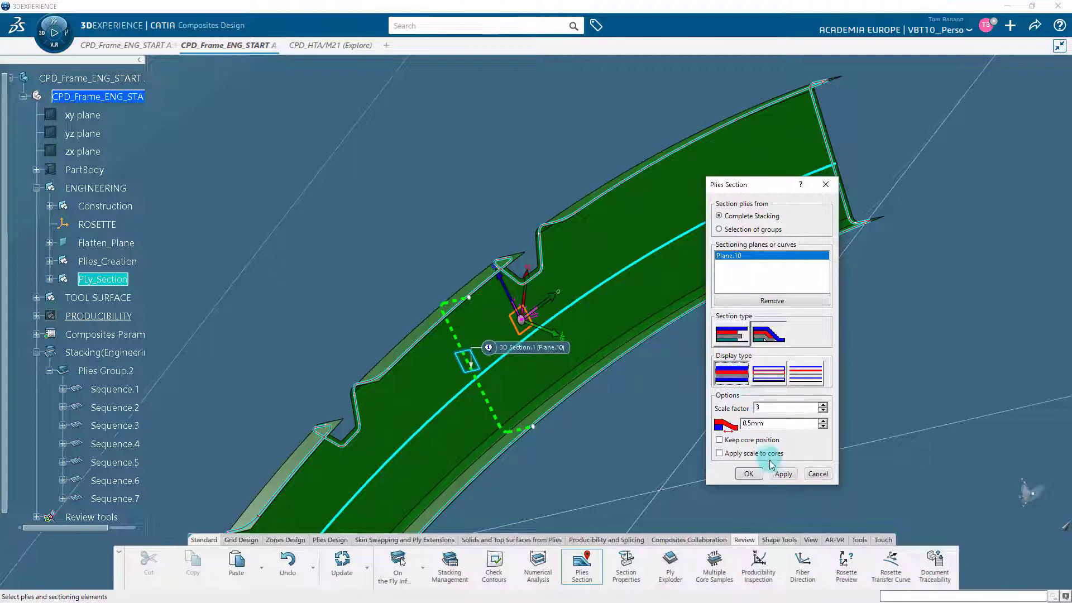
{"action": "left_click", "coordinate": [780, 475]}
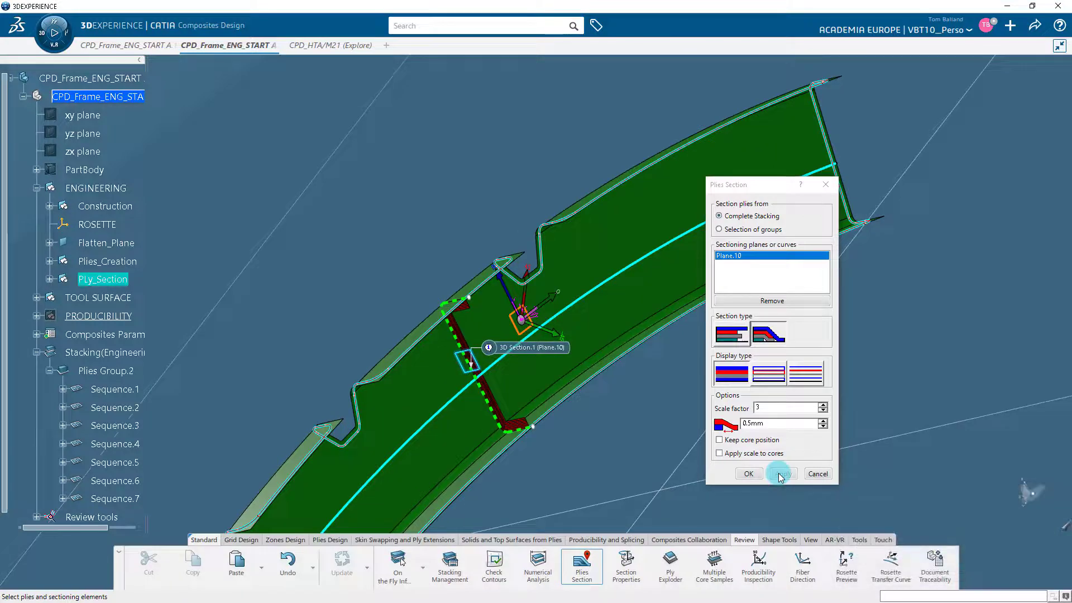
- Create the previewed plies section on Plane.10
{"action": "left_click", "coordinate": [749, 475]}
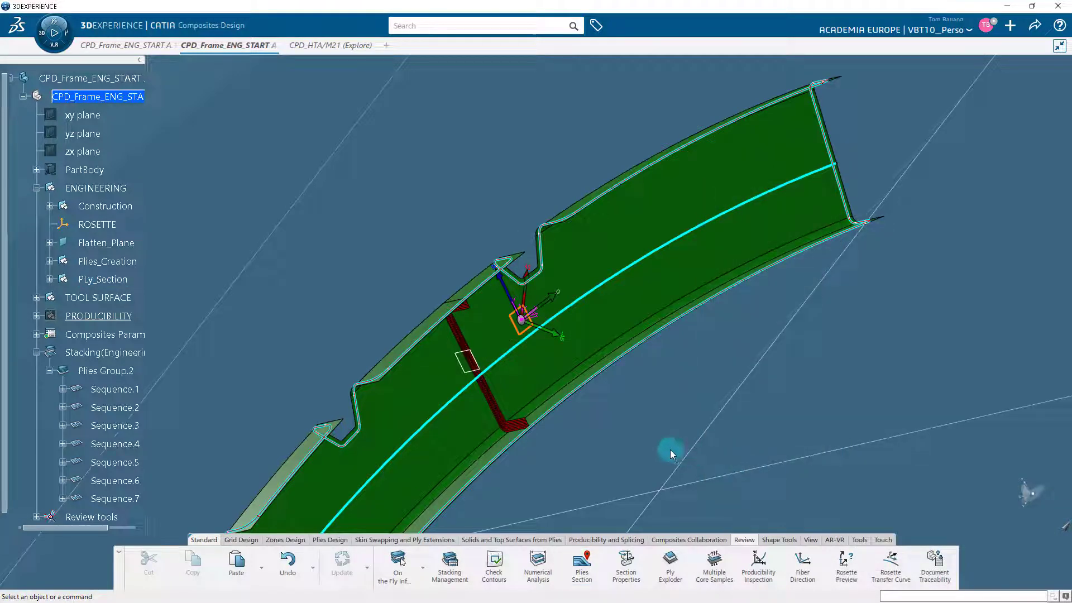
{"action": "middle_click_drag", "start_coordinate": [620, 422], "coordinate": [698, 400]}
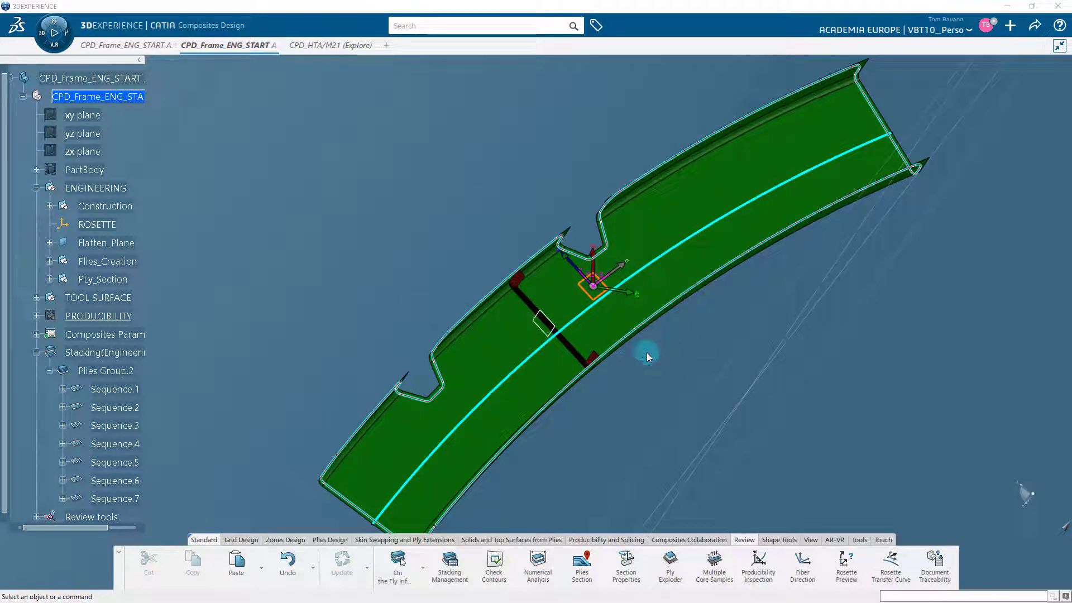
- Start a Limit Contour and select Sequence.3, Sequence.4, Sequence.5 and Sequence.6 as the entities to relimit
{"action": "left_click", "coordinate": [329, 539]}
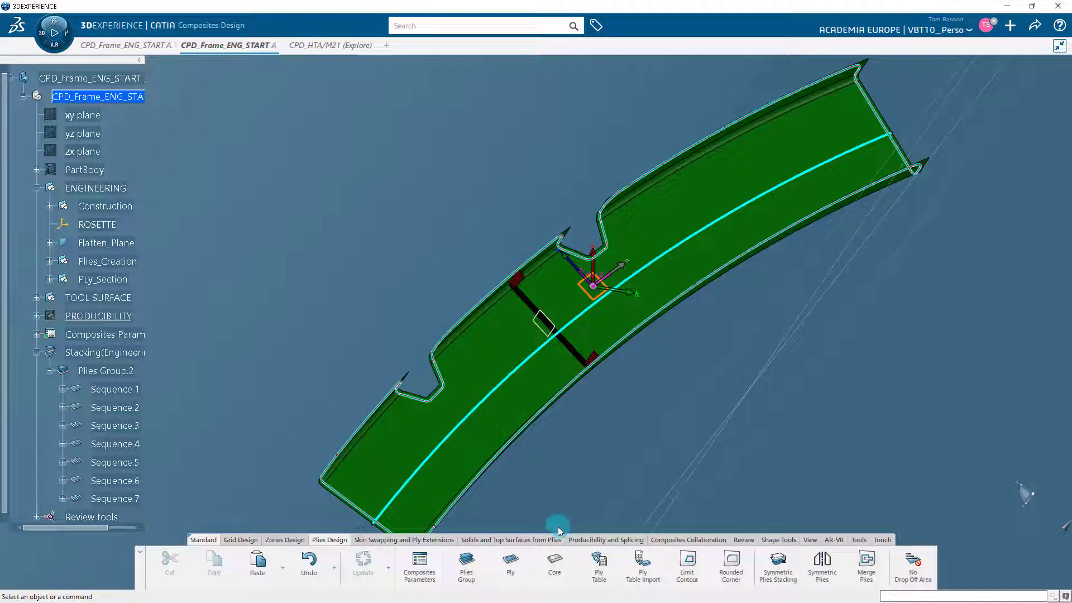
{"action": "left_click", "coordinate": [689, 567]}
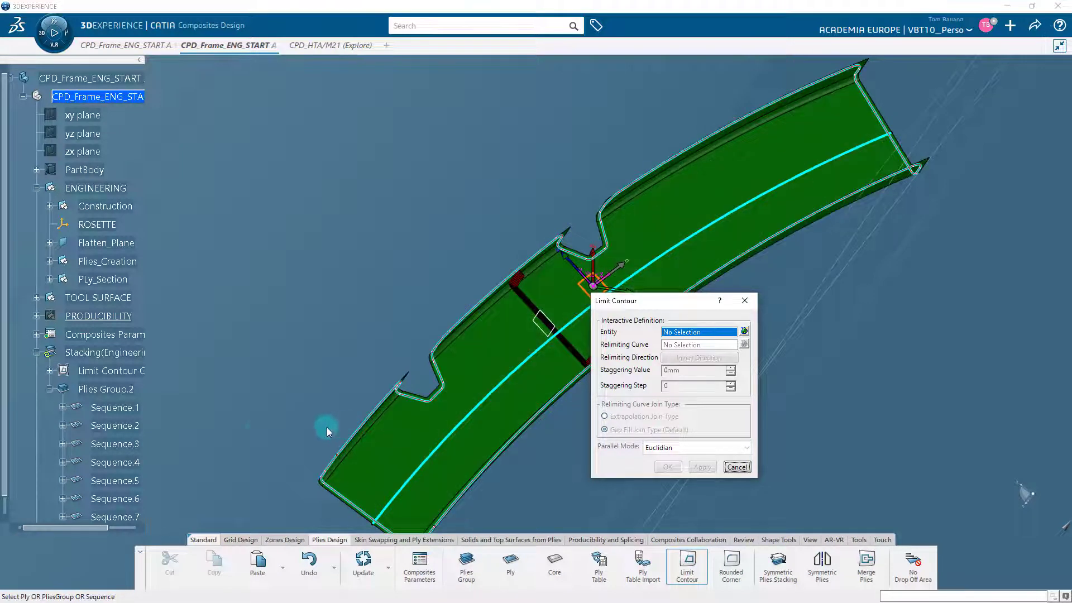
{"action": "left_click", "coordinate": [128, 445]}
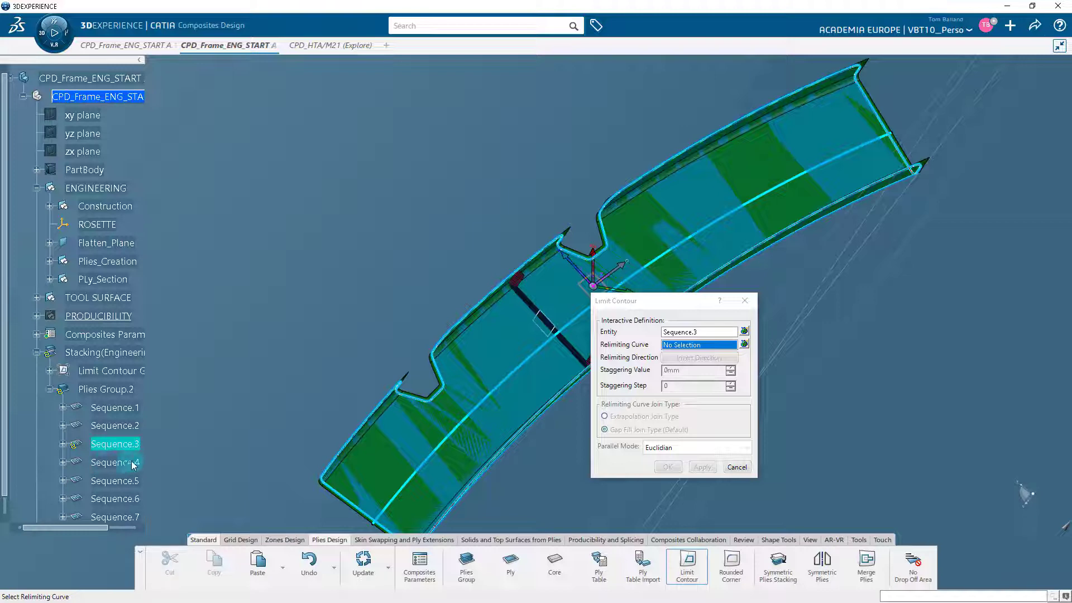
{"action": "left_click", "coordinate": [709, 333]}
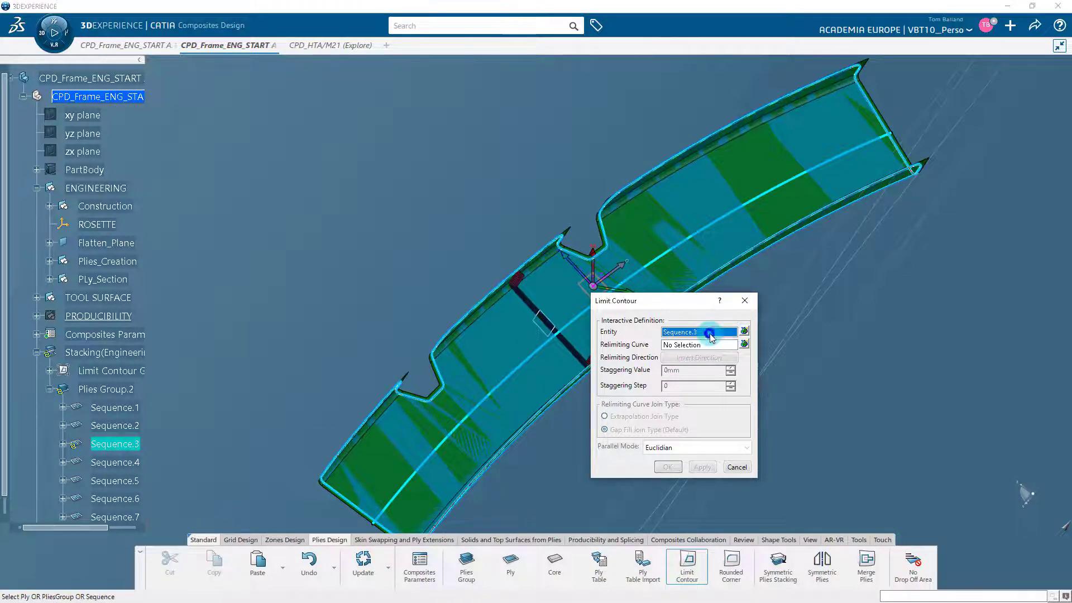
{"action": "left_click", "coordinate": [114, 464]}
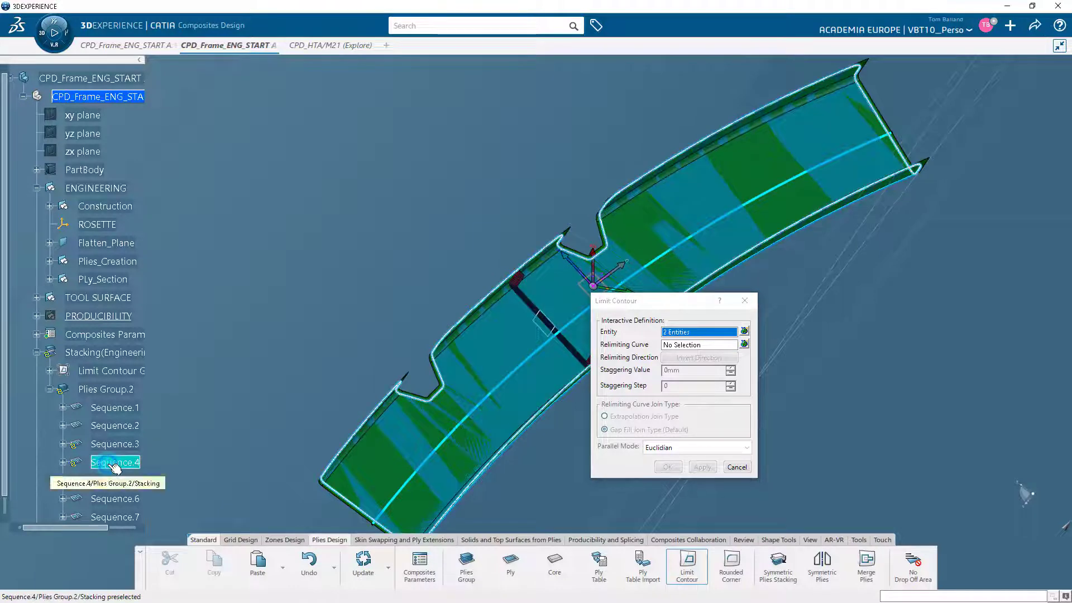
{"action": "left_click", "coordinate": [137, 481]}
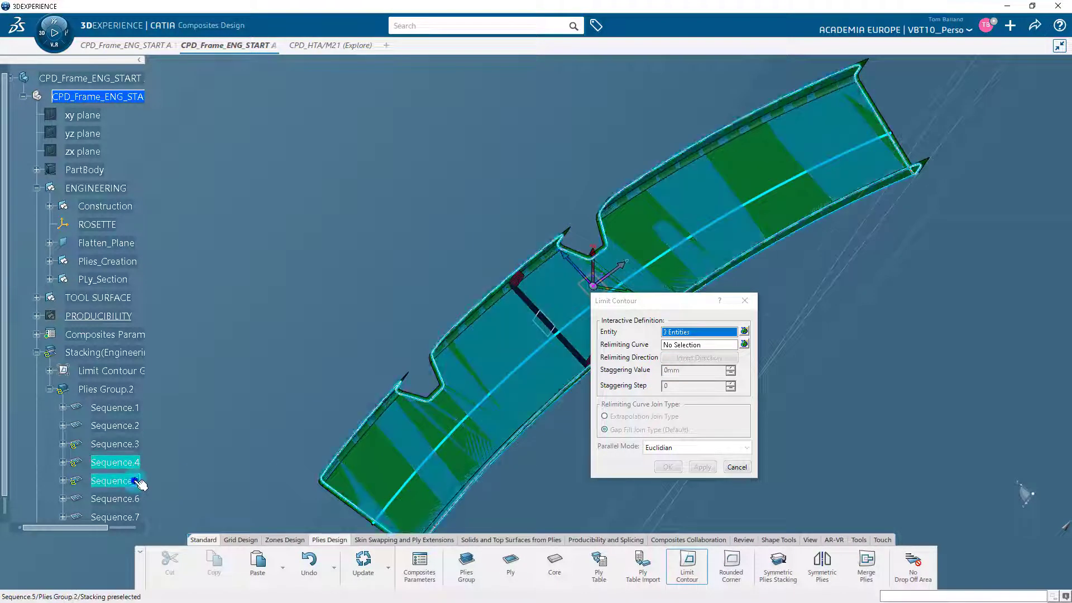
{"action": "left_click", "coordinate": [138, 499]}
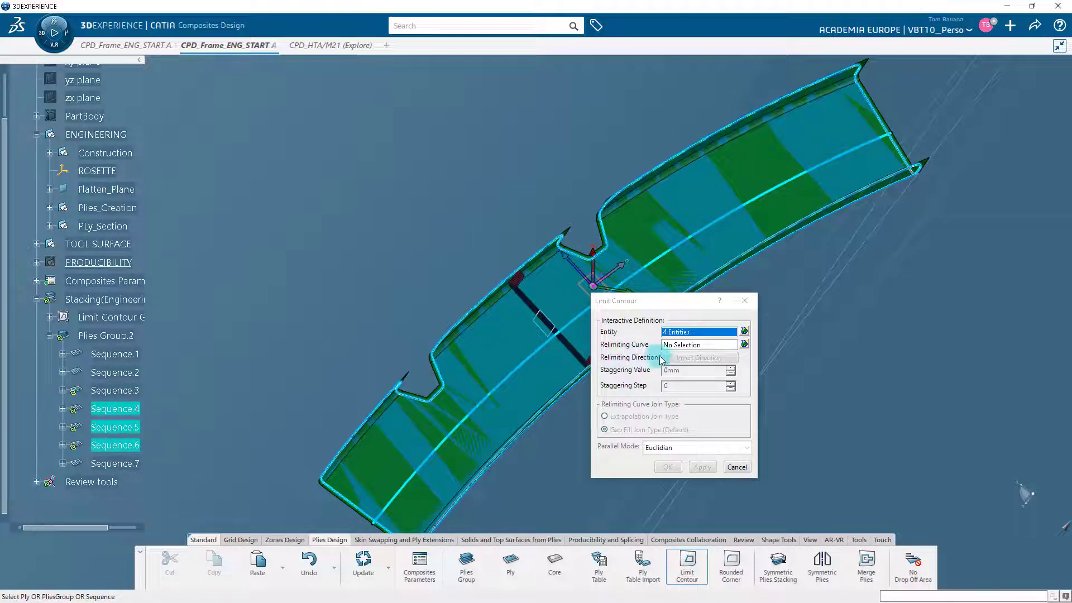
- Select Transition_Curve from the Plies_Creation geometrical set as the limit contour's relimiting curve
{"action": "left_click", "coordinate": [678, 344]}
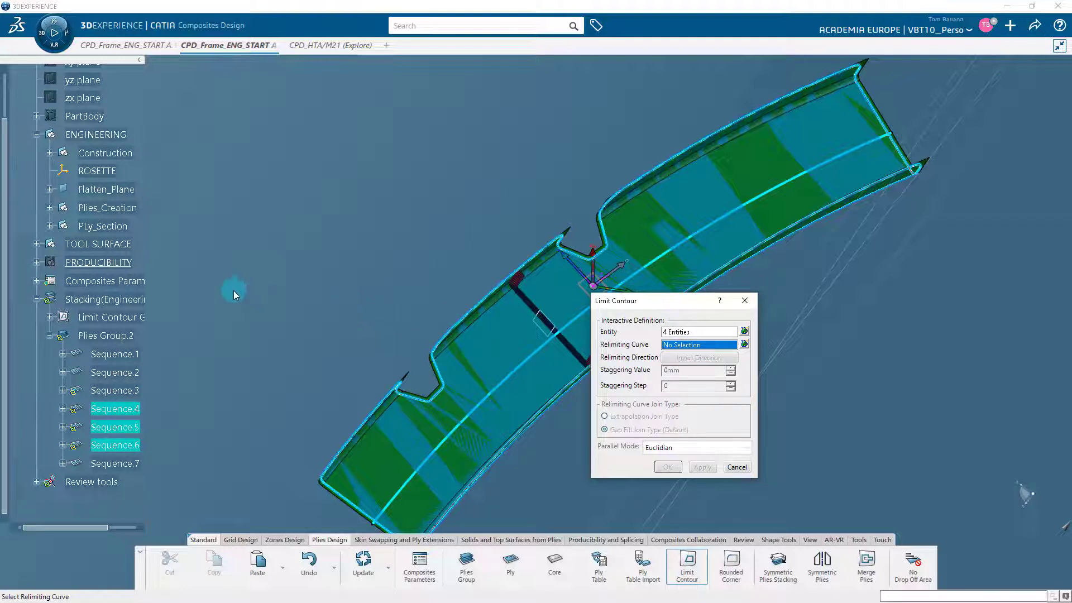
{"action": "left_click", "coordinate": [36, 245]}
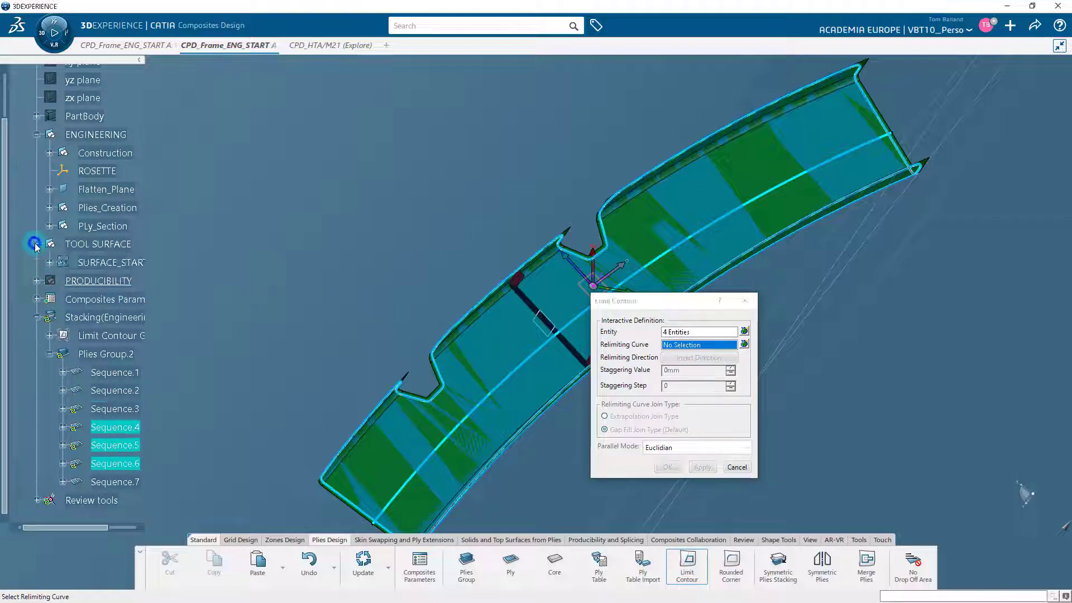
{"action": "left_click", "coordinate": [50, 263]}
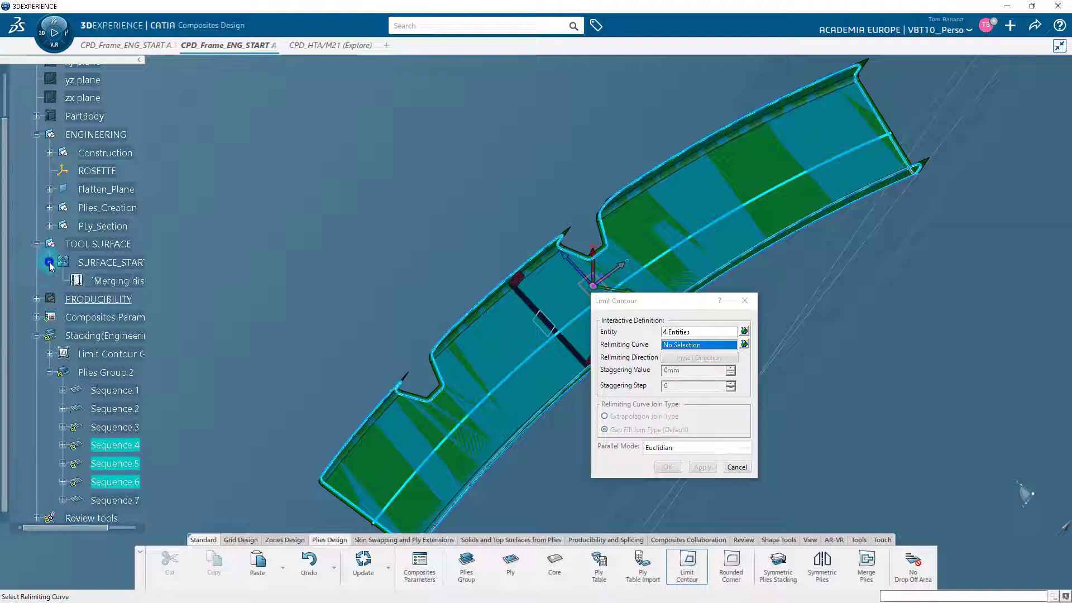
{"action": "left_click", "coordinate": [49, 263]}
{"action": "left_click", "coordinate": [36, 244]}
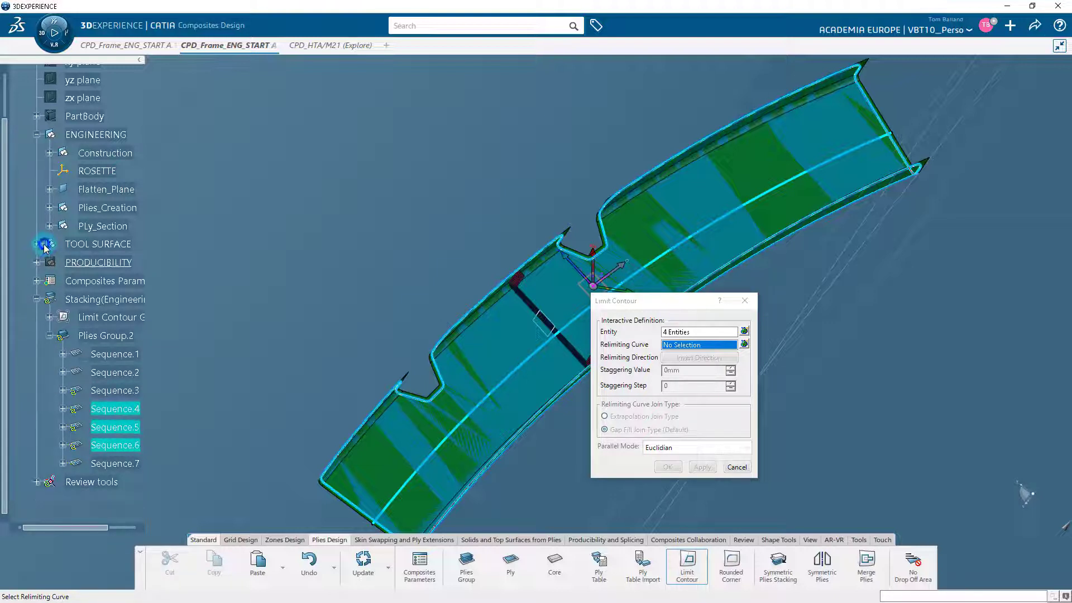
{"action": "left_click", "coordinate": [50, 226]}
{"action": "left_click", "coordinate": [49, 208]}
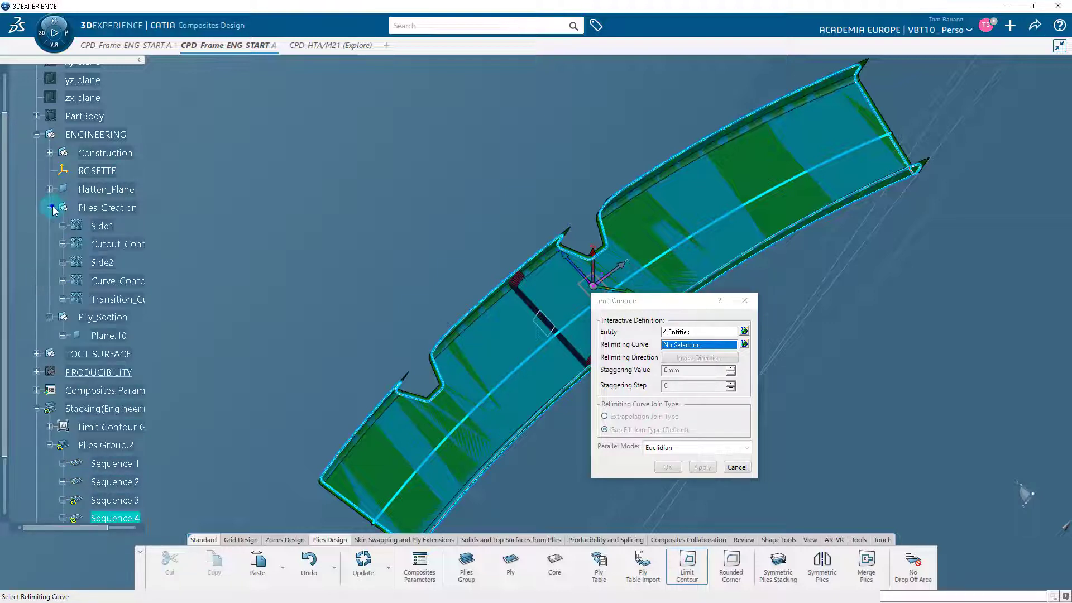
{"action": "left_click_drag", "start_coordinate": [92, 527], "coordinate": [117, 527]}
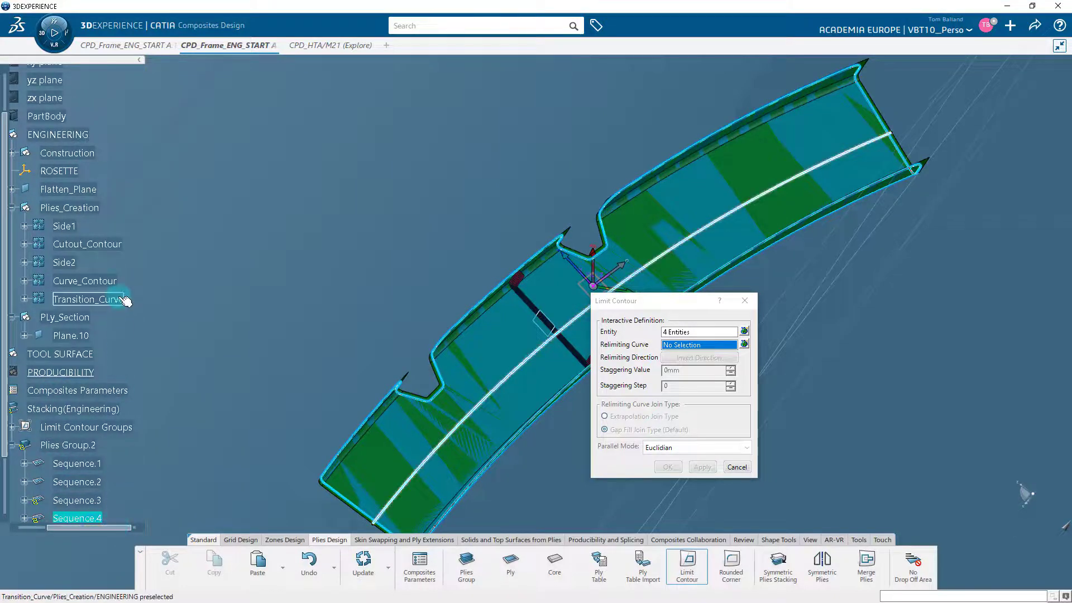
{"action": "left_click", "coordinate": [118, 300]}
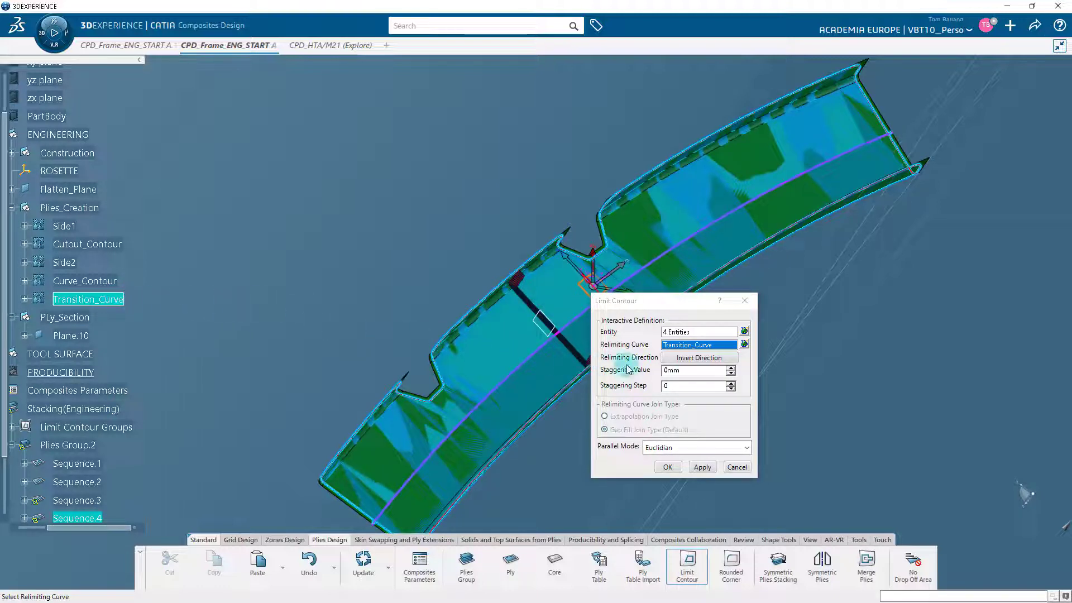
- Set the limit contour's staggering value to 3 mm, keep the Euclidian parallel mode, and apply the relimitation
{"action": "left_click", "coordinate": [677, 371]}
{"action": "double_click", "coordinate": [677, 372]}
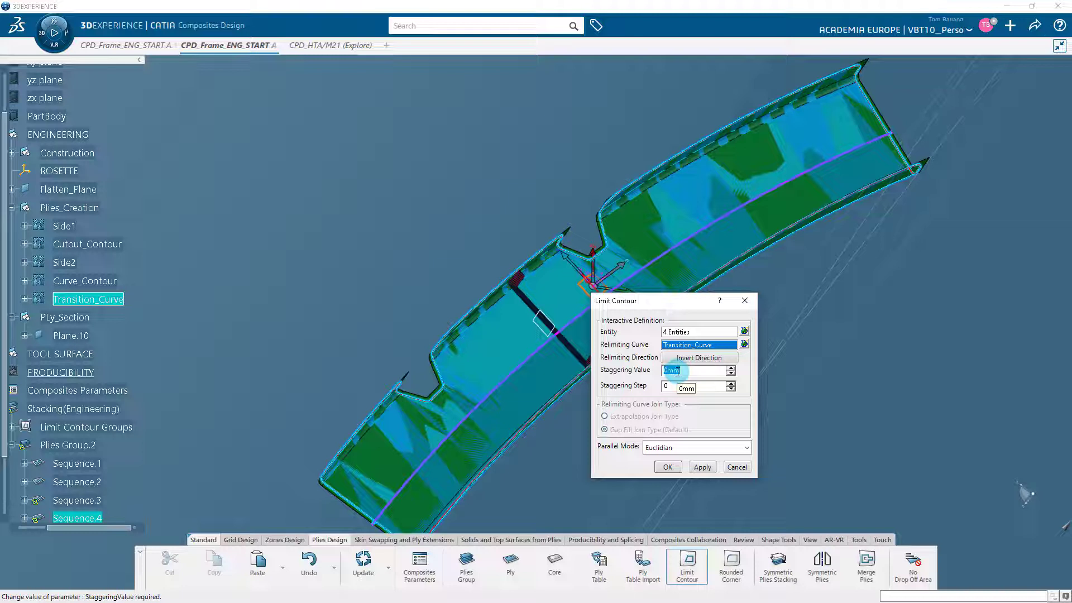
{"action": "type", "text": "3"}
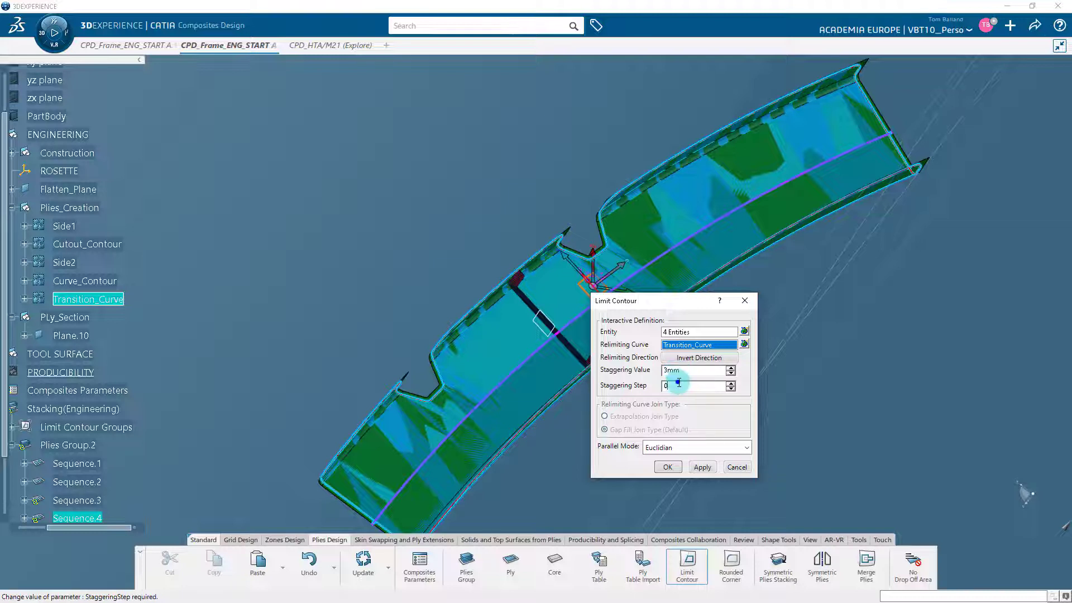
{"action": "left_click", "coordinate": [680, 413]}
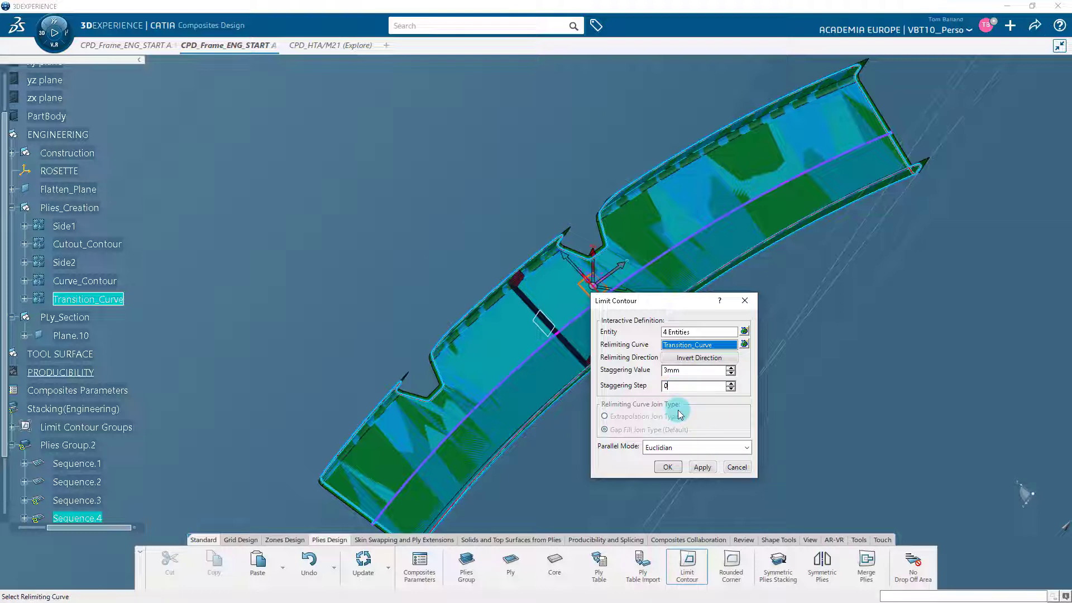
{"action": "left_click", "coordinate": [747, 447]}
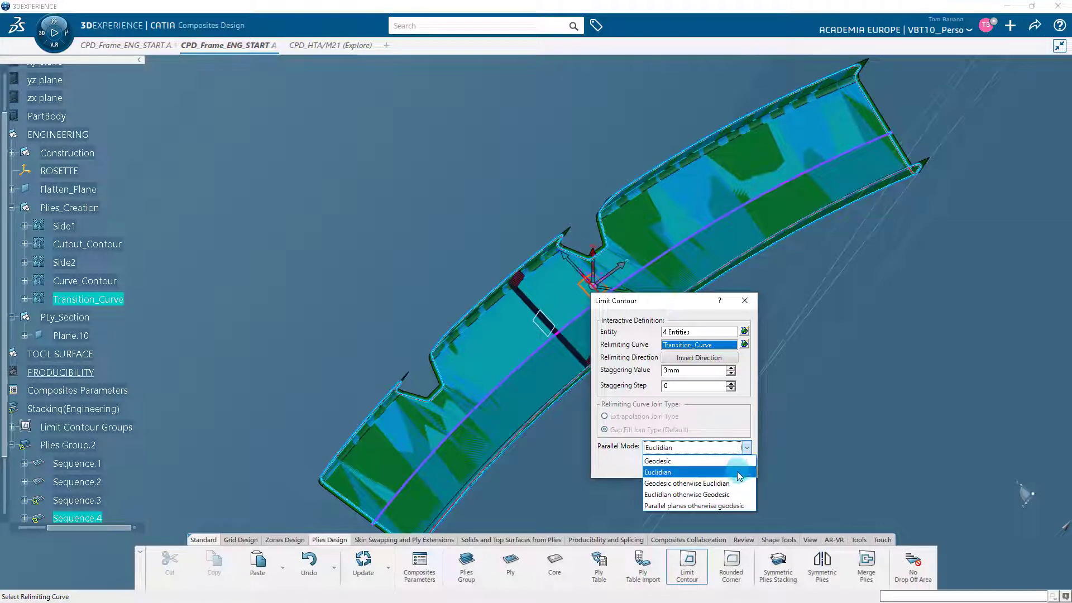
{"action": "left_click", "coordinate": [737, 472]}
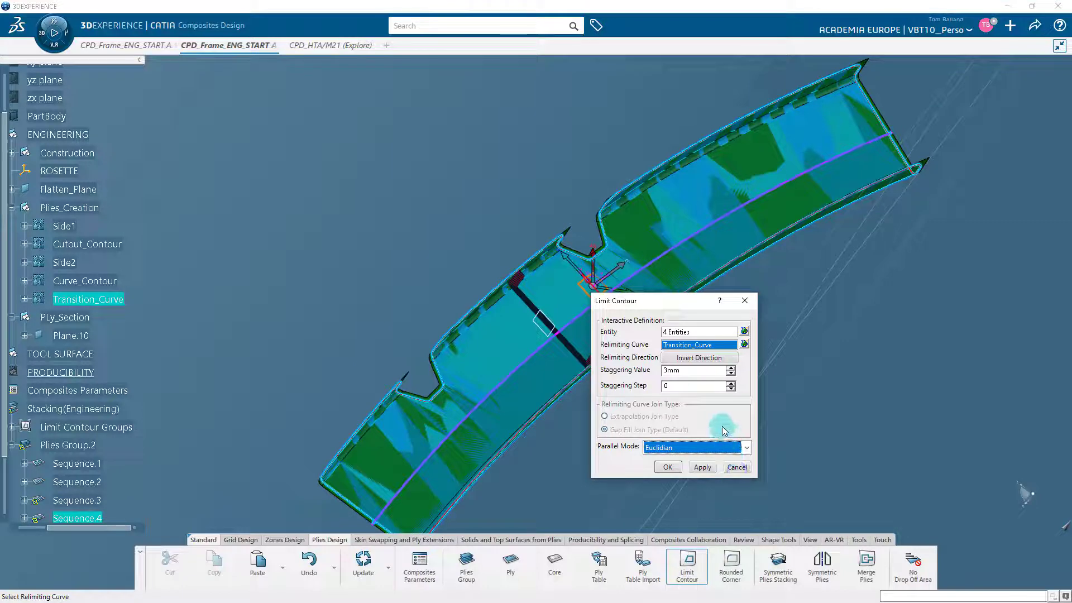
{"action": "left_click", "coordinate": [704, 467]}
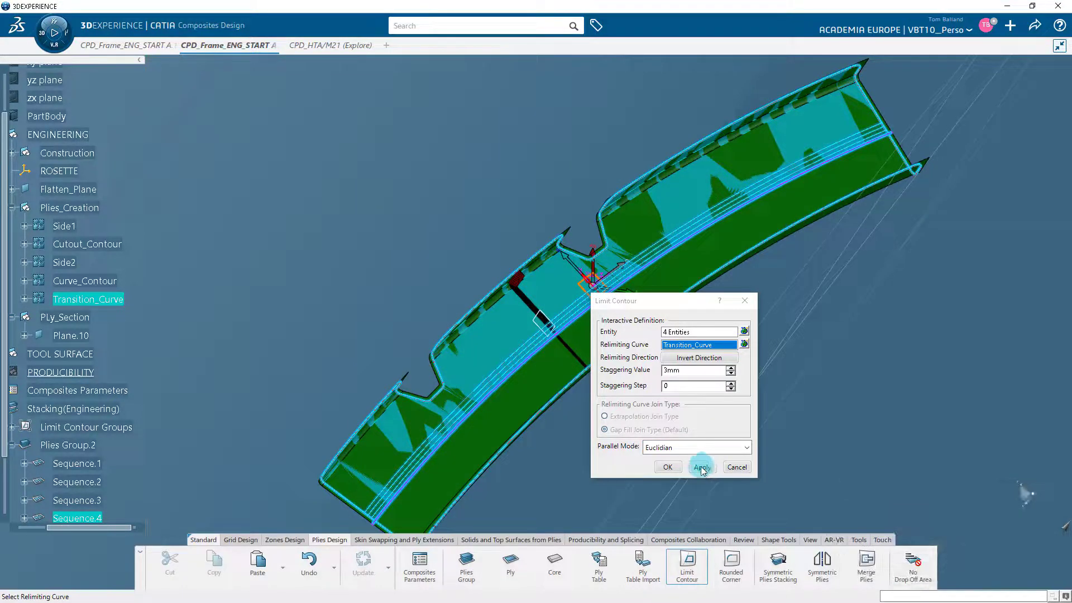
{"action": "left_click", "coordinate": [668, 467]}
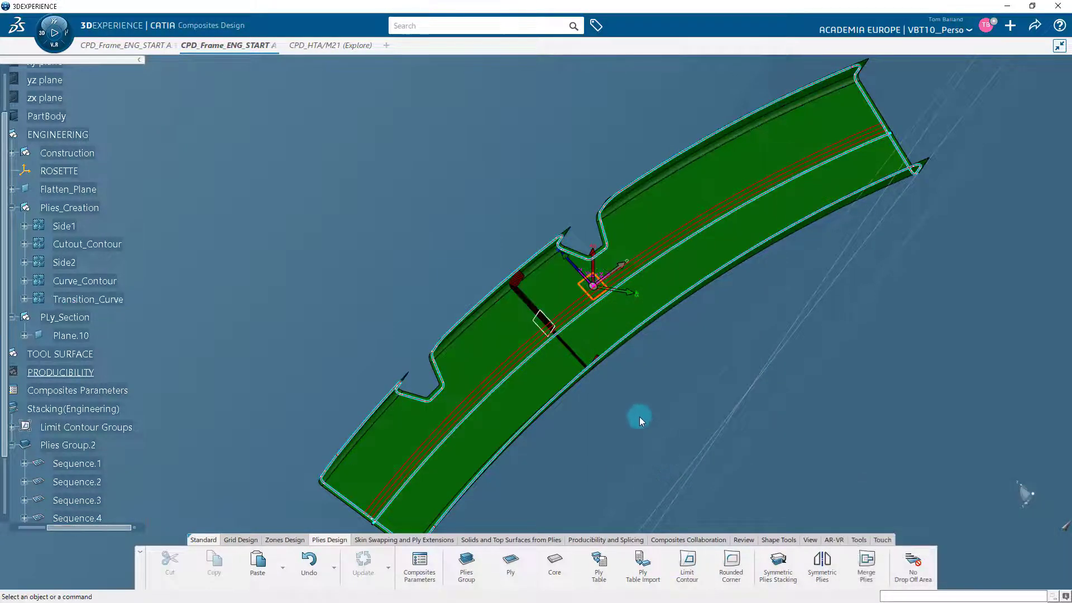
- Hide the ENGINEERING geometrical set to expose the staggered ply contours and the ply section on the frame
{"action": "middle_click_drag", "start_coordinate": [589, 422], "coordinate": [605, 265]}
{"action": "middle_click_drag", "start_coordinate": [731, 350], "coordinate": [702, 239]}
{"action": "middle_click_drag", "start_coordinate": [722, 246], "coordinate": [701, 394]}
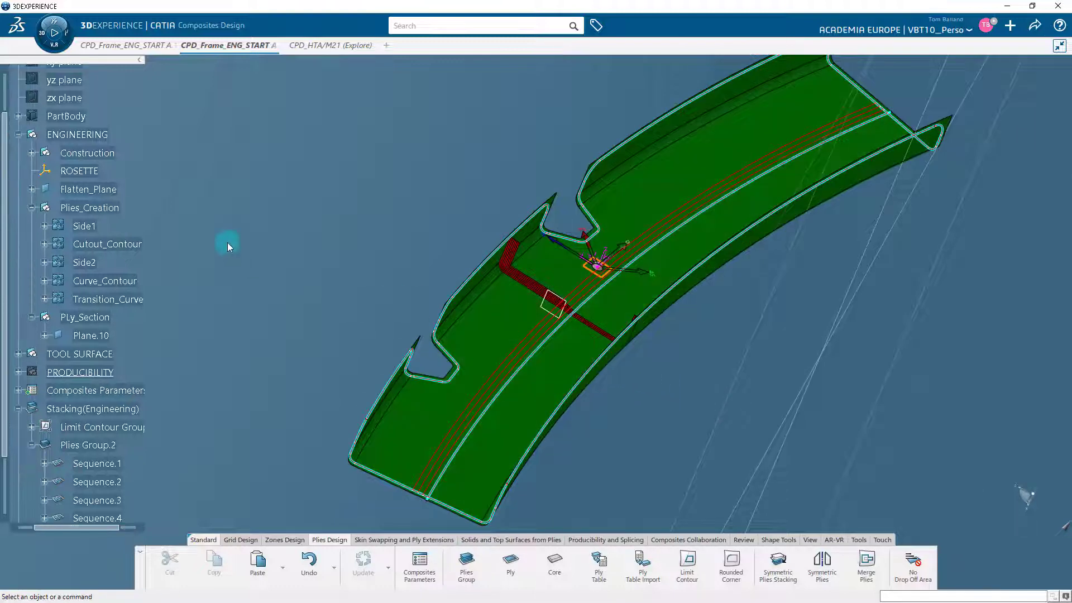
{"action": "left_click", "coordinate": [17, 135]}
{"action": "right_click", "coordinate": [66, 139]}
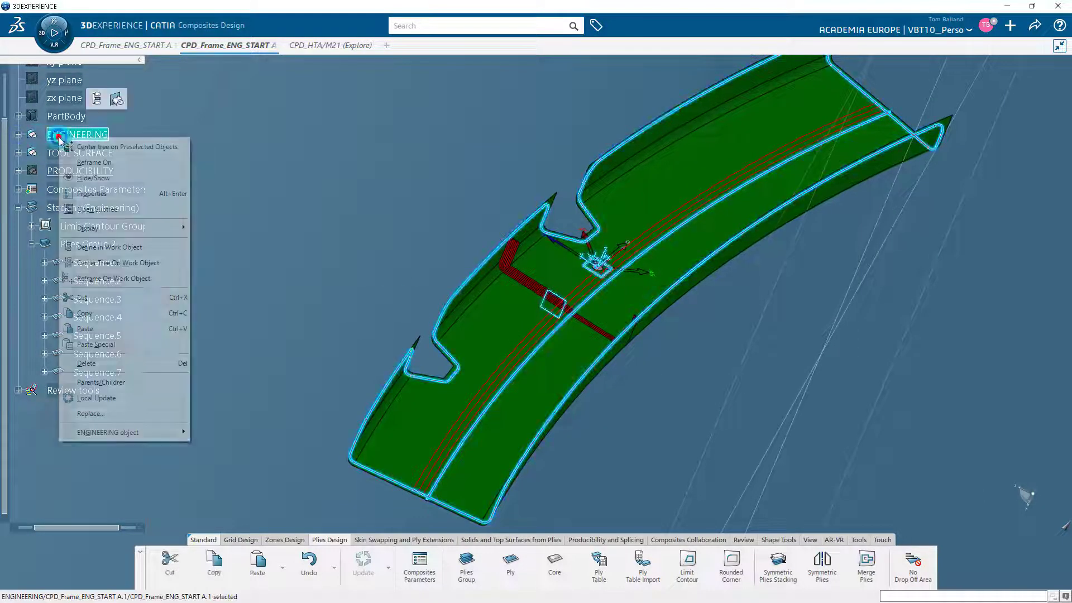
{"action": "left_click", "coordinate": [84, 176]}
{"action": "middle_click_drag", "start_coordinate": [440, 292], "coordinate": [584, 273]}
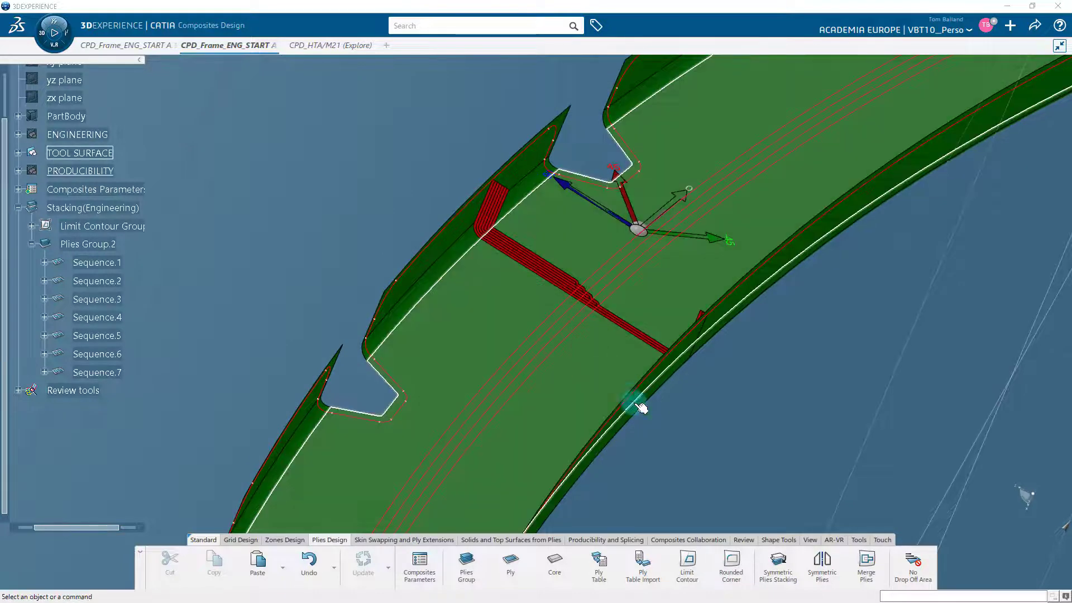
- Open Stacking Management for Stacking(Engineering) and dismiss the anti-aliasing notice
{"action": "left_click", "coordinate": [743, 540]}
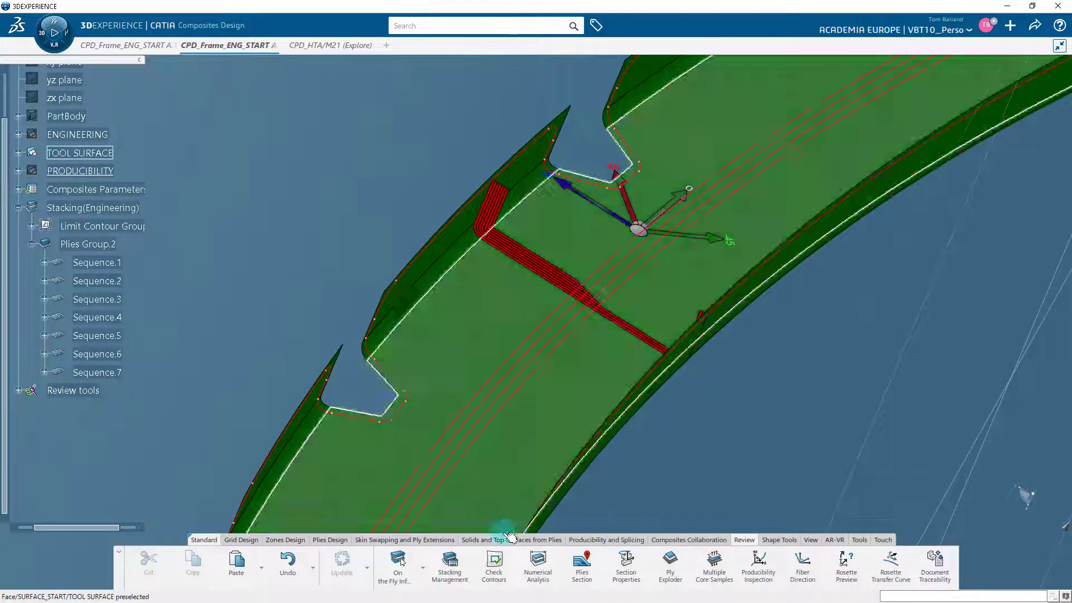
{"action": "left_click", "coordinate": [454, 566]}
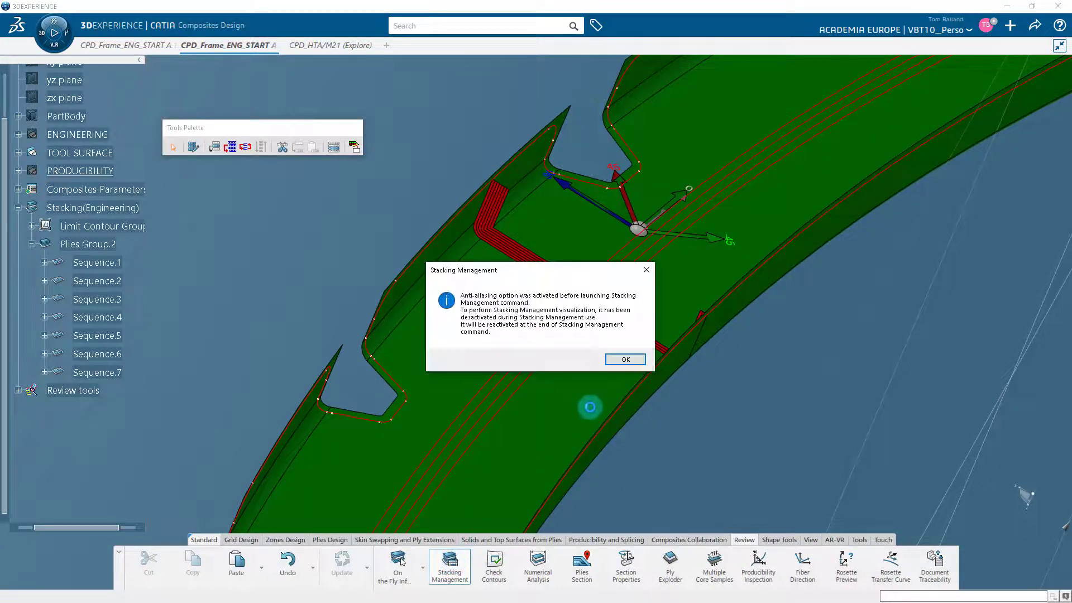
{"action": "left_click", "coordinate": [622, 360]}
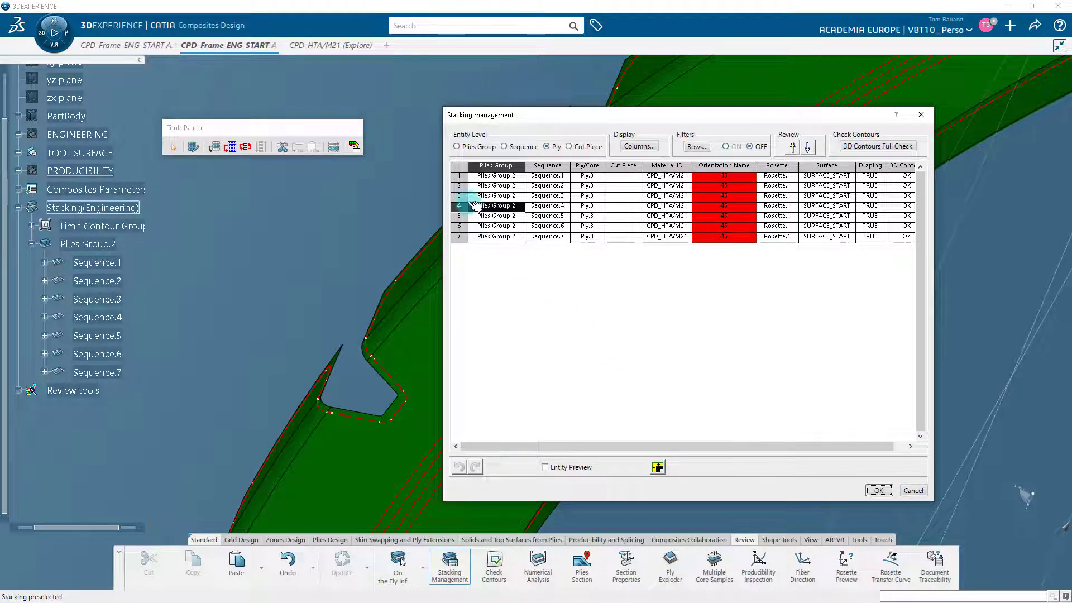
{"action": "left_click", "coordinate": [461, 186]}
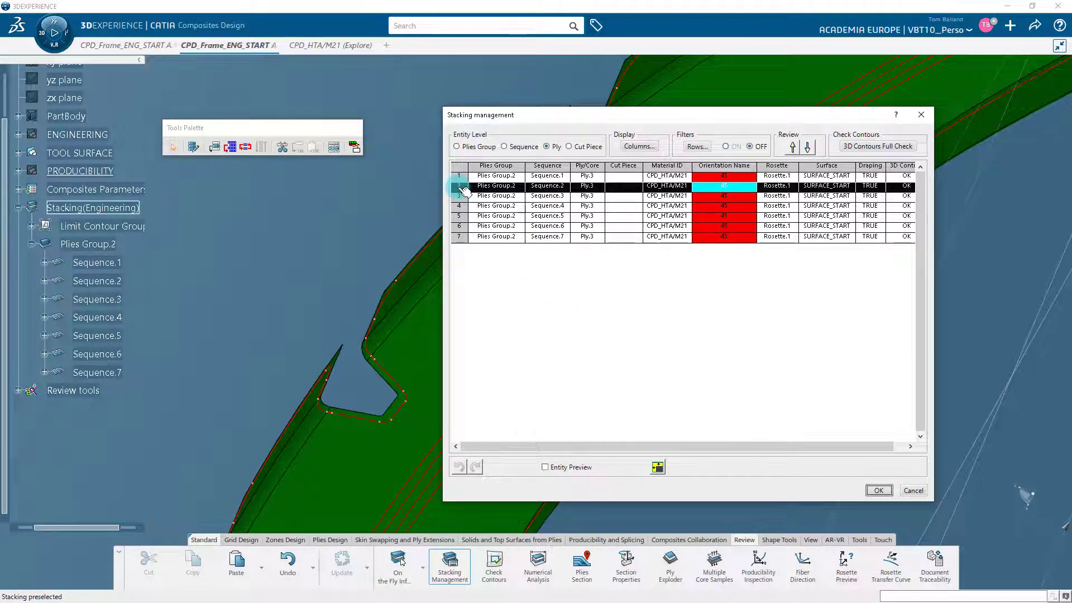
{"action": "left_click", "coordinate": [495, 166]}
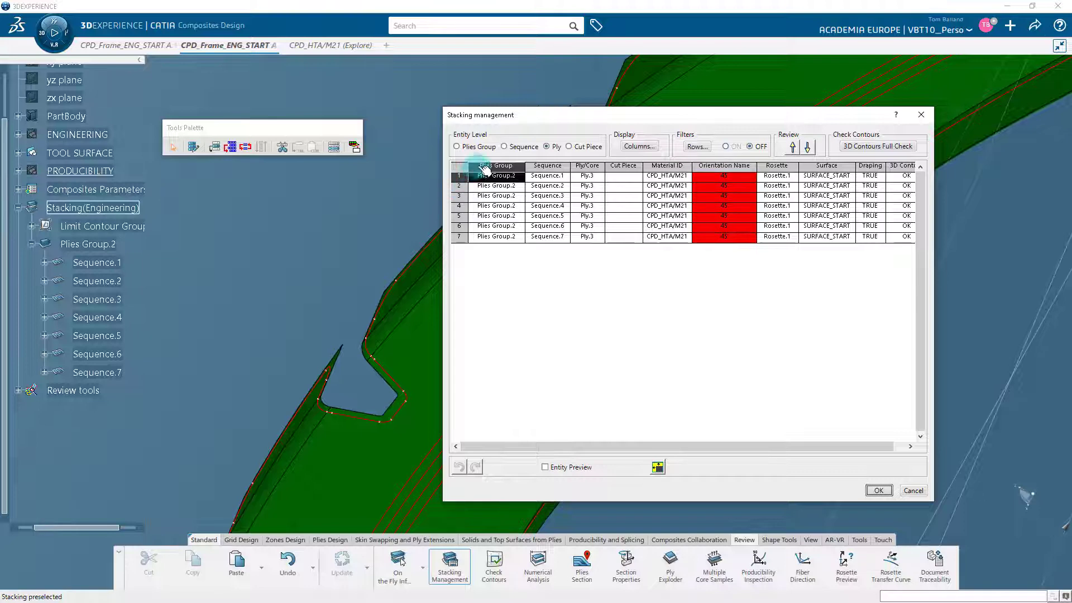
- Switch the stacking table to sequence level and set the orientation of Sequence.2, Sequence.4 and Sequence.6 to 90
{"action": "left_click", "coordinate": [505, 147]}
{"action": "left_click", "coordinate": [459, 185]}
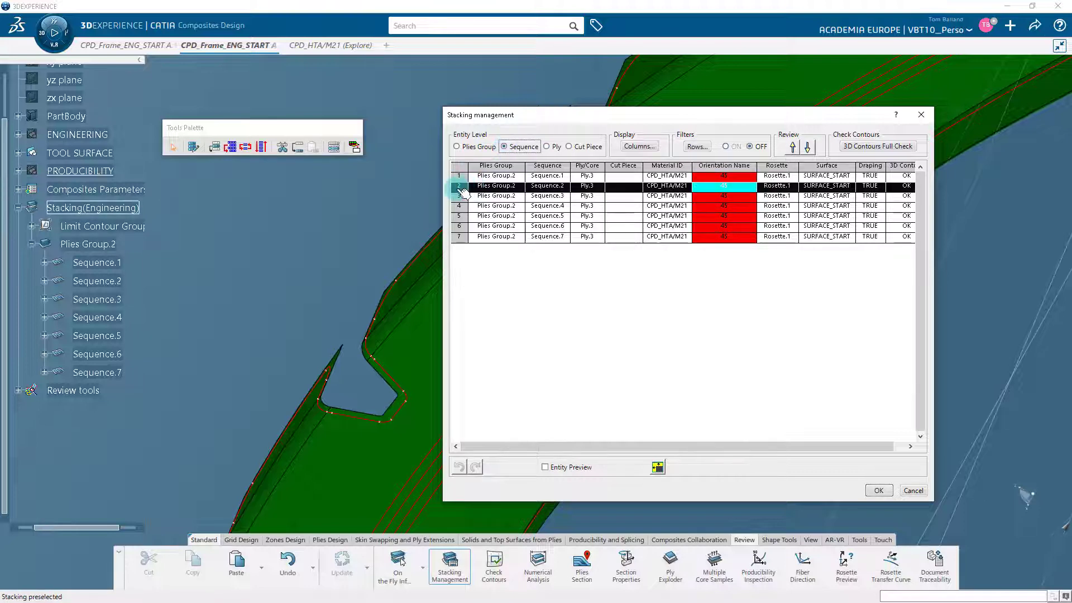
{"action": "left_click", "coordinate": [459, 206]}
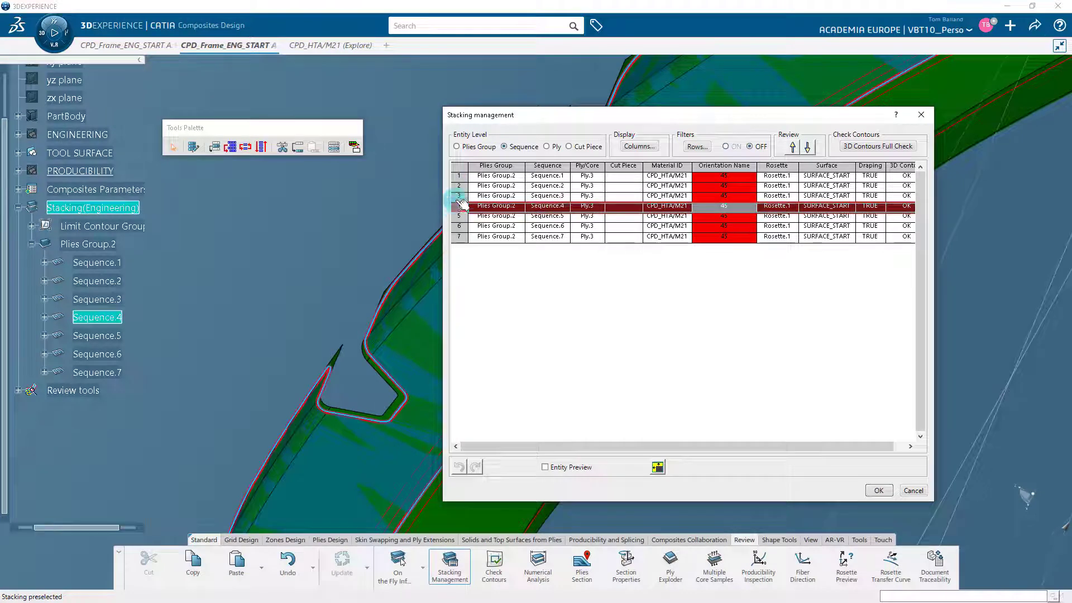
{"action": "left_click", "coordinate": [459, 186]}
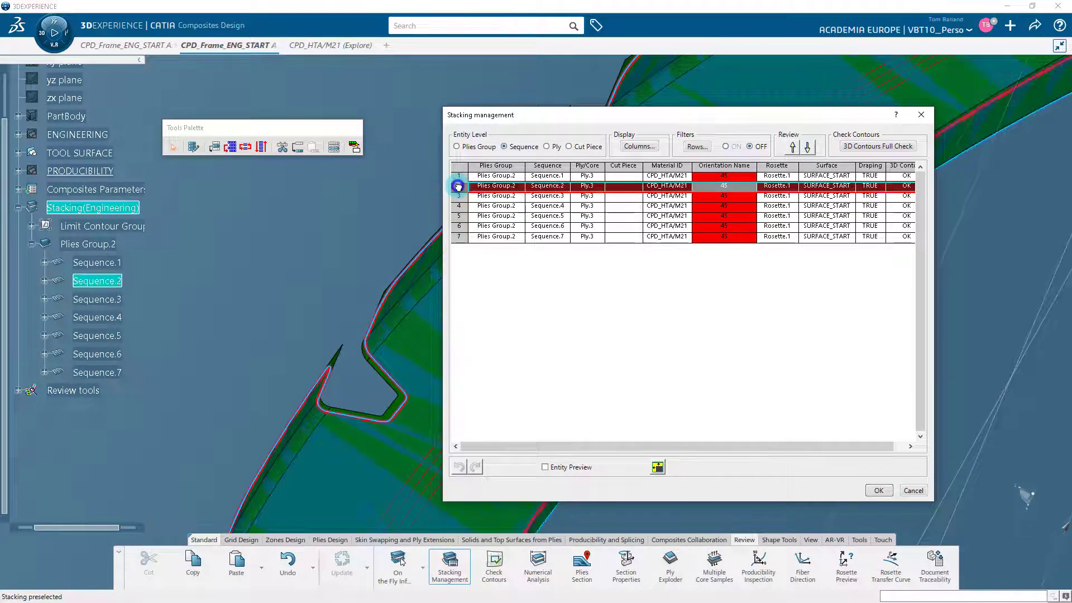
{"action": "left_click", "coordinate": [459, 206], "text": "ctrl"}
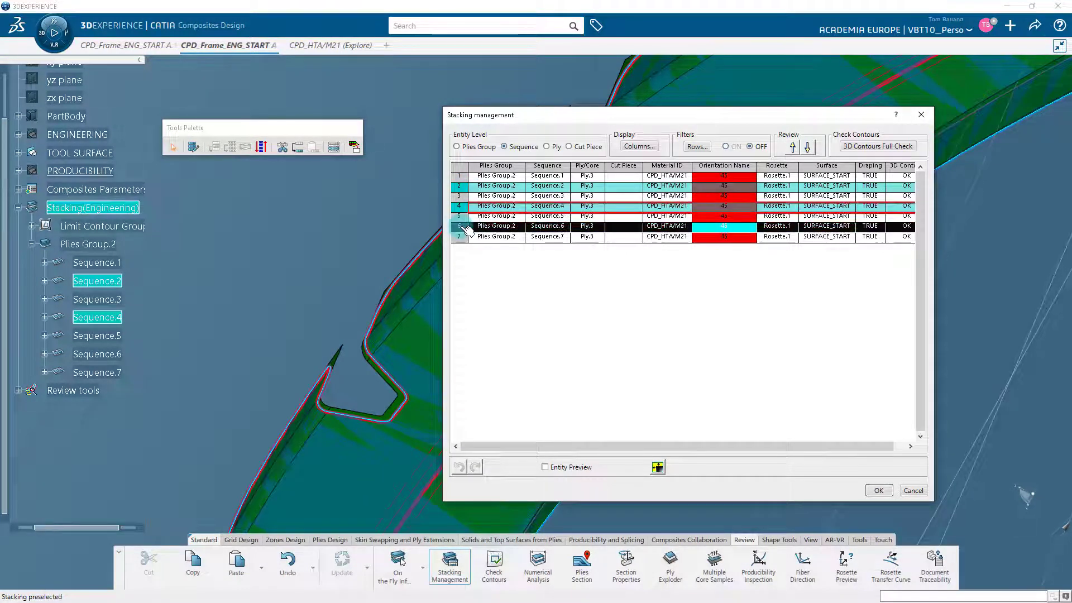
{"action": "left_click", "coordinate": [461, 226], "text": "ctrl"}
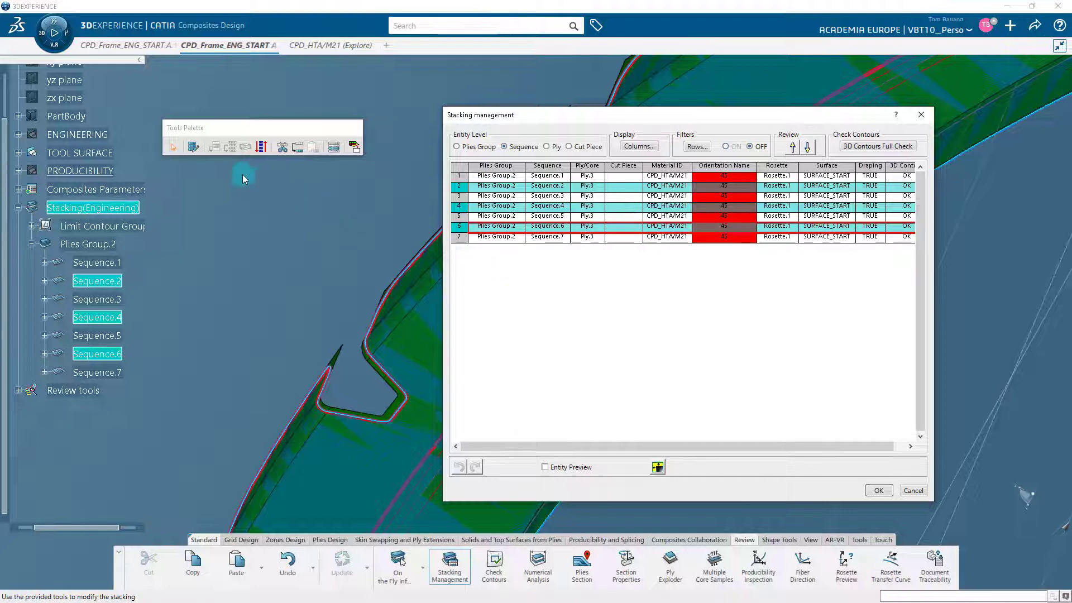
{"action": "left_click", "coordinate": [193, 147]}
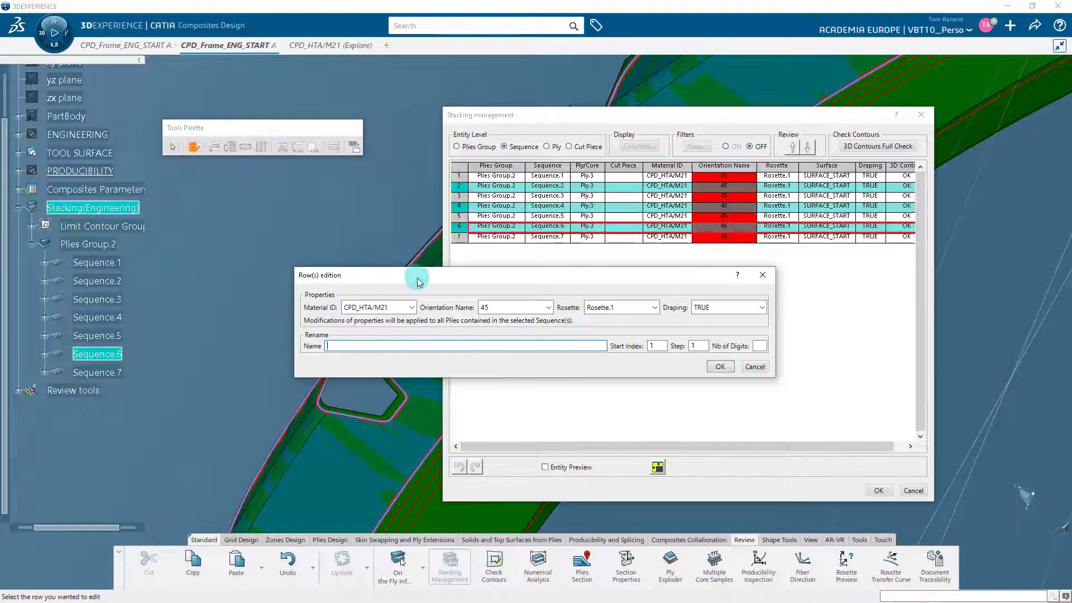
{"action": "left_click", "coordinate": [485, 307]}
{"action": "left_click", "coordinate": [501, 364]}
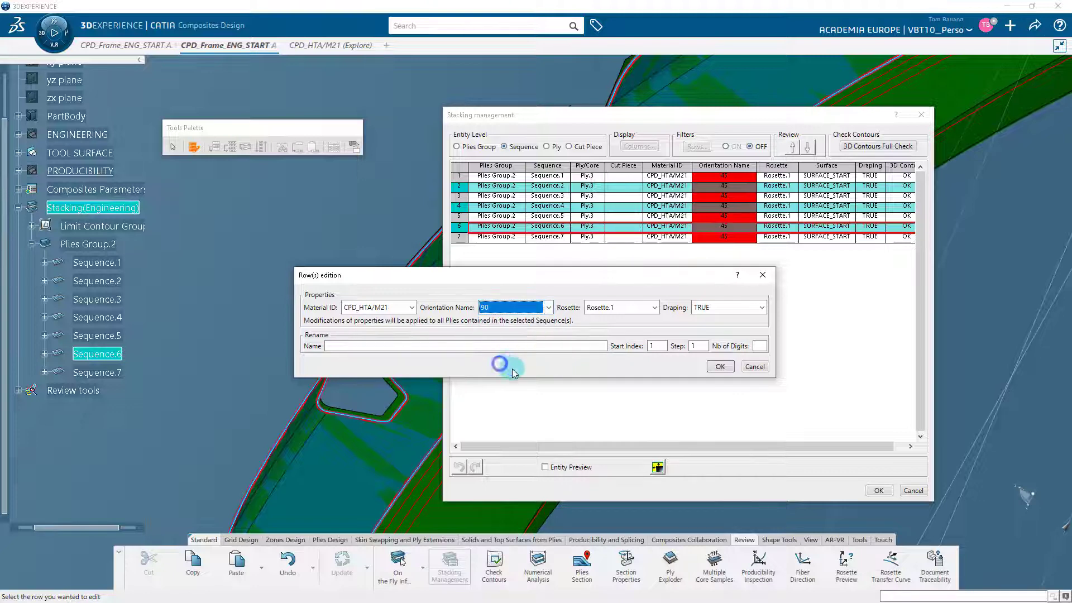
{"action": "left_click", "coordinate": [720, 368]}
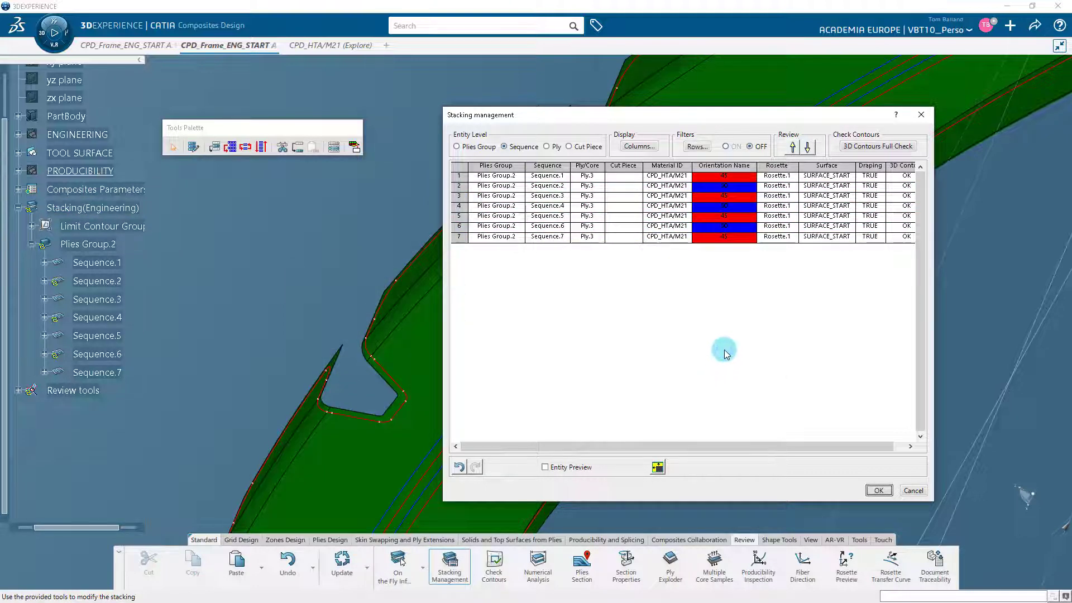
{"action": "left_click_drag", "start_coordinate": [738, 227], "coordinate": [744, 211]}
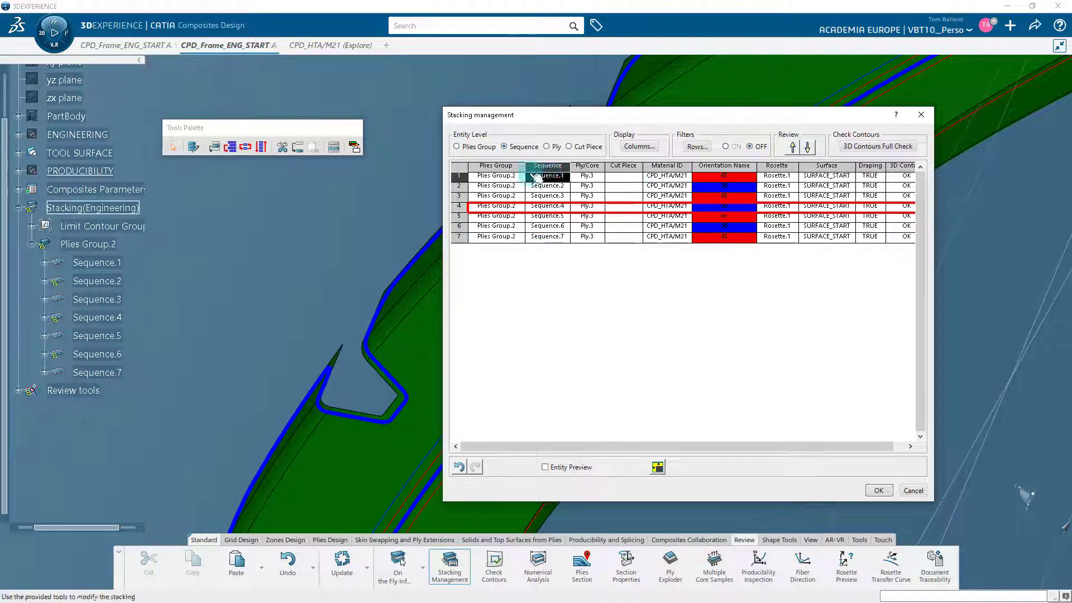
- Rename all seven sequences together with the base name SEQ, start index 1 and step 1
{"action": "left_click", "coordinate": [459, 186]}
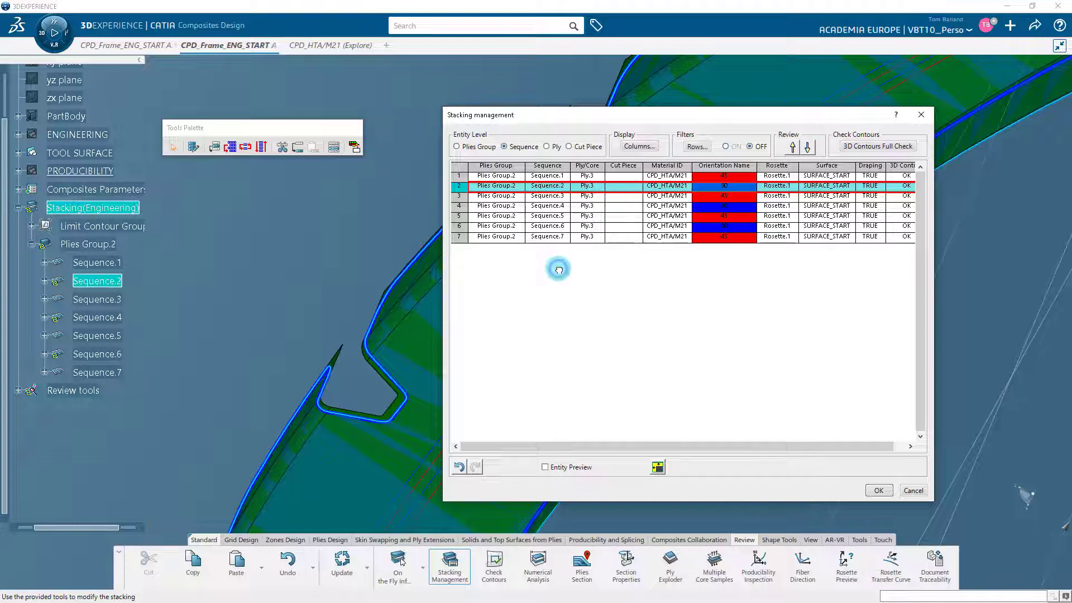
{"action": "left_click", "coordinate": [495, 165]}
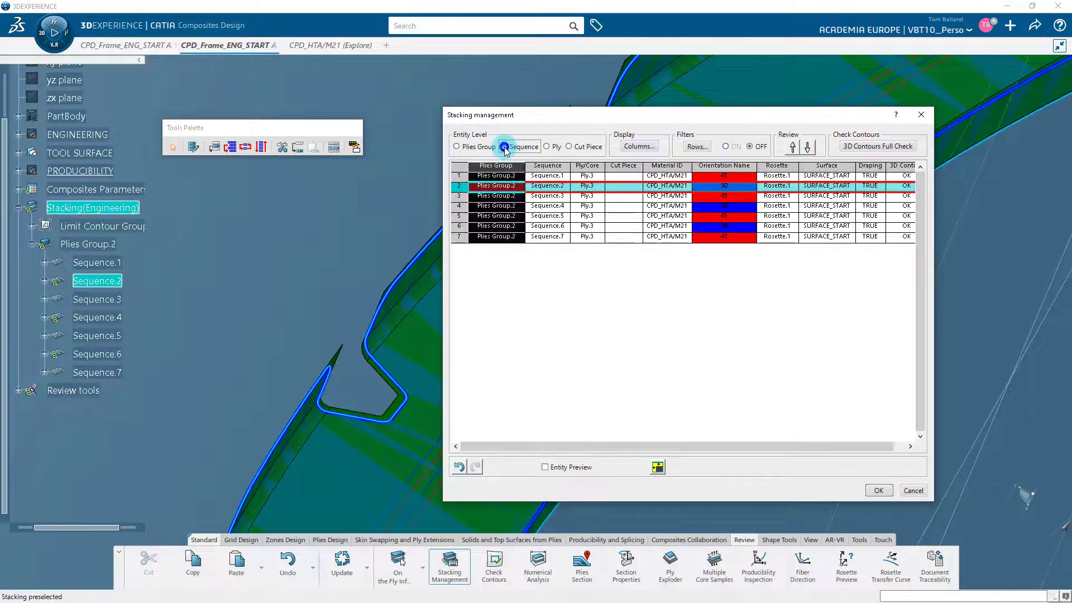
{"action": "left_click", "coordinate": [461, 167]}
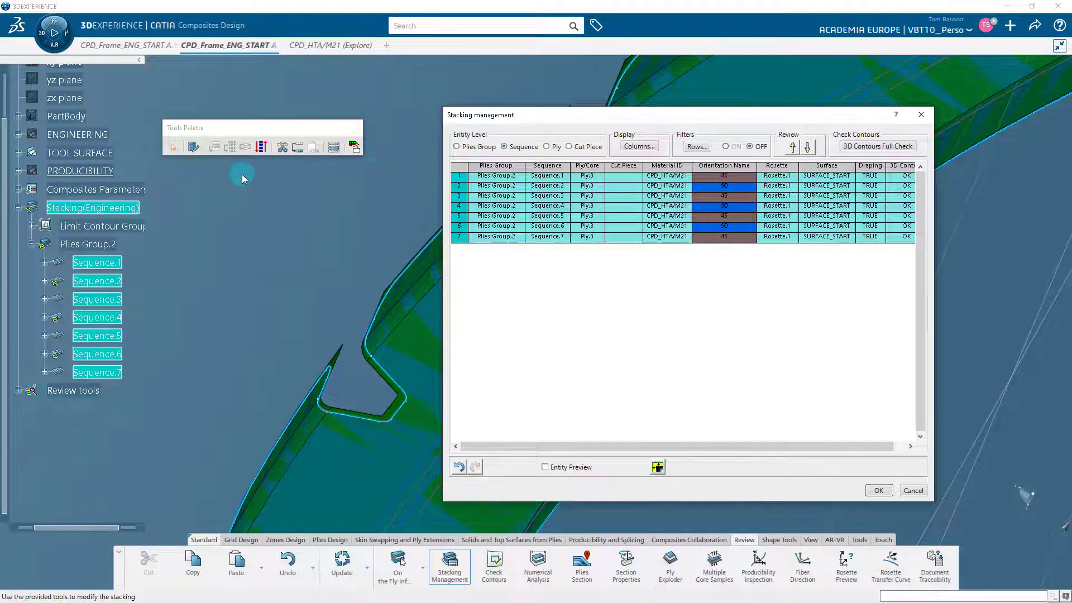
{"action": "left_click", "coordinate": [194, 149]}
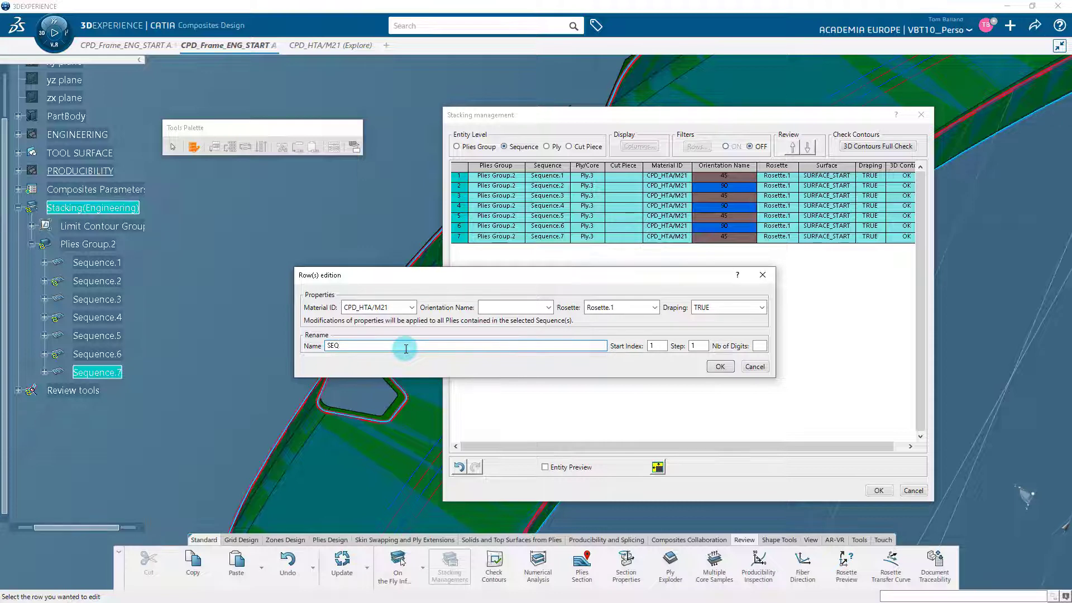
{"action": "type", "text": "SEQ"}
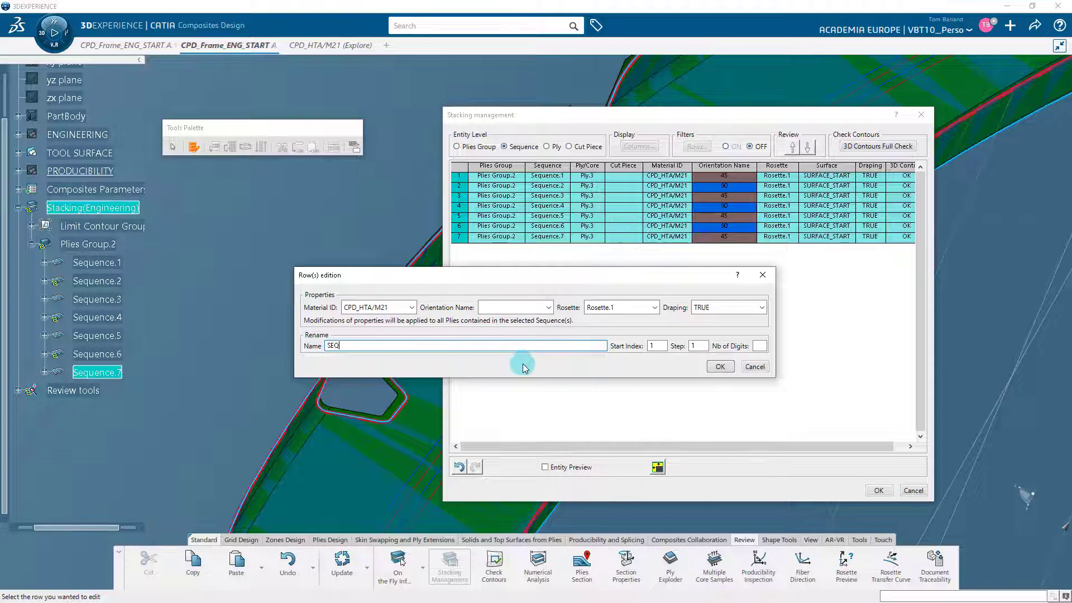
{"action": "left_click", "coordinate": [720, 366]}
{"action": "left_click", "coordinate": [547, 185]}
{"action": "left_click", "coordinate": [561, 206]}
{"action": "left_click", "coordinate": [563, 216]}
{"action": "left_click", "coordinate": [564, 226]}
{"action": "left_click", "coordinate": [564, 237]}
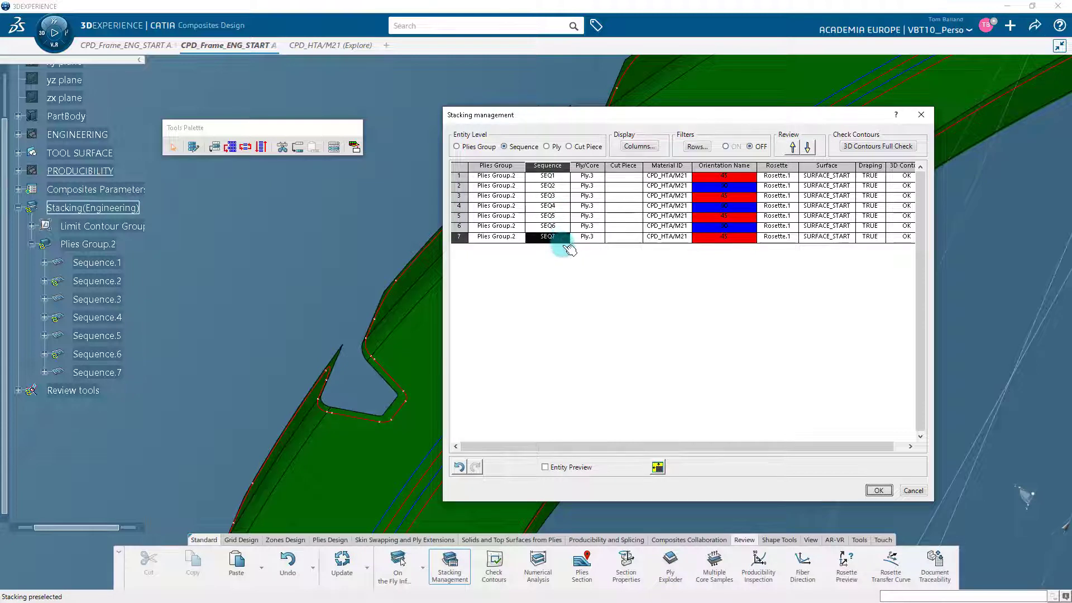
{"action": "left_click", "coordinate": [548, 163]}
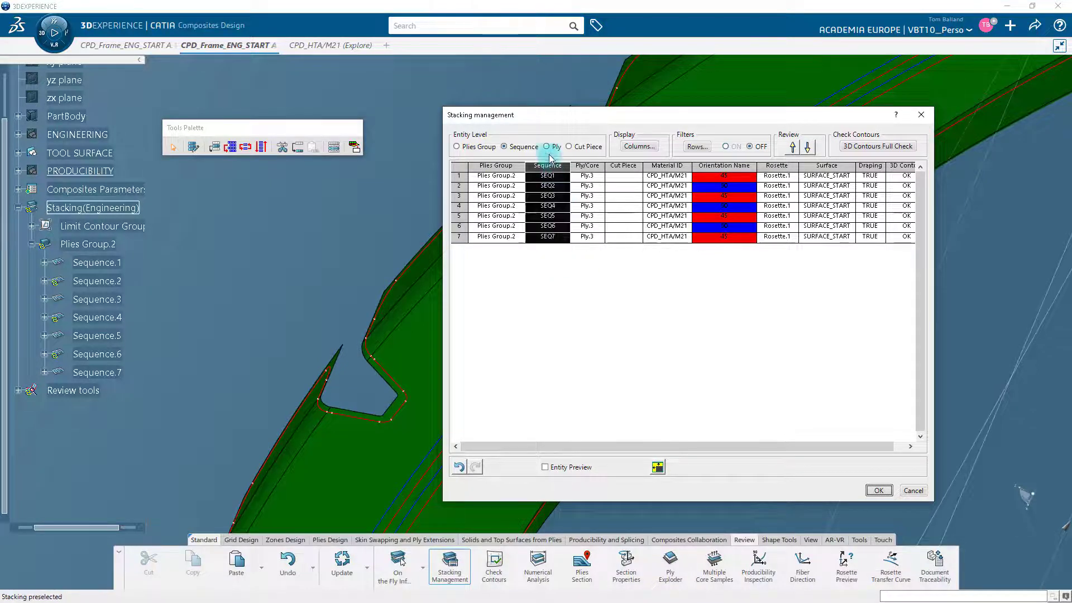
- Rename all plies at ply level with the base name PLY, start index 1, and validate the stacking changes
{"action": "left_click", "coordinate": [547, 147]}
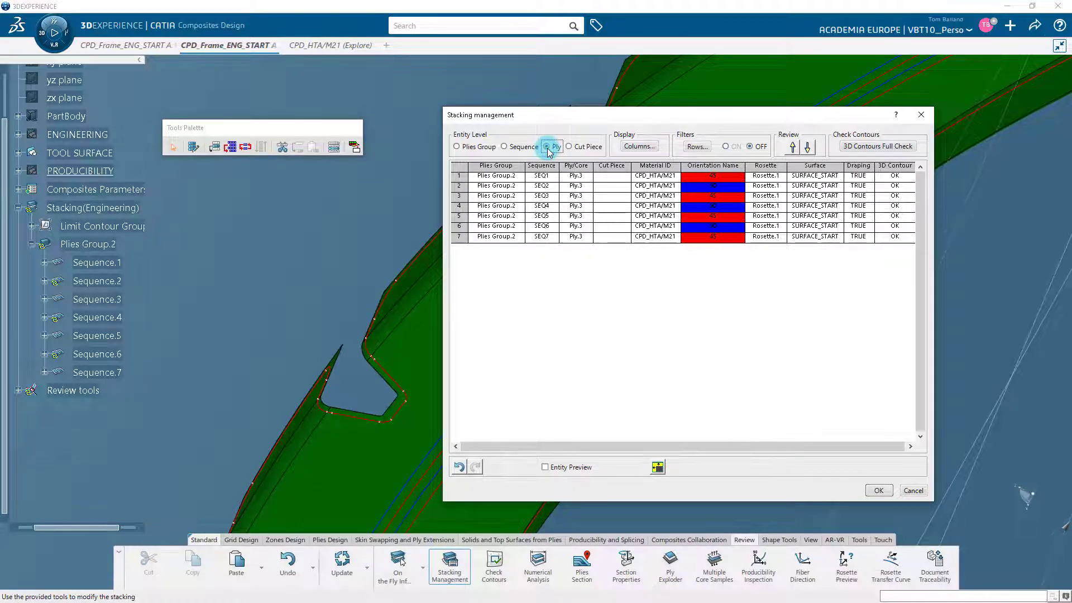
{"action": "left_click", "coordinate": [496, 165]}
{"action": "left_click", "coordinate": [458, 166]}
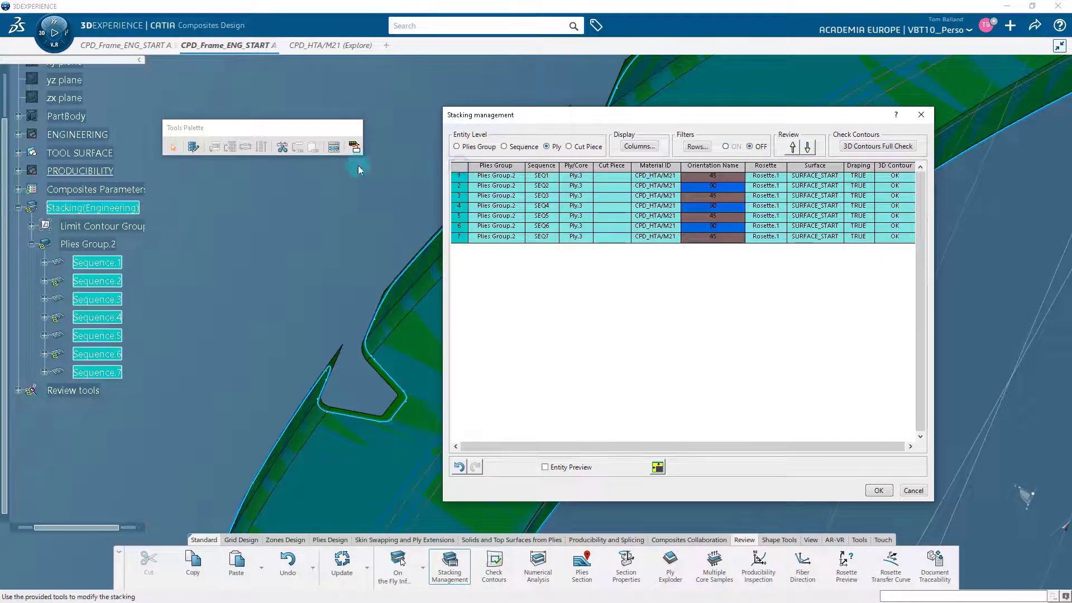
{"action": "left_click", "coordinate": [194, 146]}
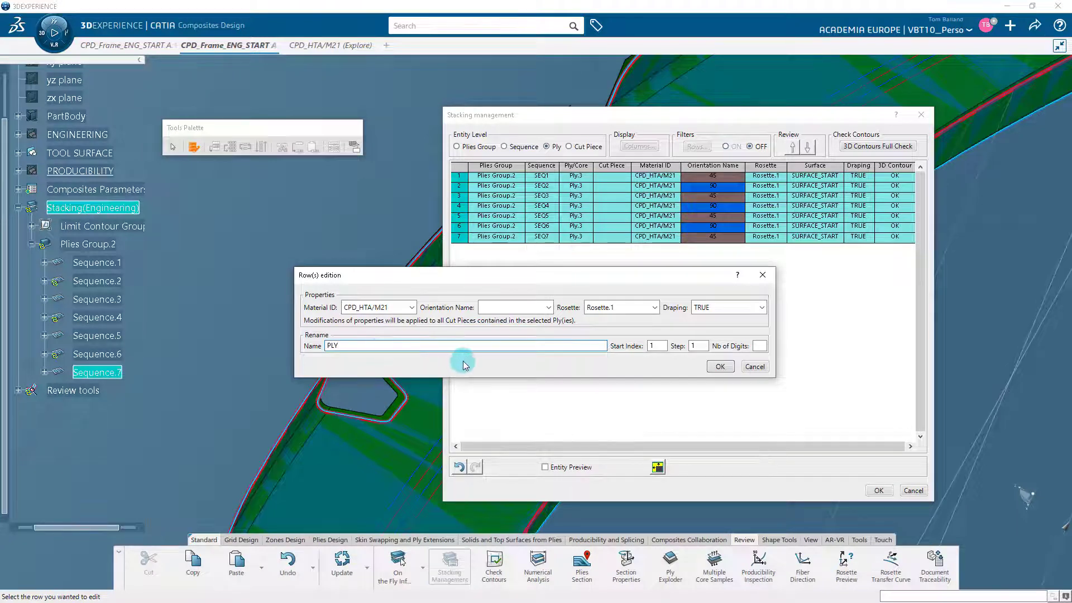
{"action": "left_click", "coordinate": [718, 366]}
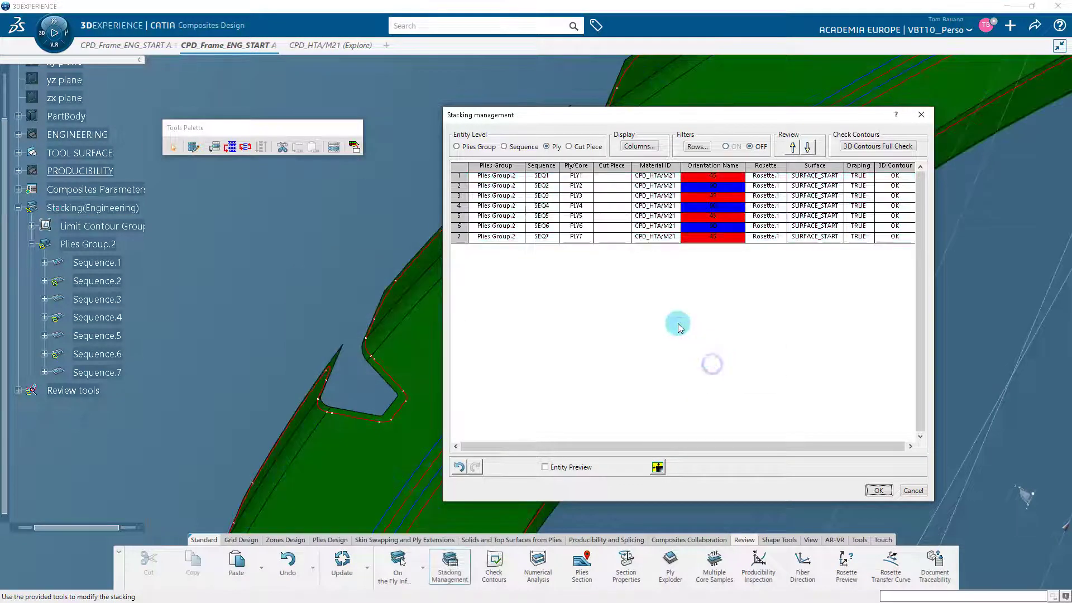
{"action": "left_click", "coordinate": [582, 188]}
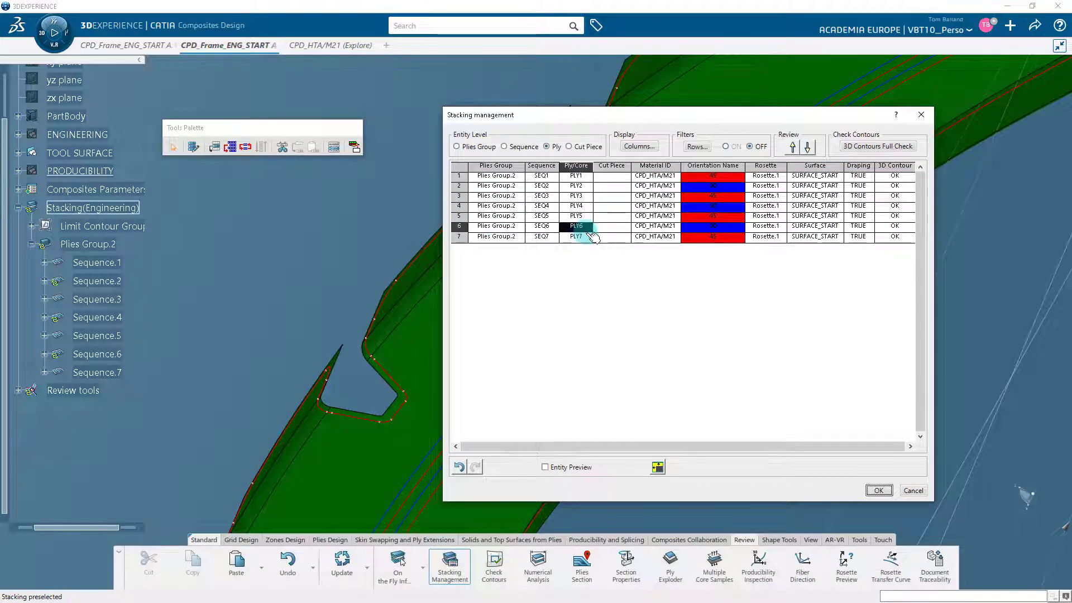
{"action": "left_click", "coordinate": [594, 260]}
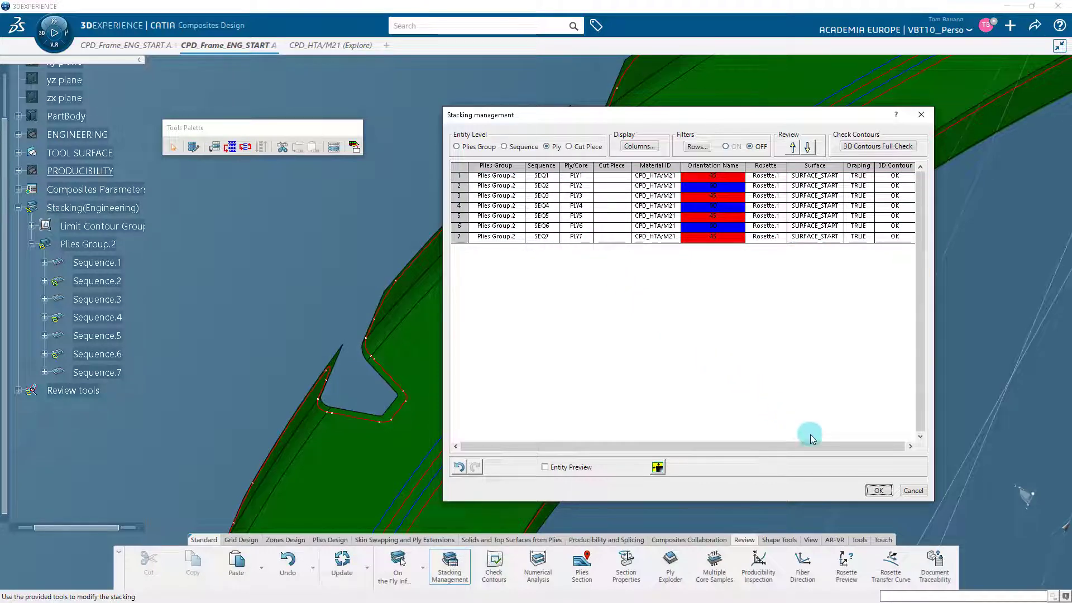
{"action": "left_click", "coordinate": [878, 492]}
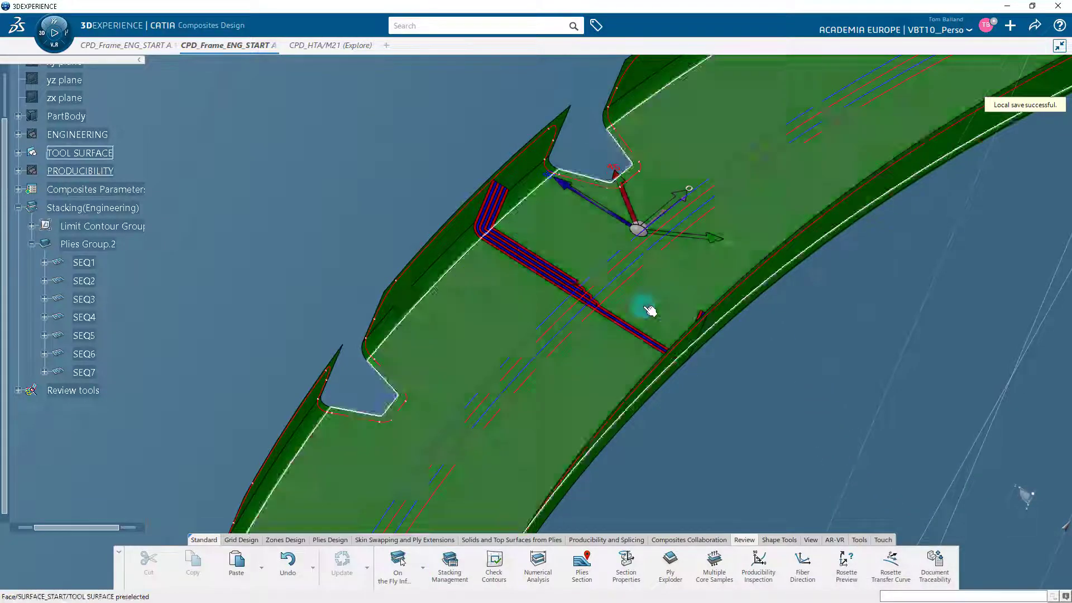
- Examine the ply section's staggered drop-offs, the ply inside SEQ1, and the contours of SEQ6 and SEQ5
{"action": "scroll", "coordinate": [568, 263], "scroll_direction": "up", "scroll_amount": 10}
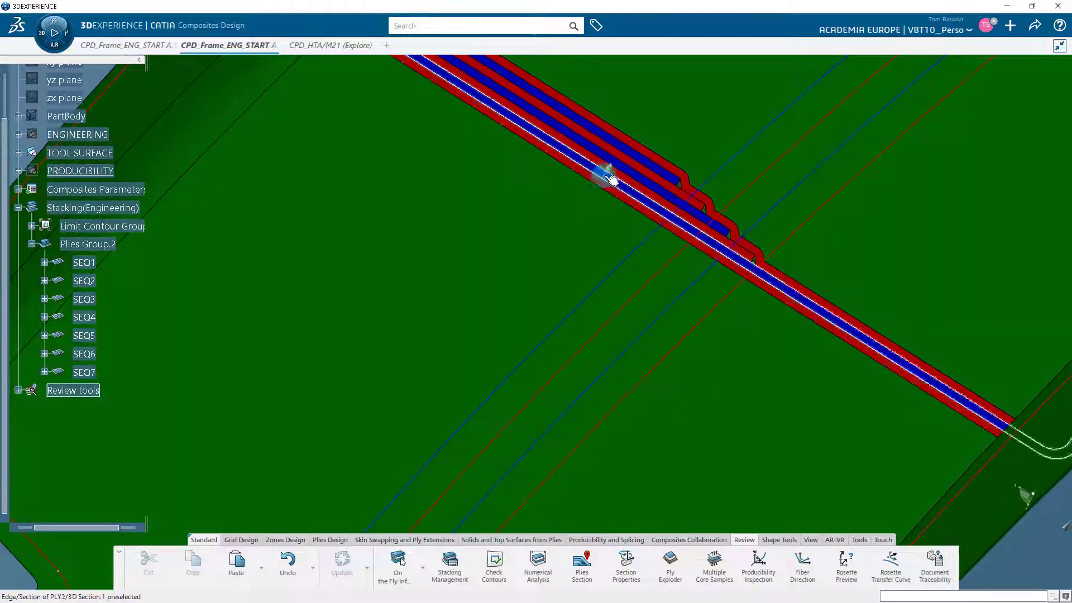
{"action": "middle_click_drag", "start_coordinate": [617, 162], "coordinate": [564, 313]}
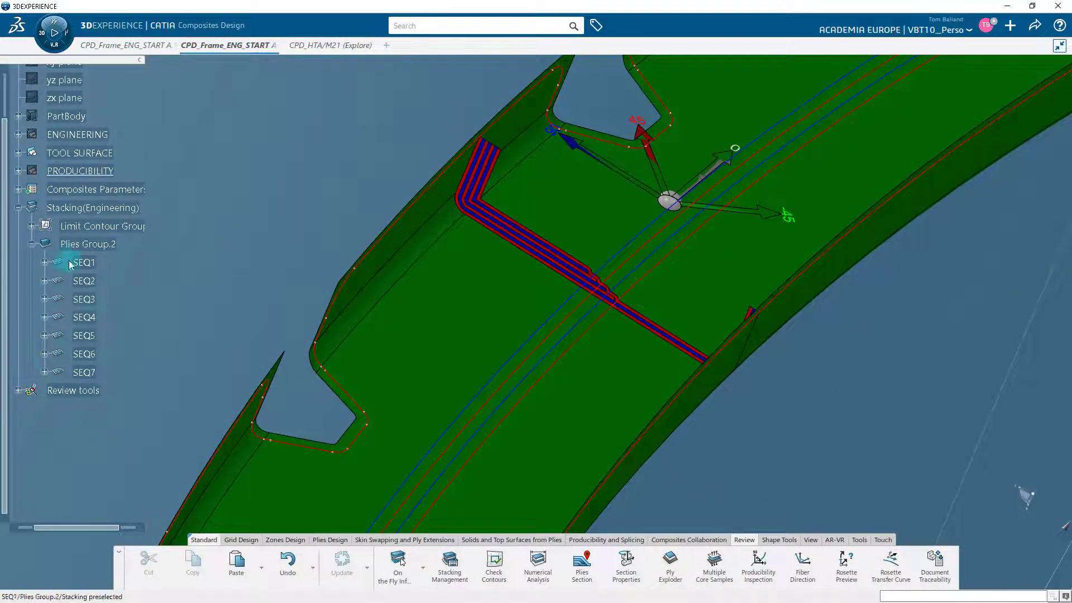
{"action": "left_click", "coordinate": [45, 263]}
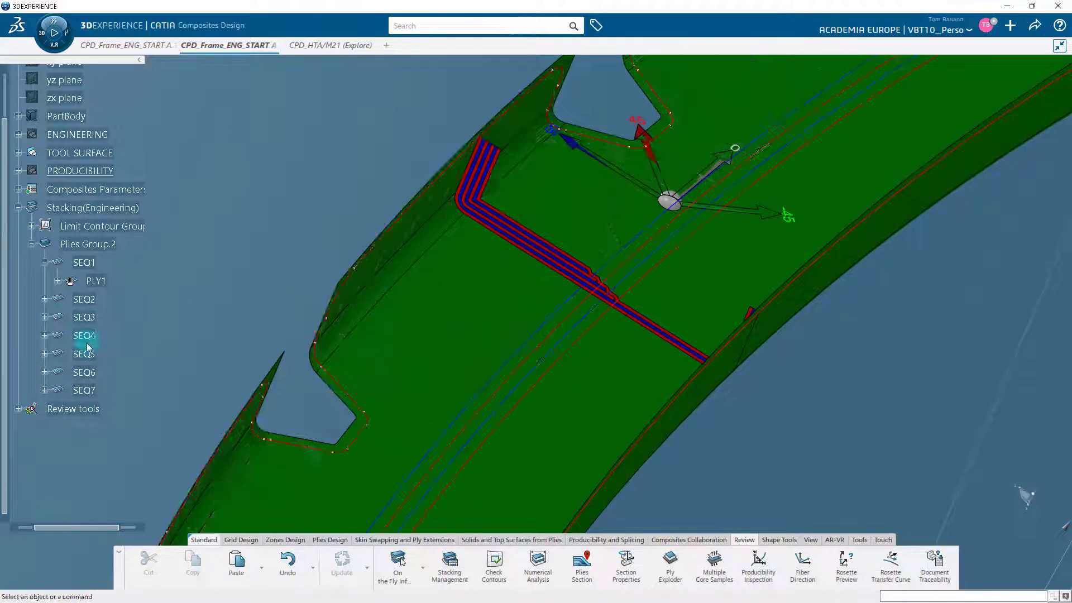
{"action": "left_click", "coordinate": [84, 371]}
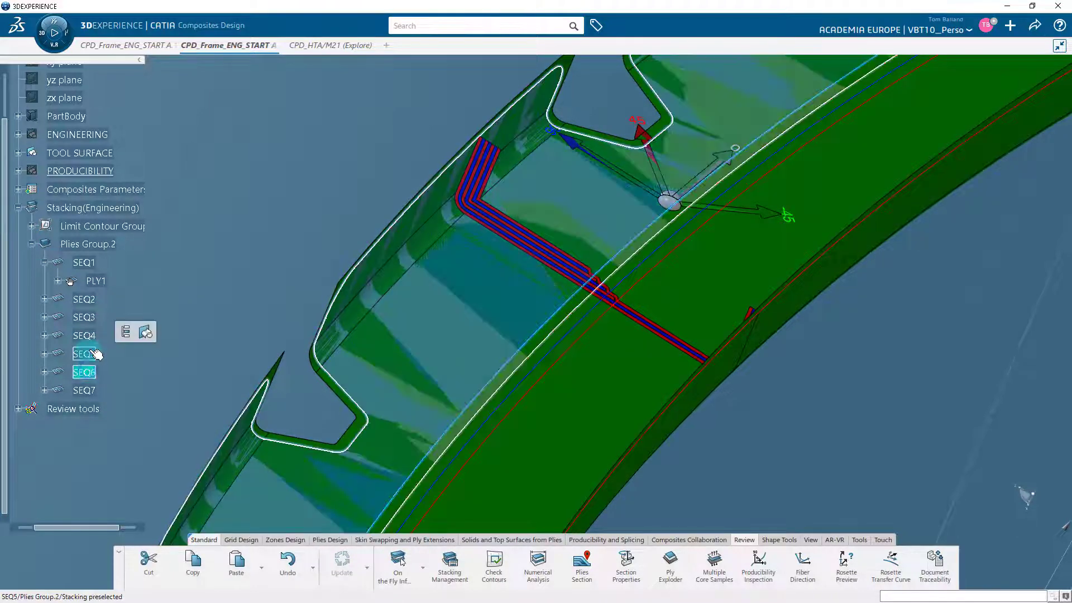
{"action": "left_click", "coordinate": [84, 355]}
{"action": "left_click", "coordinate": [206, 238]}
{"action": "middle_click_drag", "start_coordinate": [225, 260], "coordinate": [227, 352]}
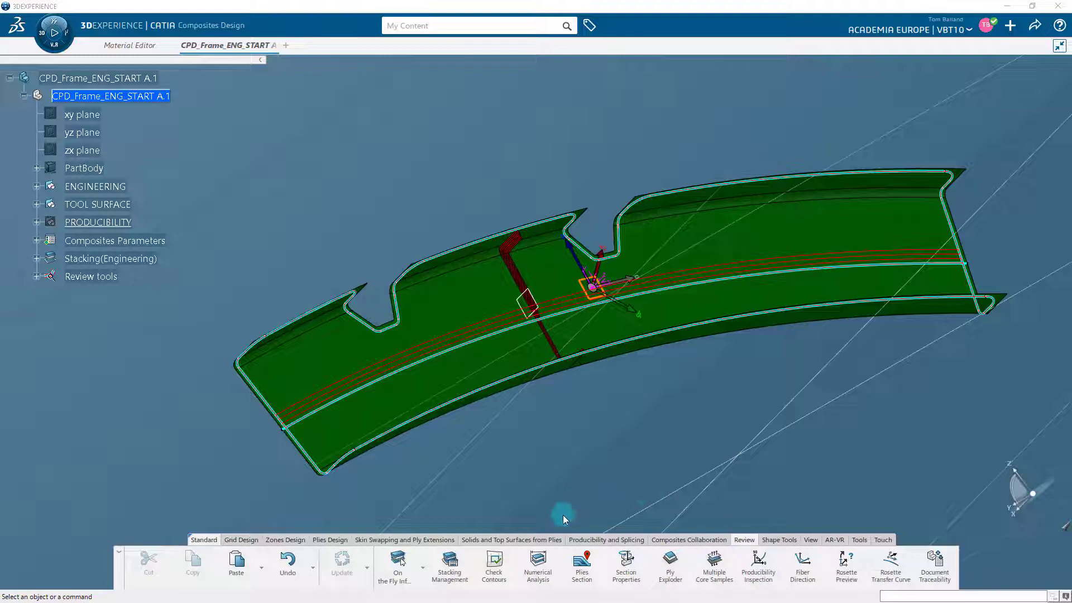
- Run a Numerical Analysis on Ply.3 of Sequence.7 to read its area, mass and centre of gravity
{"action": "left_click", "coordinate": [545, 561]}
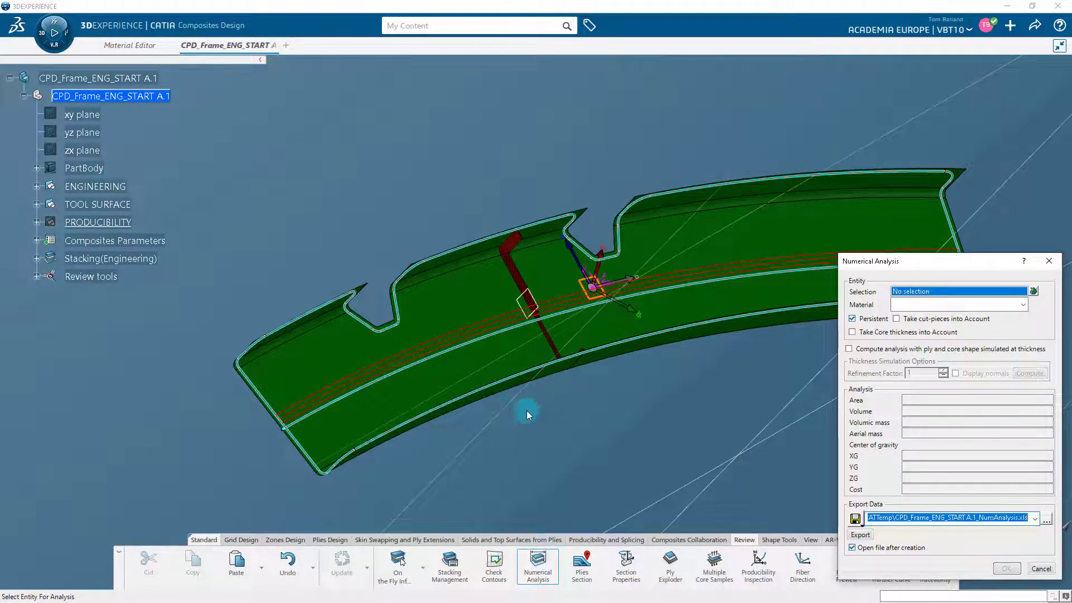
{"action": "left_click", "coordinate": [518, 380]}
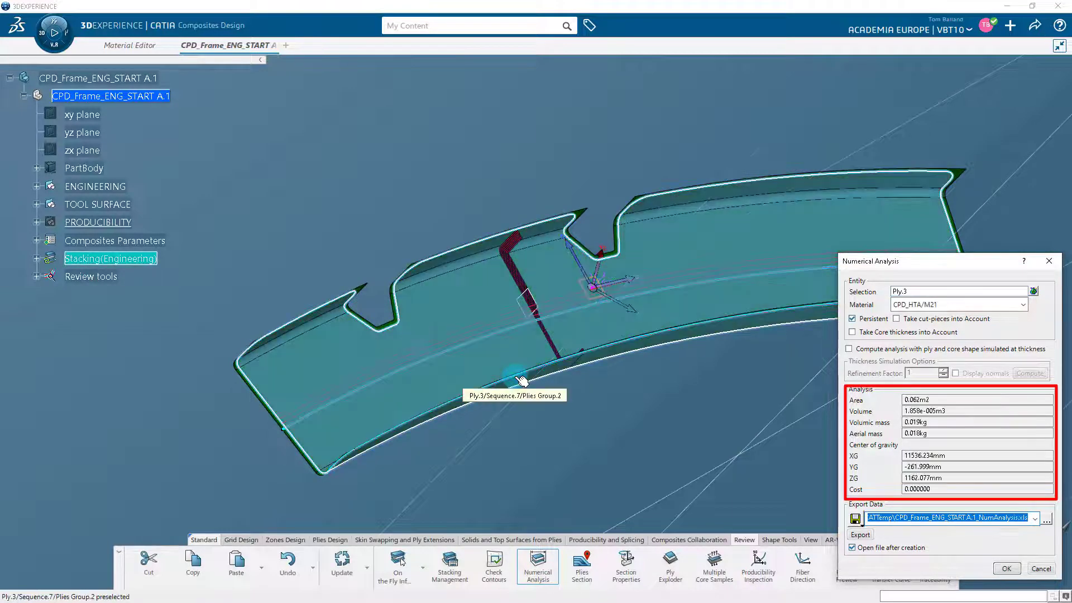
{"action": "left_click_drag", "start_coordinate": [879, 261], "coordinate": [809, 188]}
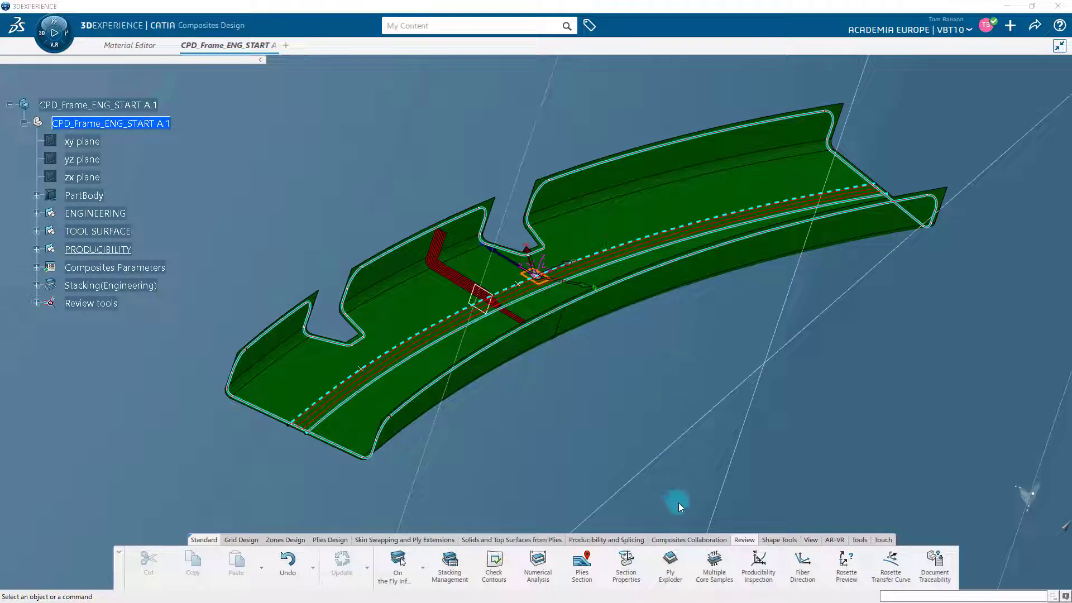
- Start Multiple Core Samples with the tool surface SURFACE_START as the support surface
{"action": "left_click", "coordinate": [714, 564]}
{"action": "left_click_drag", "start_coordinate": [464, 147], "coordinate": [731, 93]}
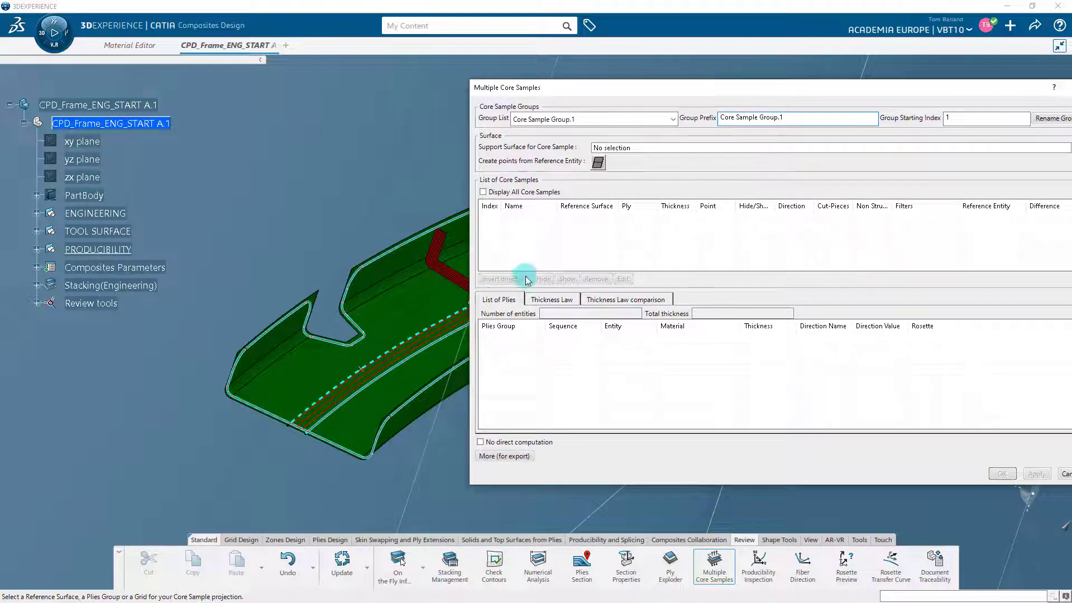
{"action": "middle_click_drag", "start_coordinate": [412, 299], "coordinate": [317, 314]}
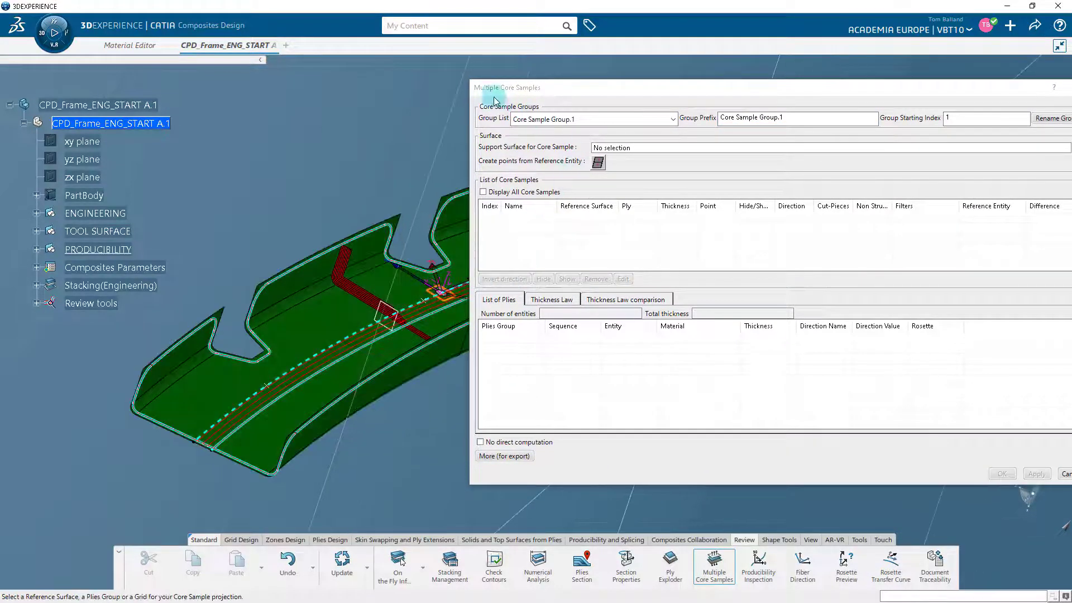
{"action": "left_click_drag", "start_coordinate": [477, 88], "coordinate": [492, 93]}
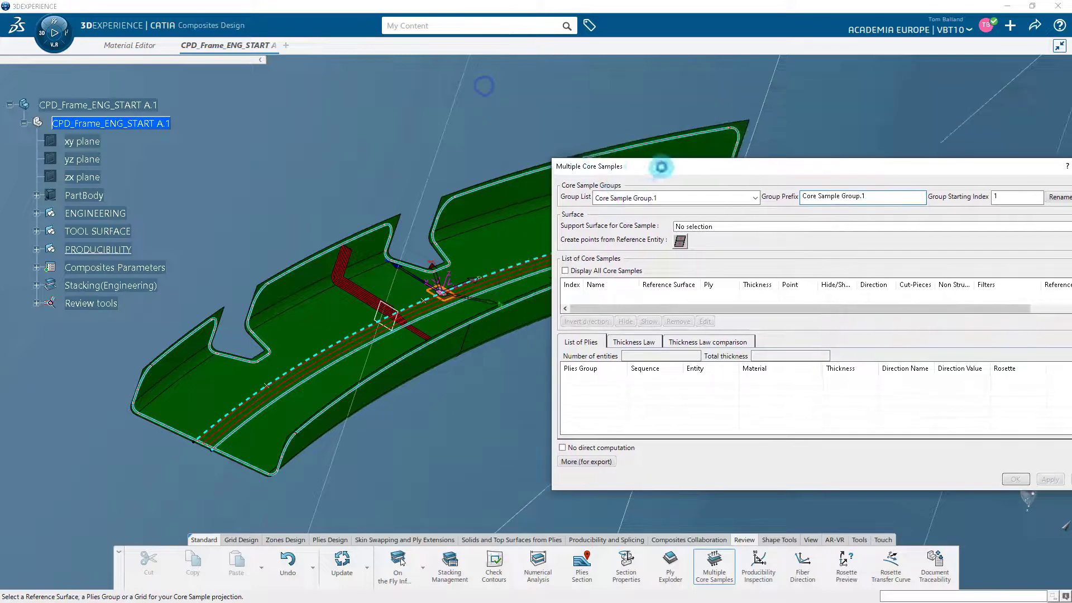
{"action": "left_click_drag", "start_coordinate": [640, 101], "coordinate": [653, 109]}
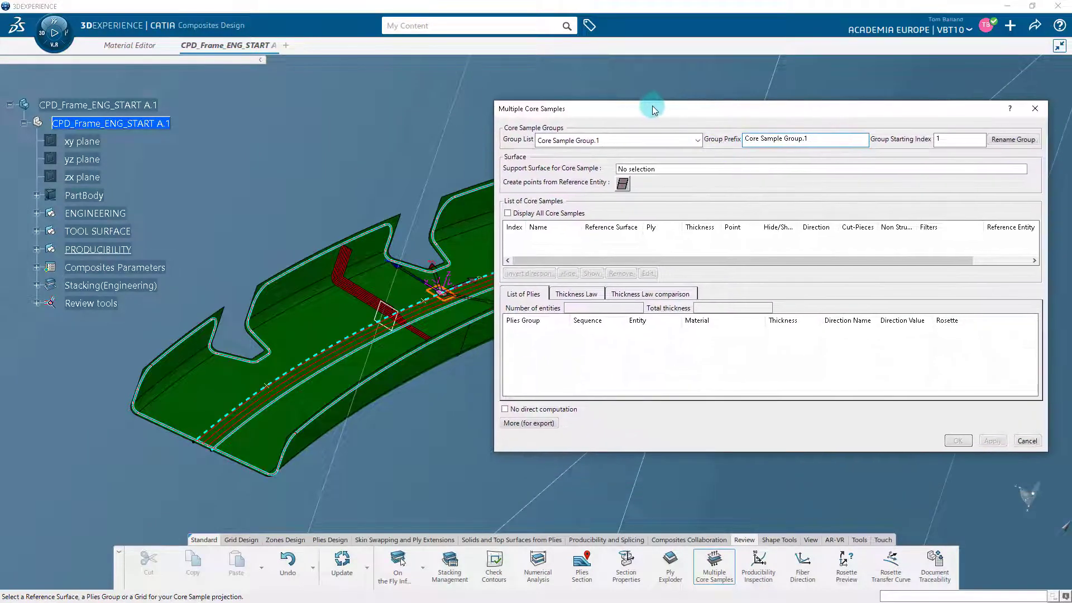
{"action": "middle_click_drag", "start_coordinate": [375, 355], "coordinate": [347, 359]}
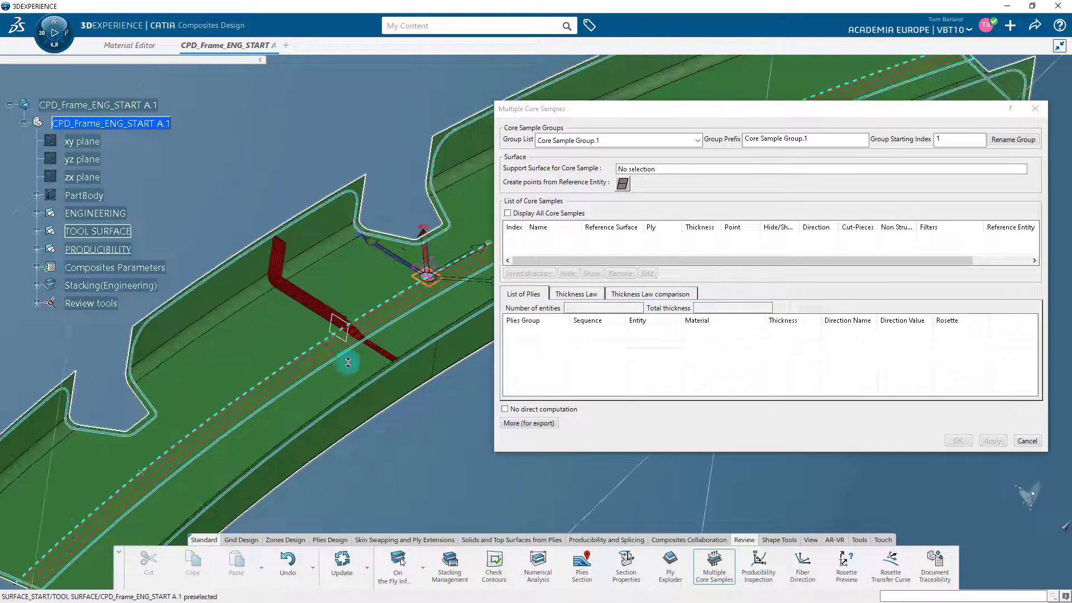
{"action": "left_click", "coordinate": [261, 325]}
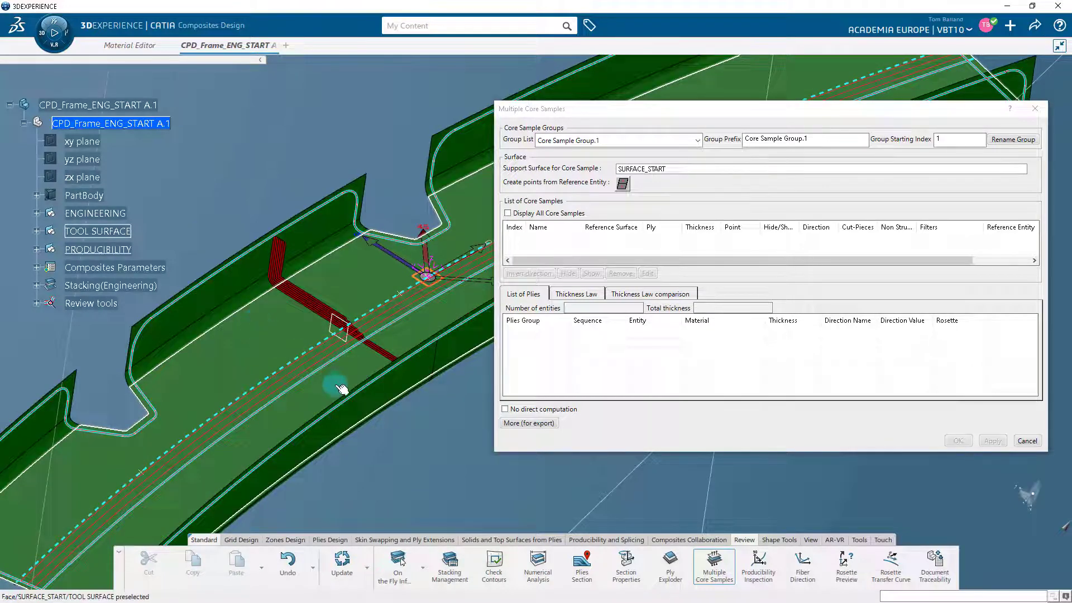
- Place one core sample on the web beside the ply section cut and a second one on the far side of the rosette
{"action": "left_click", "coordinate": [414, 449]}
{"action": "middle_click_drag", "start_coordinate": [425, 448], "coordinate": [337, 483]}
{"action": "left_click", "coordinate": [246, 338]}
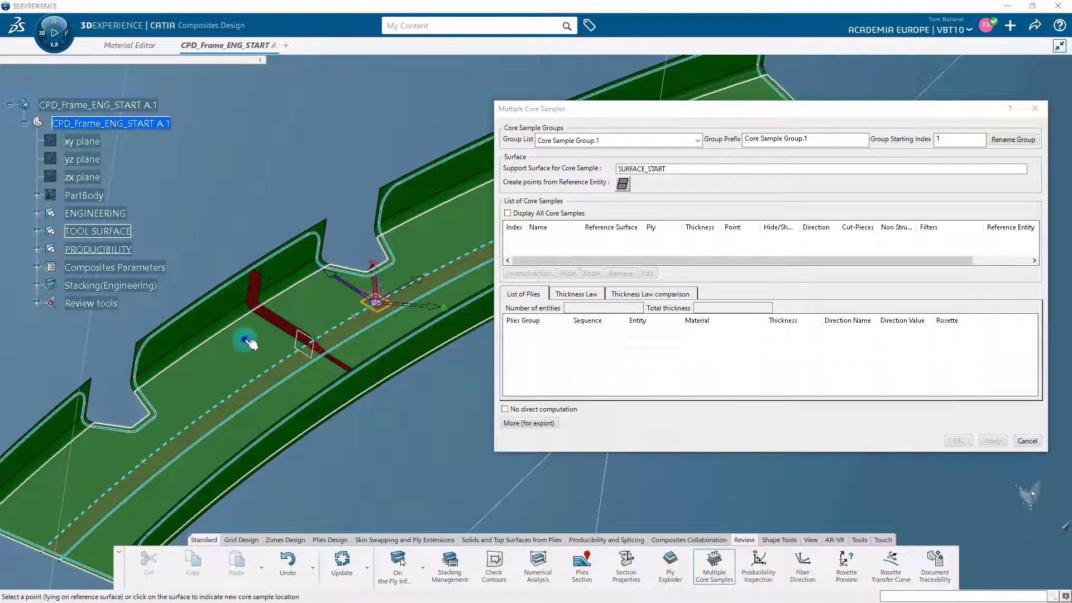
{"action": "mouse_move", "coordinate": [384, 438]}
{"action": "middle_mouse_down"}
{"action": "mouse_move", "coordinate": [390, 459]}
{"action": "mouse_move", "coordinate": [387, 426]}
{"action": "middle_mouse_up"}
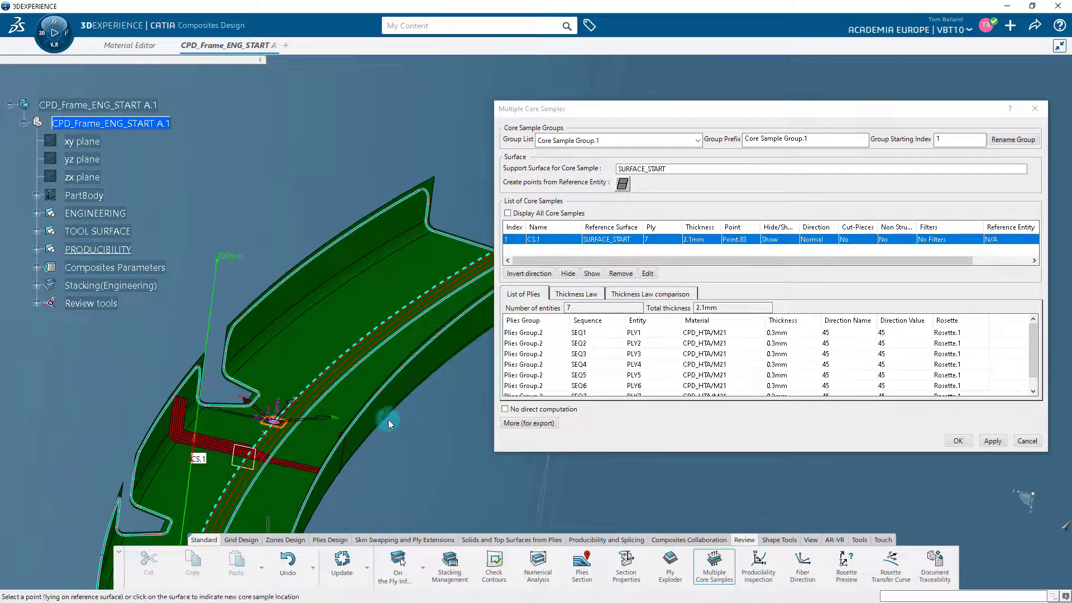
{"action": "left_click", "coordinate": [373, 376]}
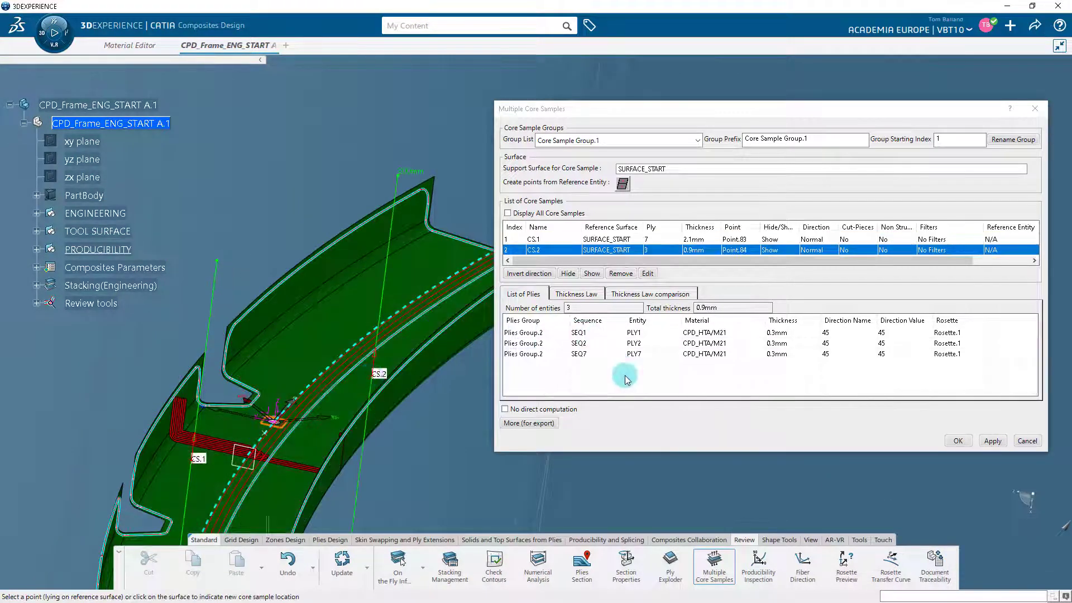
- Enlarge the core sample window to review the second sample's ply list, and validate the core sample group
{"action": "left_click_drag", "start_coordinate": [638, 451], "coordinate": [637, 503]}
{"action": "left_click_drag", "start_coordinate": [669, 289], "coordinate": [639, 290]}
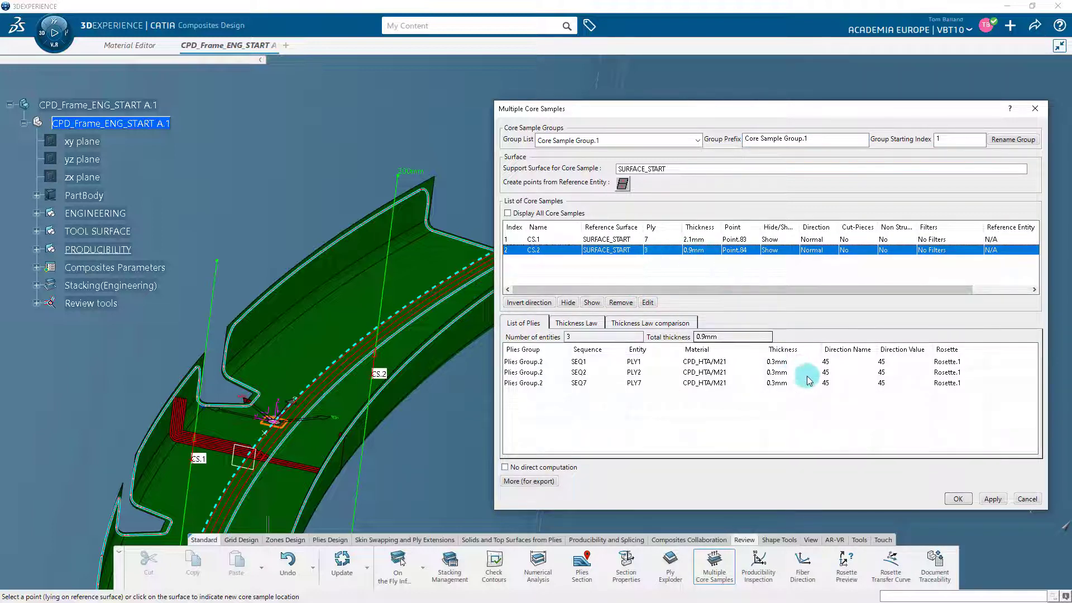
{"action": "left_click", "coordinate": [993, 500]}
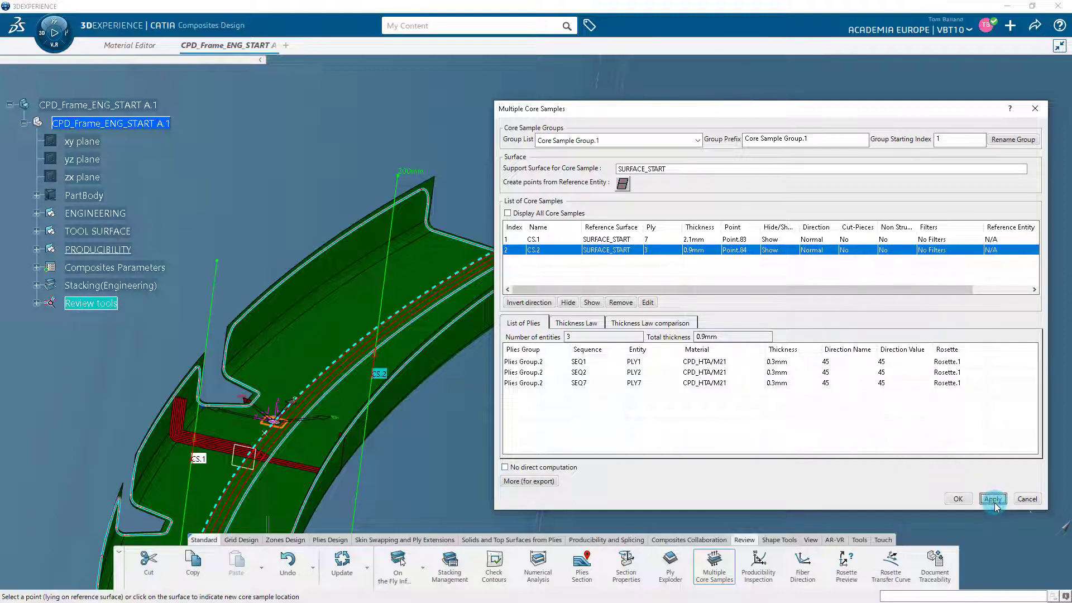
{"action": "left_click", "coordinate": [955, 499]}
{"action": "middle_click_drag", "start_coordinate": [670, 262], "coordinate": [646, 371]}
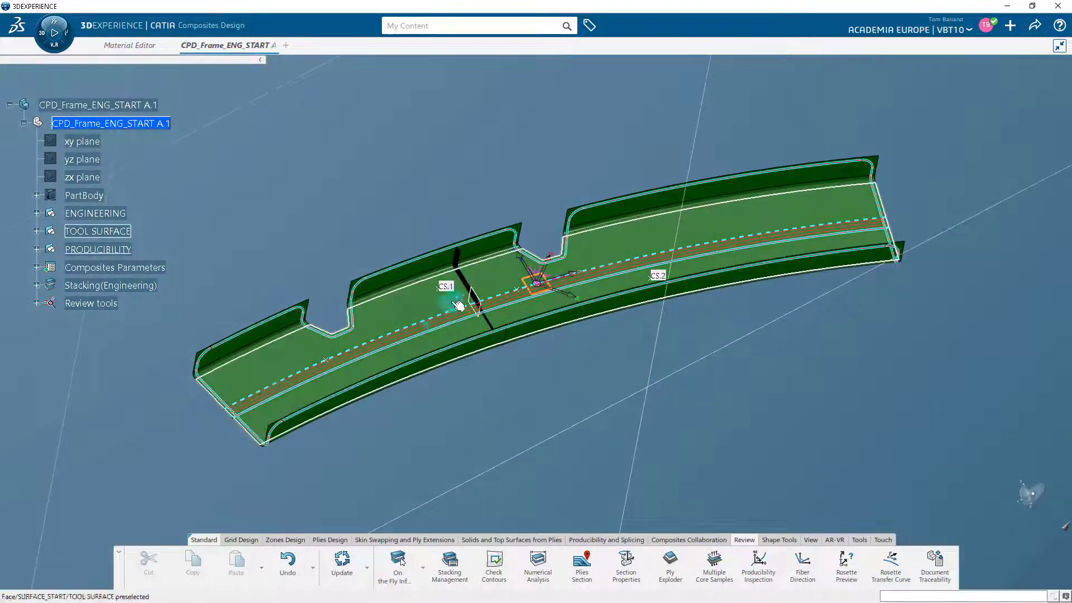
- Examine the parameters stored under core samples CS.1 and CS.2 in Review tools, including the number of plies of CS.2
{"action": "left_click", "coordinate": [36, 303]}
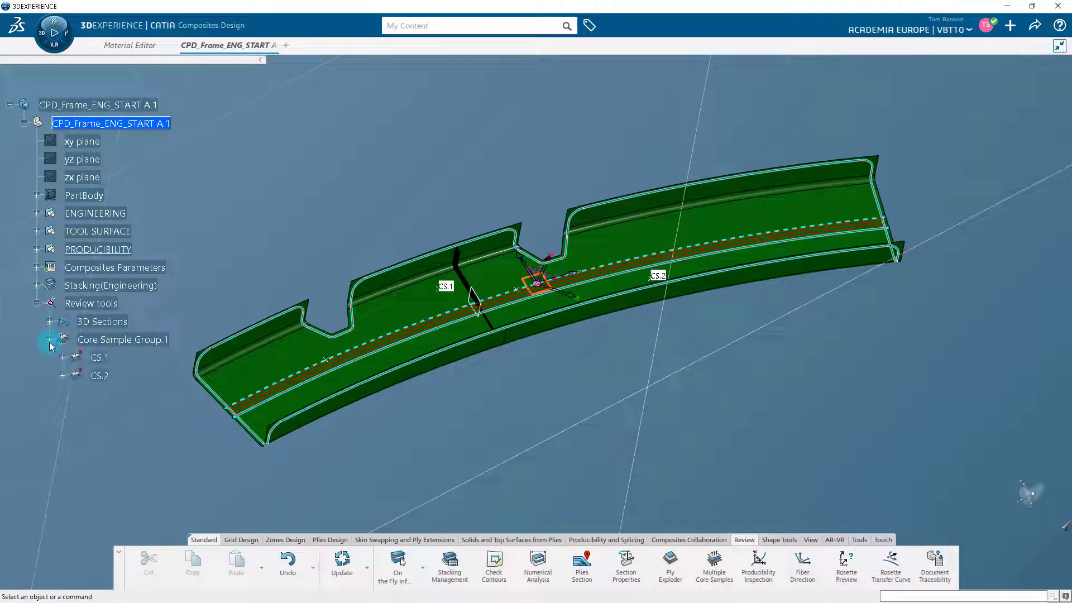
{"action": "left_click", "coordinate": [62, 357]}
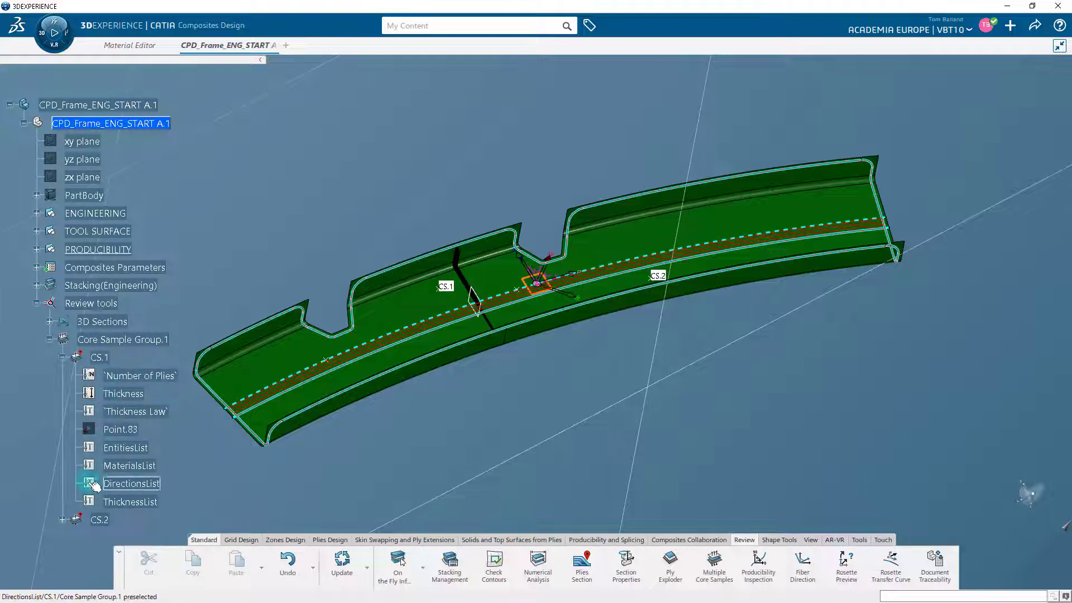
{"action": "left_click", "coordinate": [62, 520]}
{"action": "double_click", "coordinate": [130, 402]}
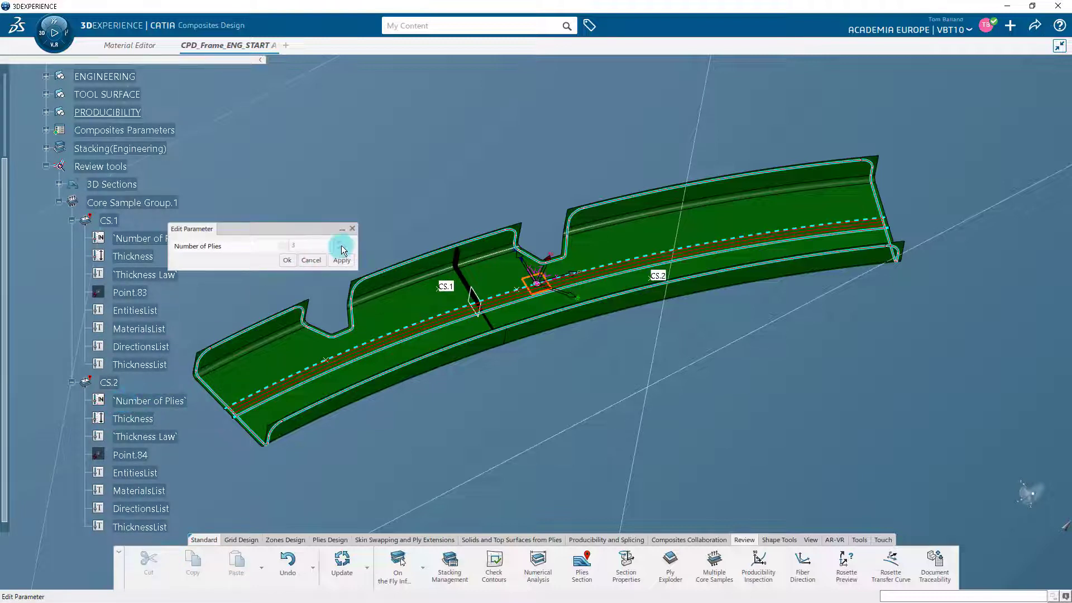
{"action": "left_click", "coordinate": [353, 229]}
{"action": "left_click", "coordinate": [71, 382]}
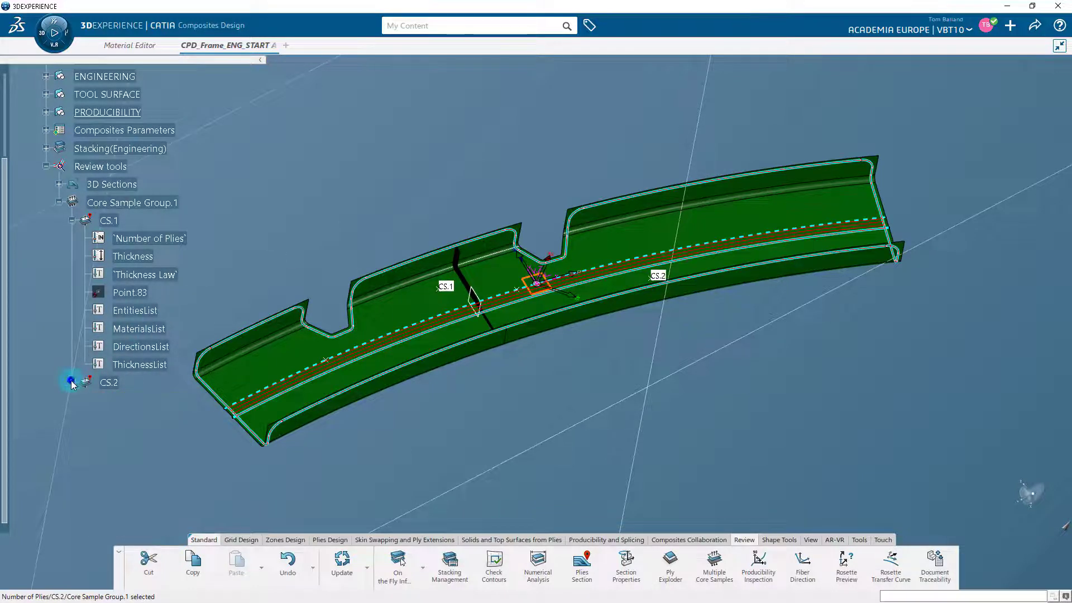
{"action": "left_click", "coordinate": [71, 220]}
{"action": "left_click", "coordinate": [59, 202]}
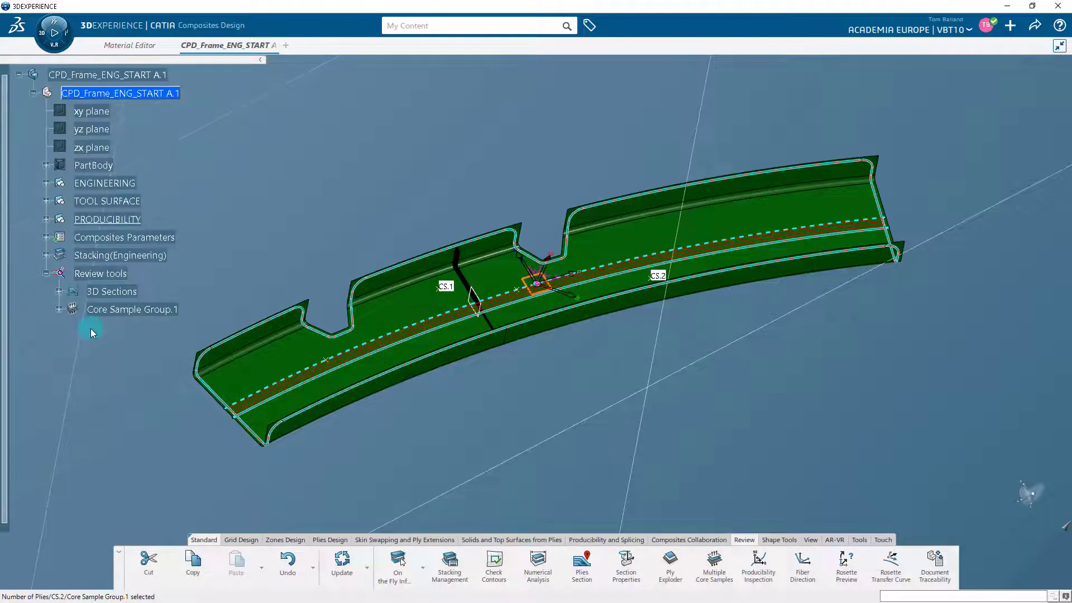
{"action": "left_click", "coordinate": [47, 274]}
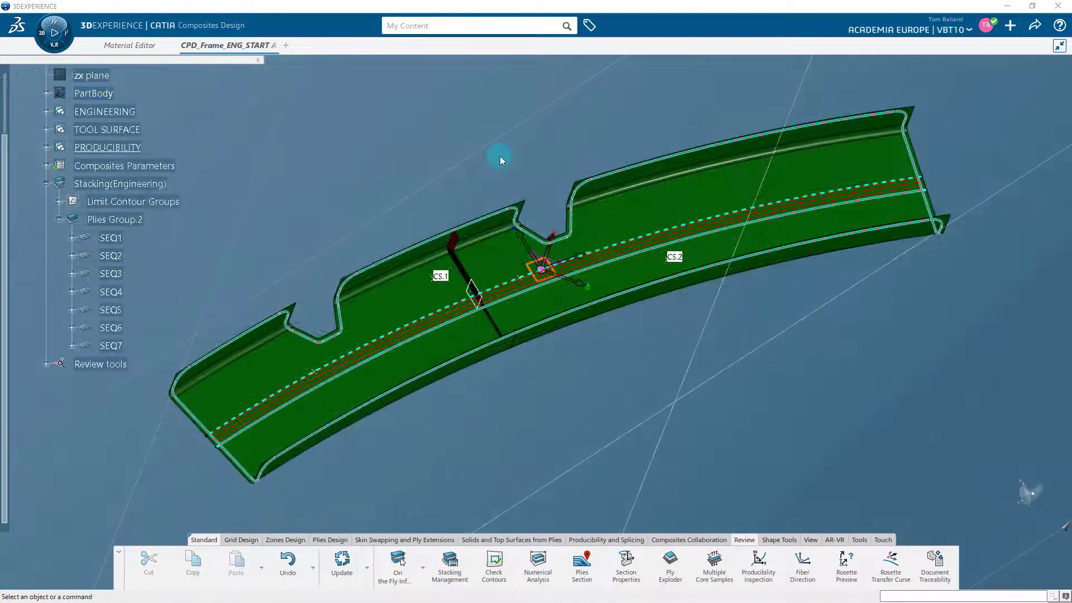
- Search the apps for "3D an" and switch to the 3D Annotation Insight web app
{"action": "left_click", "coordinate": [62, 39]}
{"action": "left_click", "coordinate": [58, 108]}
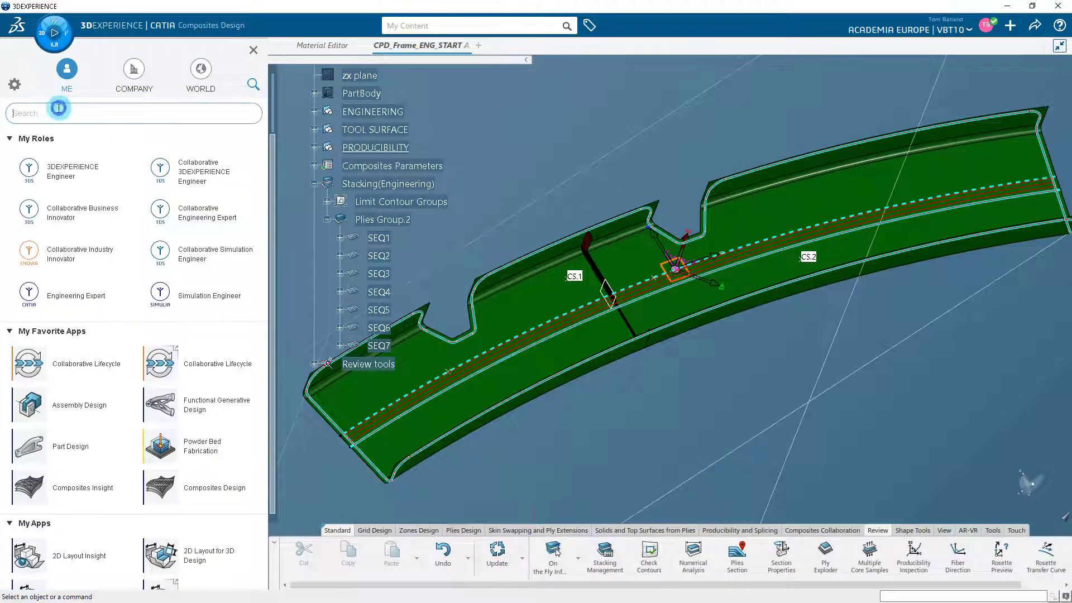
{"action": "type", "text": "3D"}
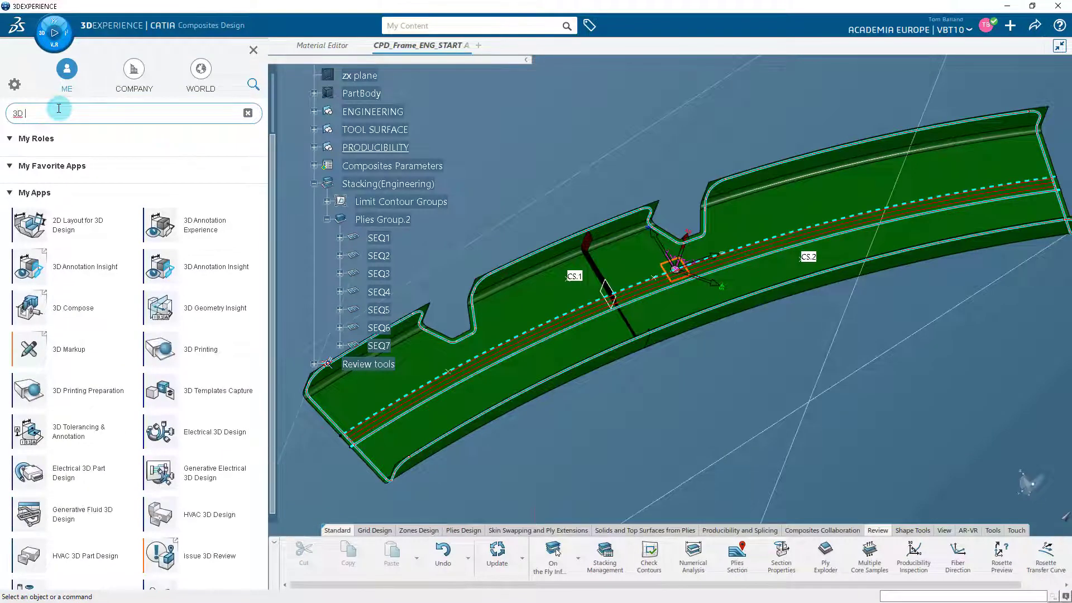
{"action": "type", "text": " an"}
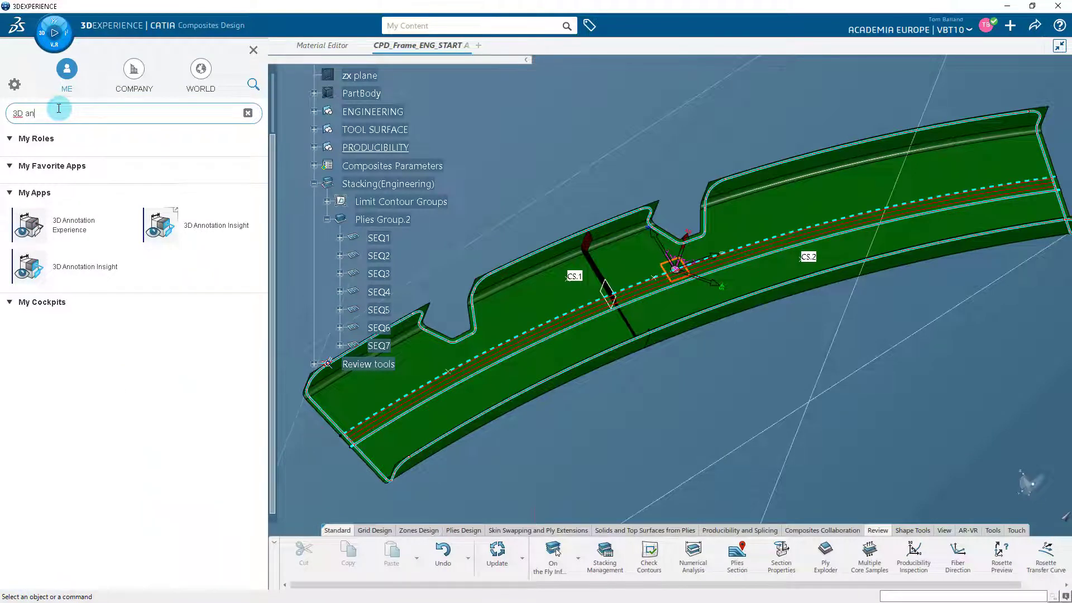
{"action": "left_click", "coordinate": [210, 229]}
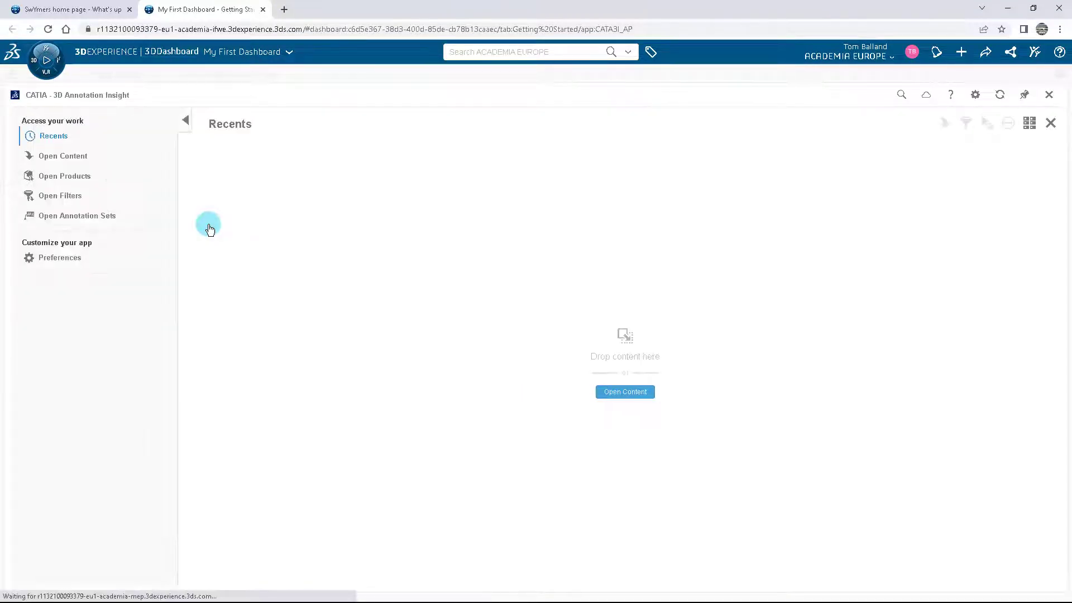
- Filter the available content by the owner and open the first CPD_Frame_ENG_START physical product
{"action": "left_click", "coordinate": [633, 392]}
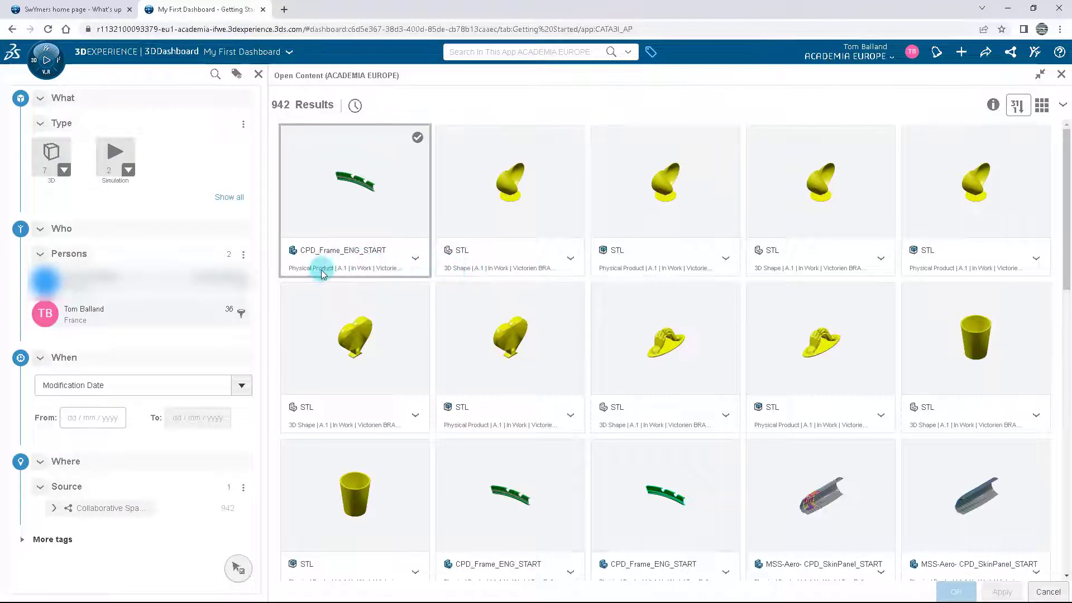
{"action": "left_click", "coordinate": [189, 321]}
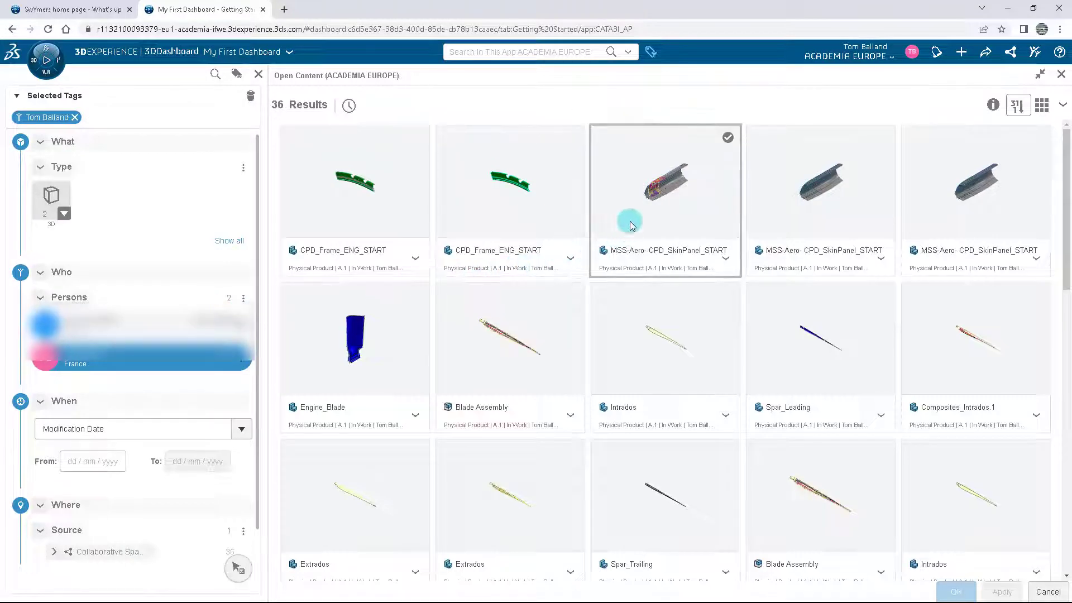
{"action": "left_click", "coordinate": [416, 171]}
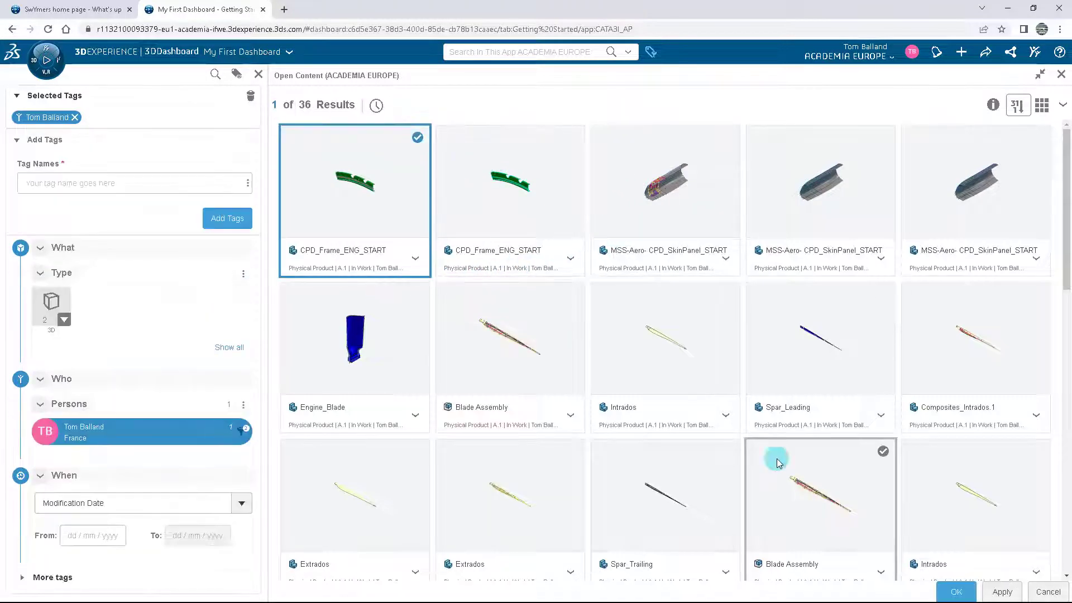
{"action": "left_click", "coordinate": [958, 594]}
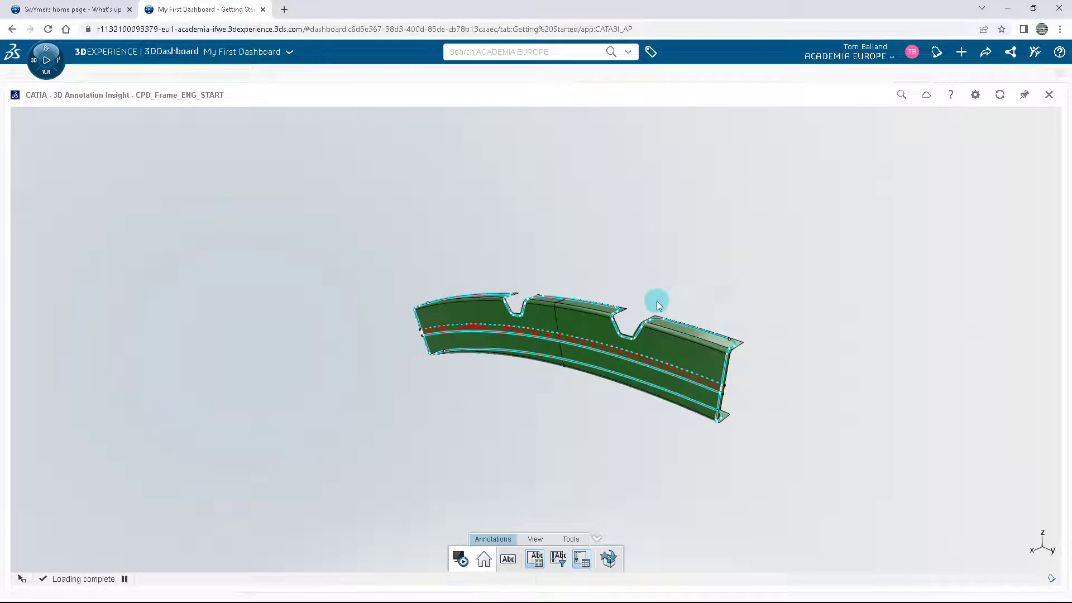
- Examine the ply stack of core sample CS.2 in its detail view, and close that view
{"action": "mouse_move", "coordinate": [657, 300]}
{"action": "left_mouse_down"}
{"action": "mouse_move", "coordinate": [439, 341]}
{"action": "mouse_move", "coordinate": [143, 335]}
{"action": "left_mouse_up"}
{"action": "left_click_drag", "start_coordinate": [585, 363], "coordinate": [484, 272]}
{"action": "left_click", "coordinate": [483, 272]}
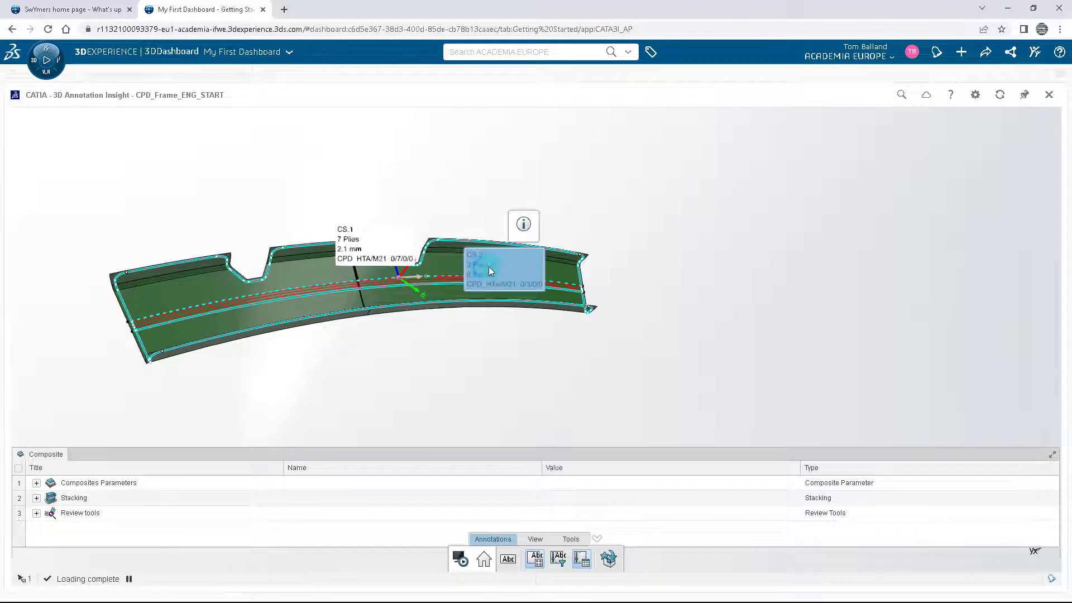
{"action": "left_click", "coordinate": [523, 226]}
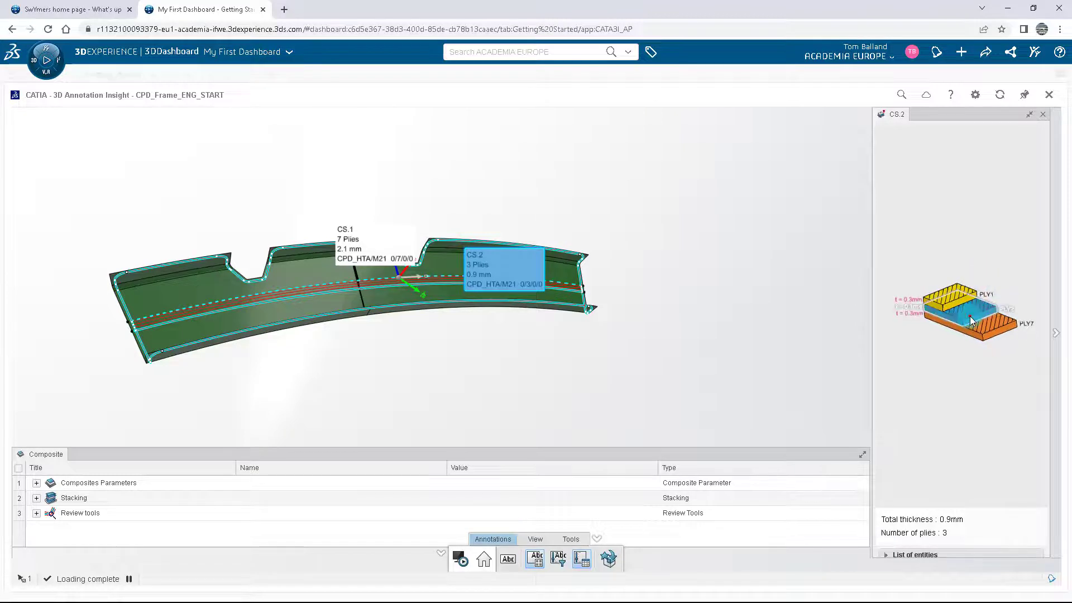
{"action": "scroll", "coordinate": [973, 296], "scroll_direction": "up", "scroll_amount": 2}
{"action": "left_click_drag", "start_coordinate": [973, 296], "coordinate": [825, 313]}
{"action": "left_click_drag", "start_coordinate": [906, 316], "coordinate": [999, 329]}
{"action": "left_click", "coordinate": [1043, 116]}
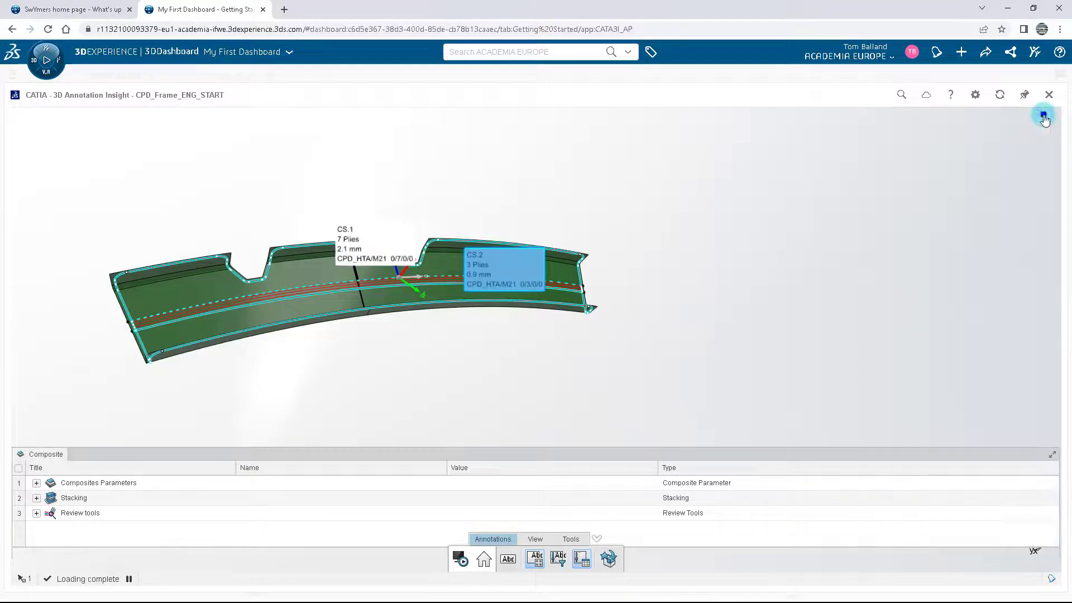
- Examine the ply stack of core sample CS.1 in its detail view, close it and clear the selection
{"action": "left_click", "coordinate": [390, 241]}
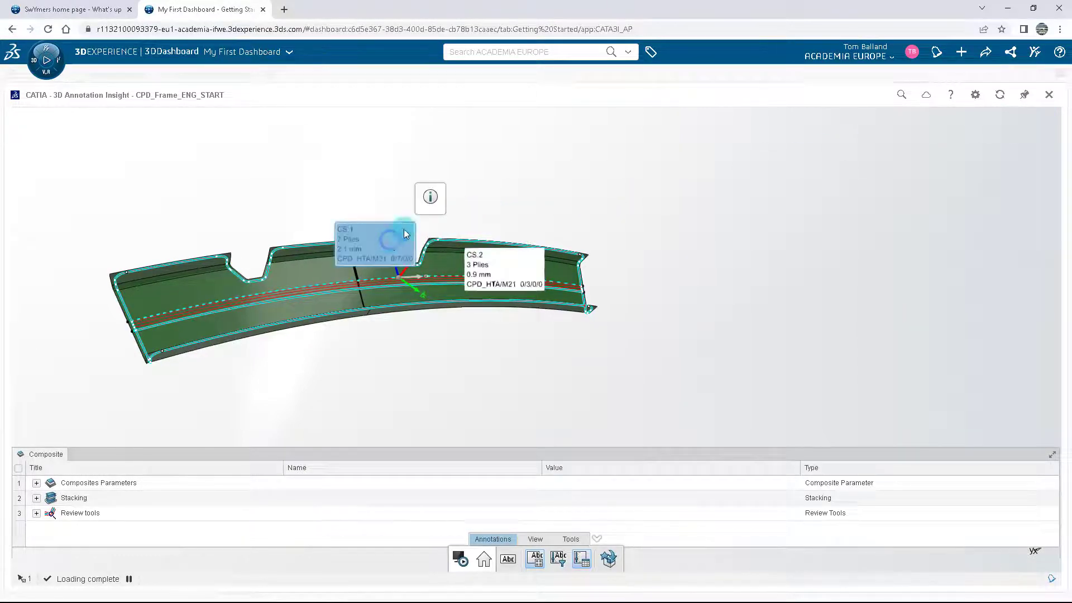
{"action": "left_click", "coordinate": [431, 198]}
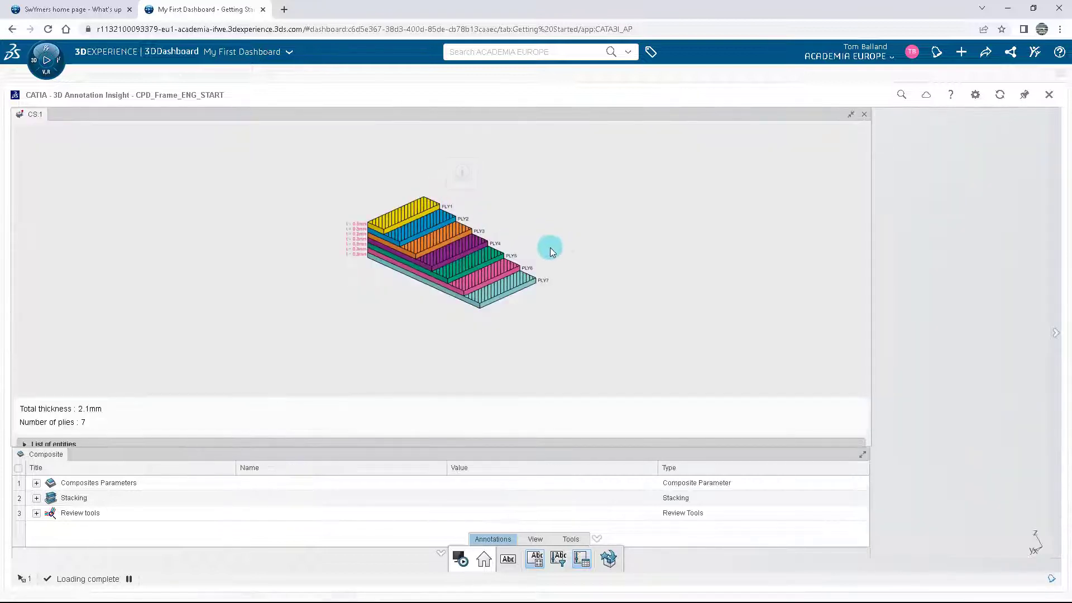
{"action": "scroll", "coordinate": [434, 243], "scroll_direction": "up", "scroll_amount": 5}
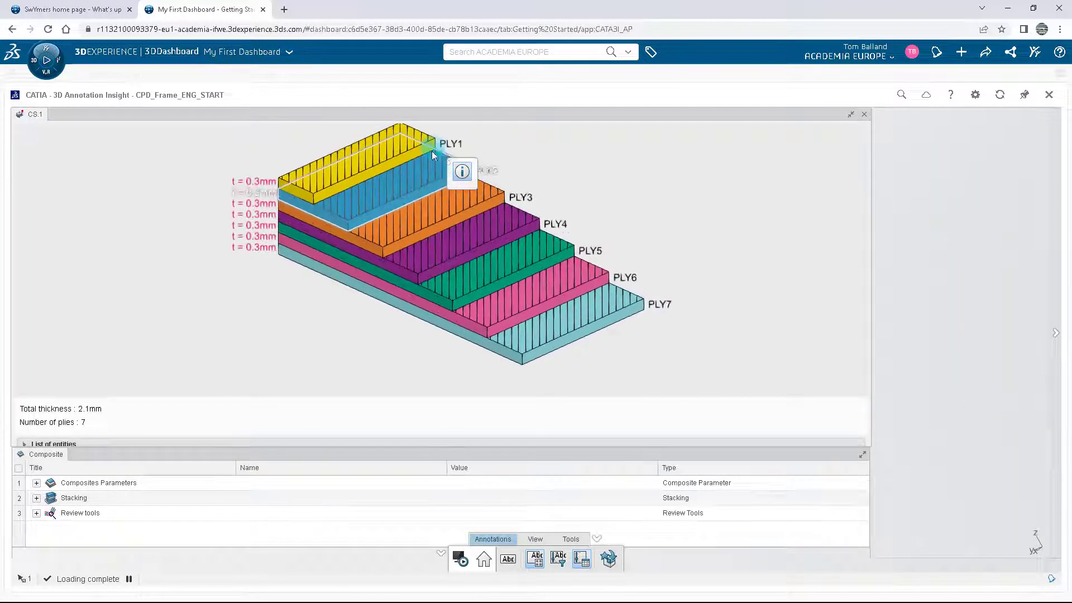
{"action": "scroll", "coordinate": [424, 327], "scroll_direction": "down", "scroll_amount": 2}
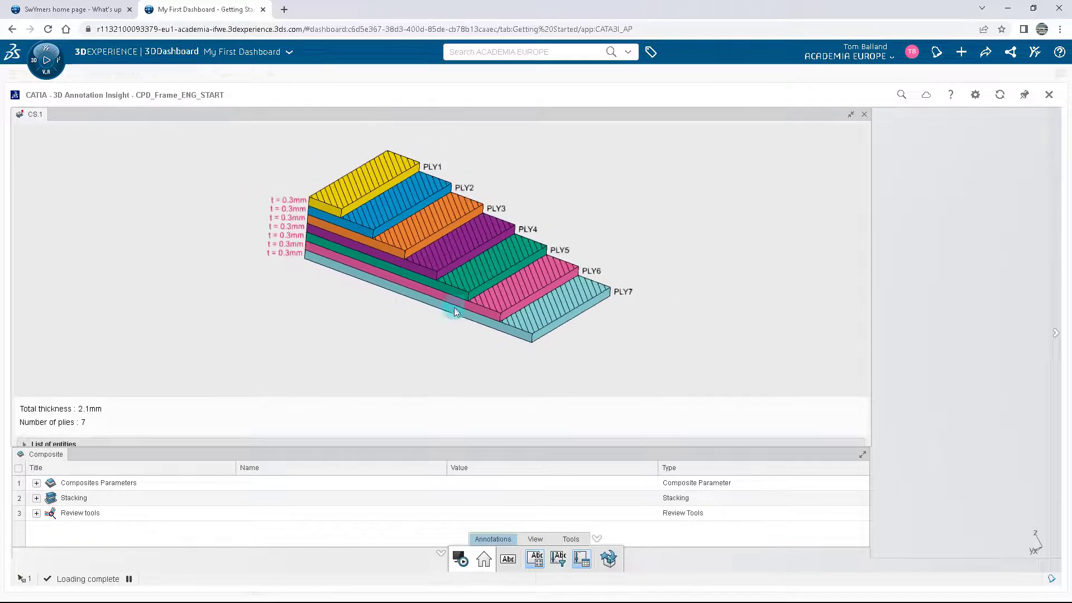
{"action": "left_click", "coordinate": [865, 115]}
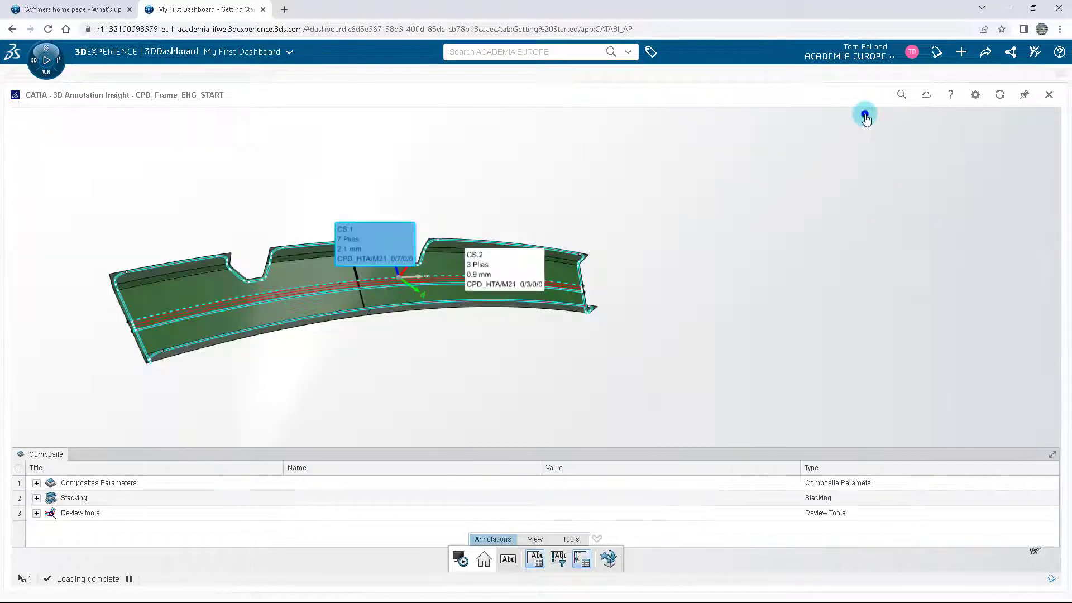
{"action": "left_click", "coordinate": [724, 256]}
{"action": "left_click", "coordinate": [548, 425]}
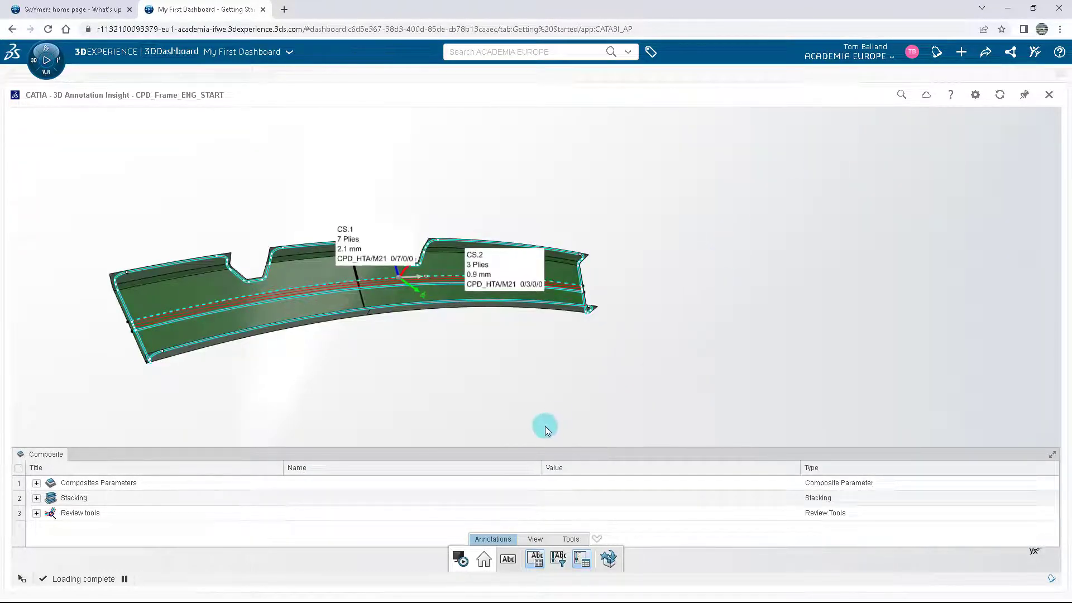
- Undock and enlarge the Composite table, and expand the composites parameters down to the directions of Rosette.1
{"action": "left_click_drag", "start_coordinate": [532, 454], "coordinate": [796, 178]}
{"action": "left_click_drag", "start_coordinate": [830, 278], "coordinate": [813, 492]}
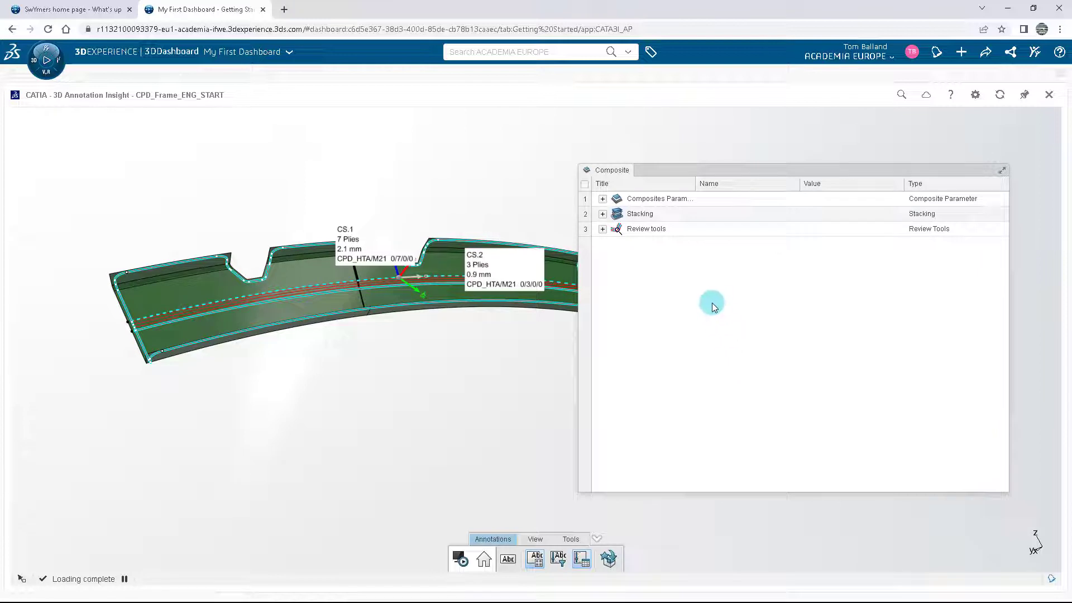
{"action": "left_click", "coordinate": [602, 198]}
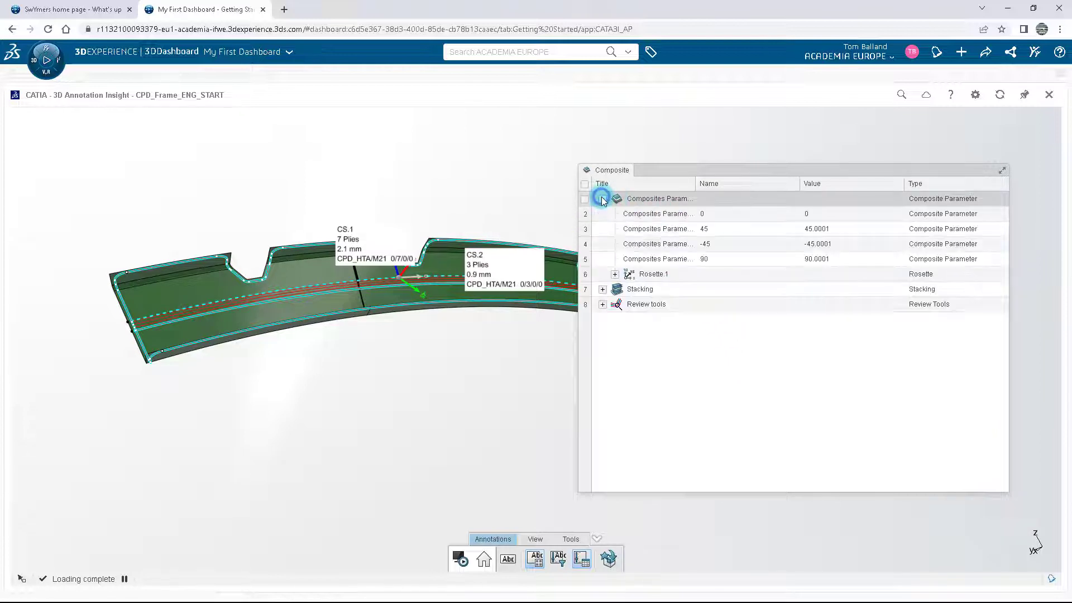
{"action": "left_click", "coordinate": [614, 275]}
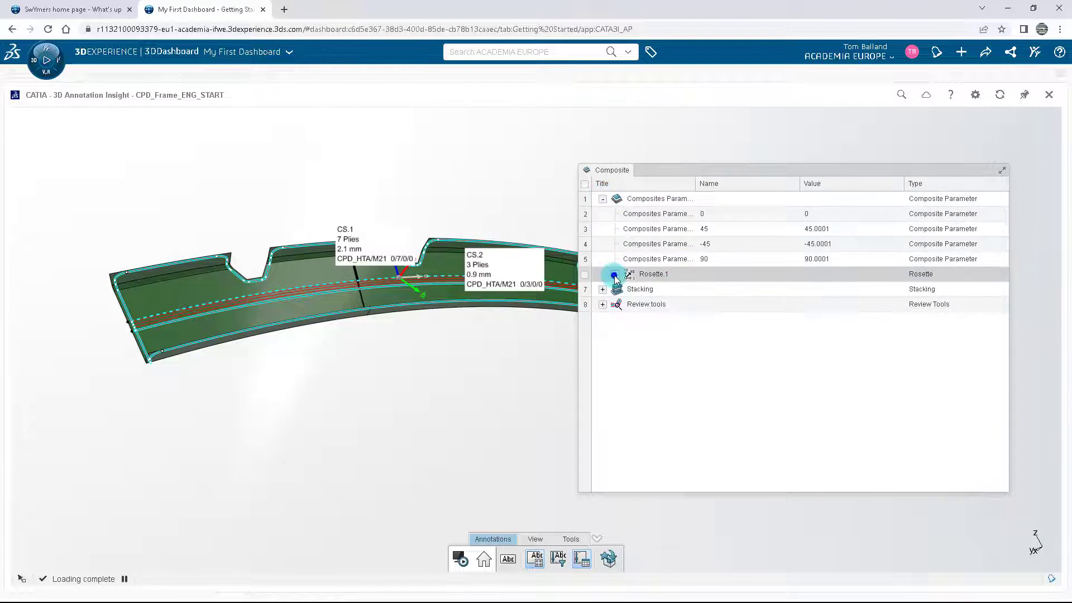
- Expand the stacking through Plies Group.2 and SEQ1 to PLY1, and examine the ply's sequence, rosette, group and area properties
{"action": "left_click", "coordinate": [605, 349]}
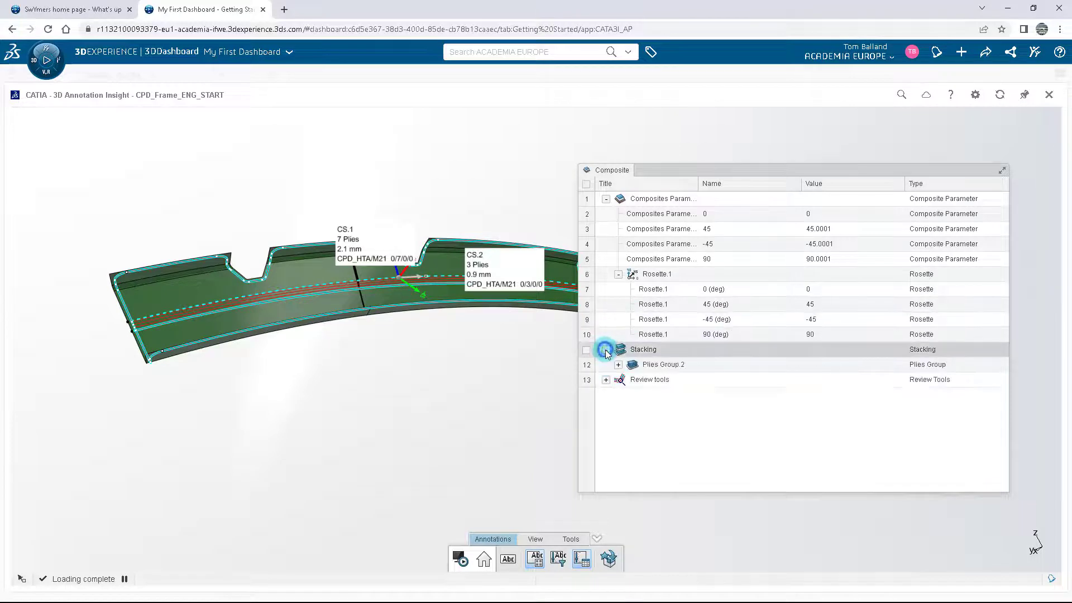
{"action": "left_click", "coordinate": [619, 364]}
{"action": "left_click", "coordinate": [630, 379]}
{"action": "left_click", "coordinate": [643, 394]}
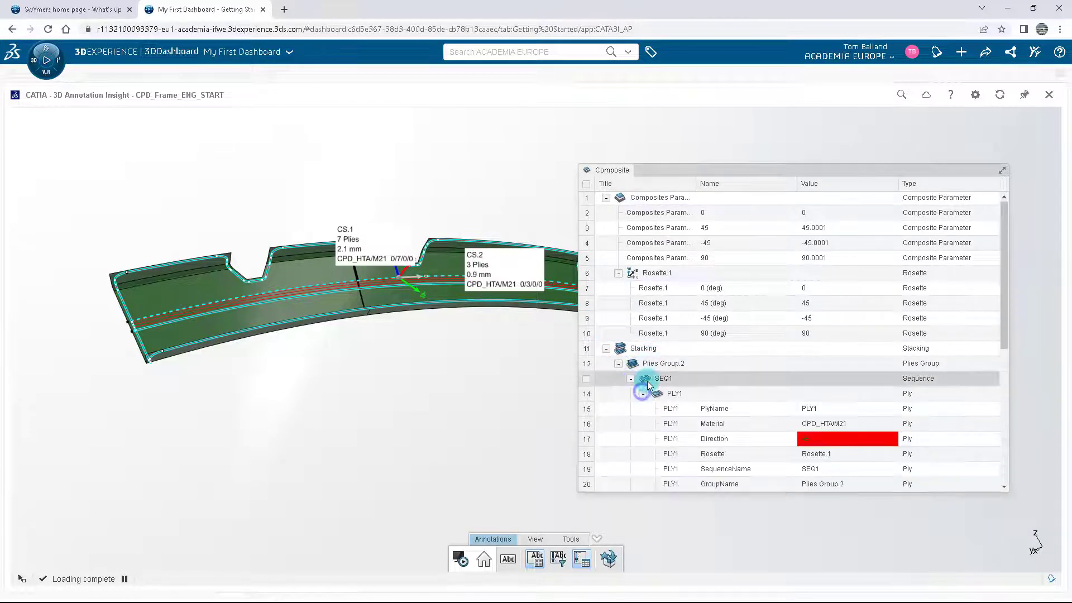
{"action": "scroll", "coordinate": [661, 441], "scroll_direction": "down", "scroll_amount": 3}
{"action": "left_click", "coordinate": [720, 301]}
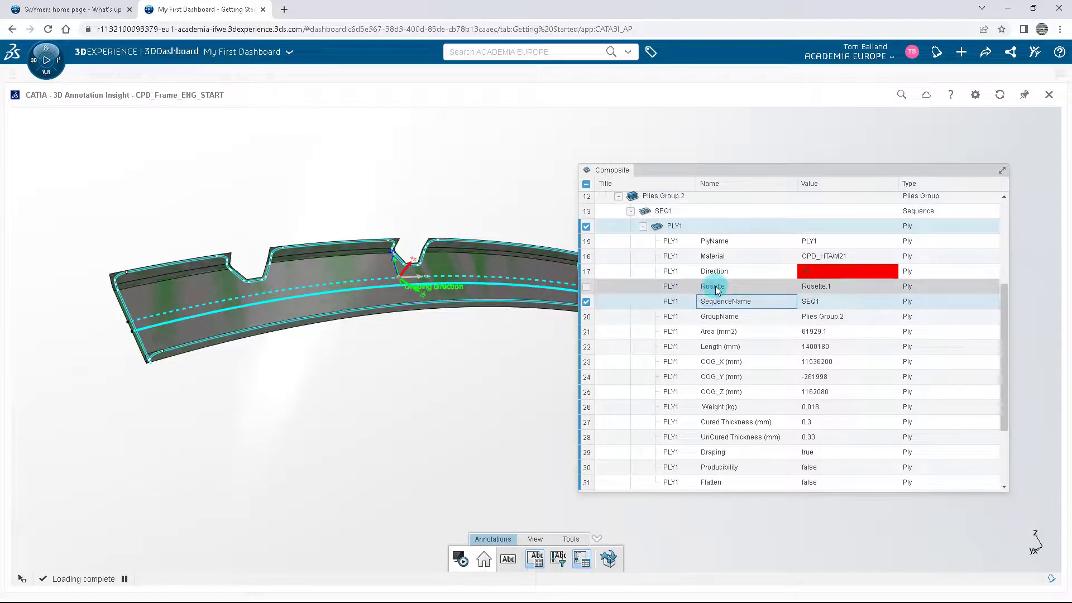
{"action": "left_click", "coordinate": [718, 287]}
{"action": "left_click", "coordinate": [717, 316]}
{"action": "left_click", "coordinate": [719, 334]}
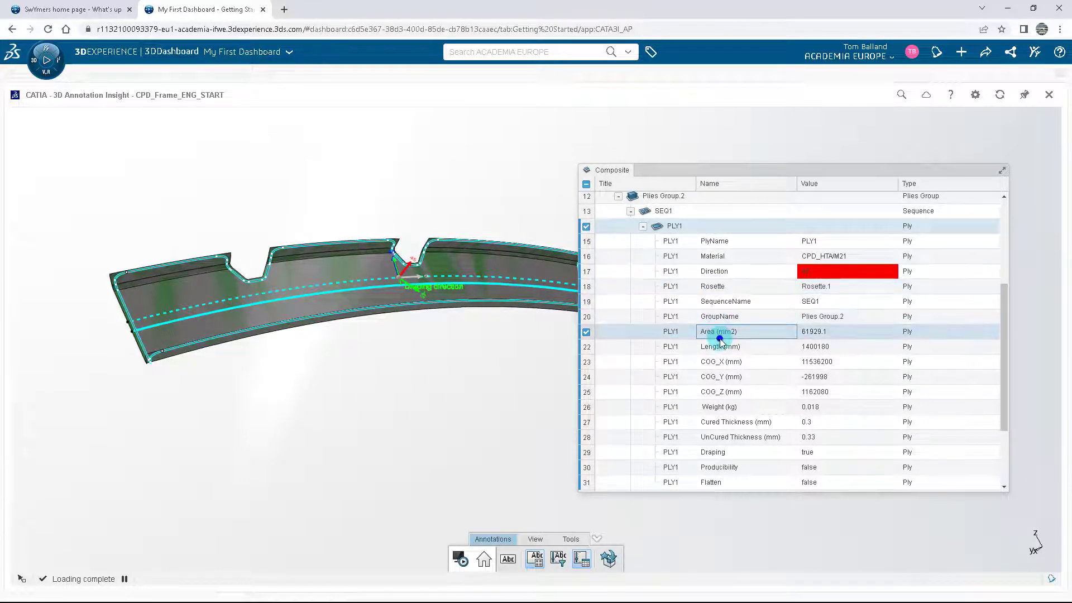
- Expand SEQ2 down to PLY2 and examine the ply's listed properties
{"action": "scroll", "coordinate": [717, 338], "scroll_direction": "down", "scroll_amount": 3}
{"action": "left_click", "coordinate": [631, 392]}
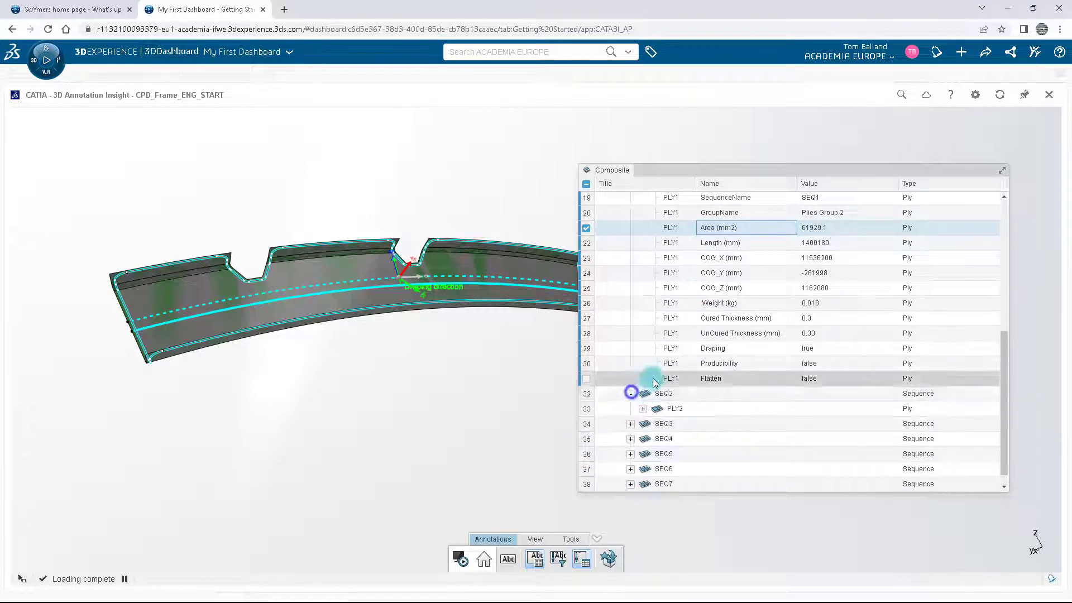
{"action": "left_click", "coordinate": [643, 408]}
{"action": "scroll", "coordinate": [646, 371], "scroll_direction": "down", "scroll_amount": 7}
{"action": "left_click", "coordinate": [696, 316]}
{"action": "scroll", "coordinate": [696, 316], "scroll_direction": "down", "scroll_amount": 1}
- Expand SEQ4 down to PLY4 and examine the ply's material, geometry and thickness properties
{"action": "left_click", "coordinate": [642, 425]}
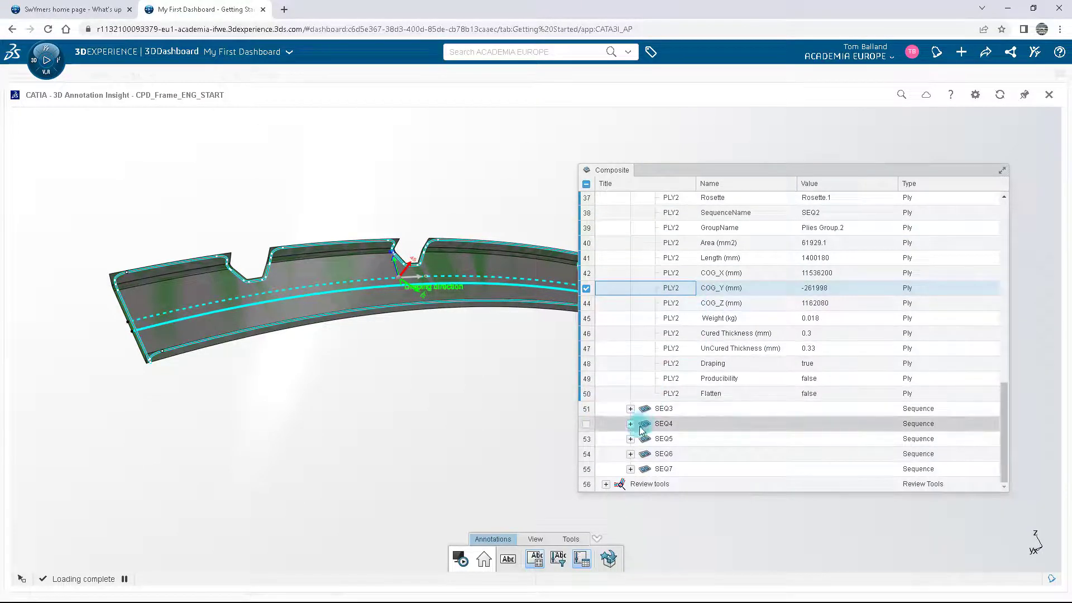
{"action": "left_click", "coordinate": [641, 439]}
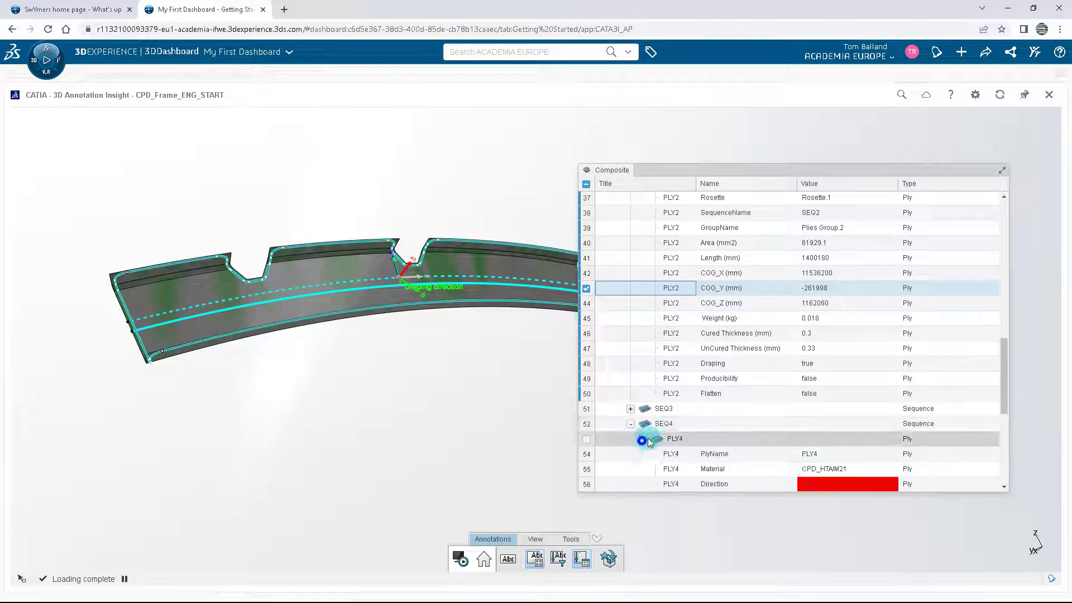
{"action": "scroll", "coordinate": [678, 402], "scroll_direction": "down", "scroll_amount": 5}
{"action": "scroll", "coordinate": [675, 405], "scroll_direction": "down", "scroll_amount": 1}
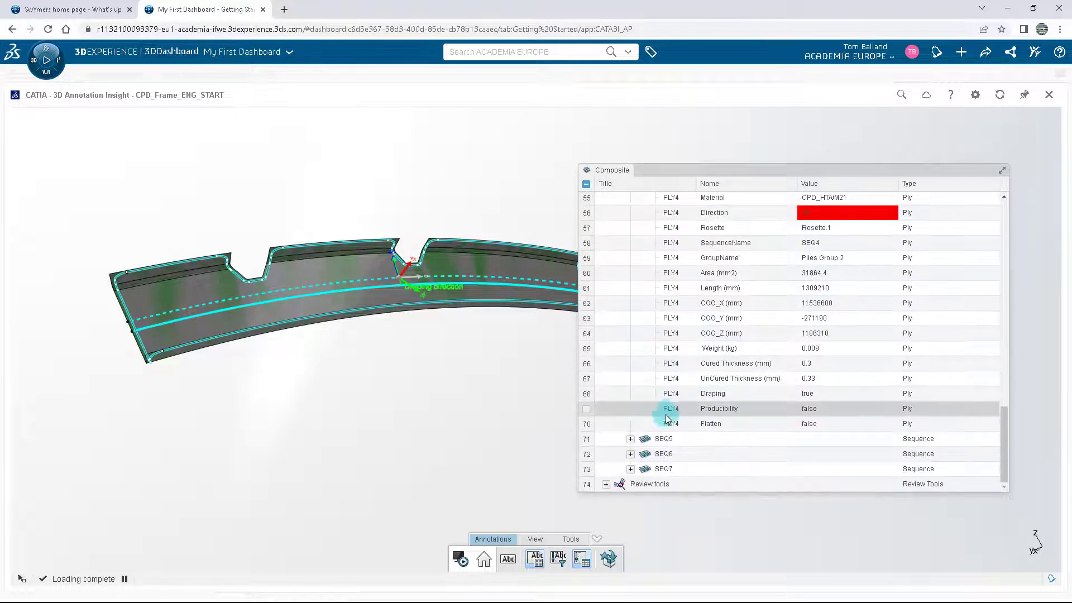
- Expand the review tools' 3D sections and core samples, examine the CS.1 and CS.2 properties, and move the table clear of the frame
{"action": "left_click", "coordinate": [606, 485]}
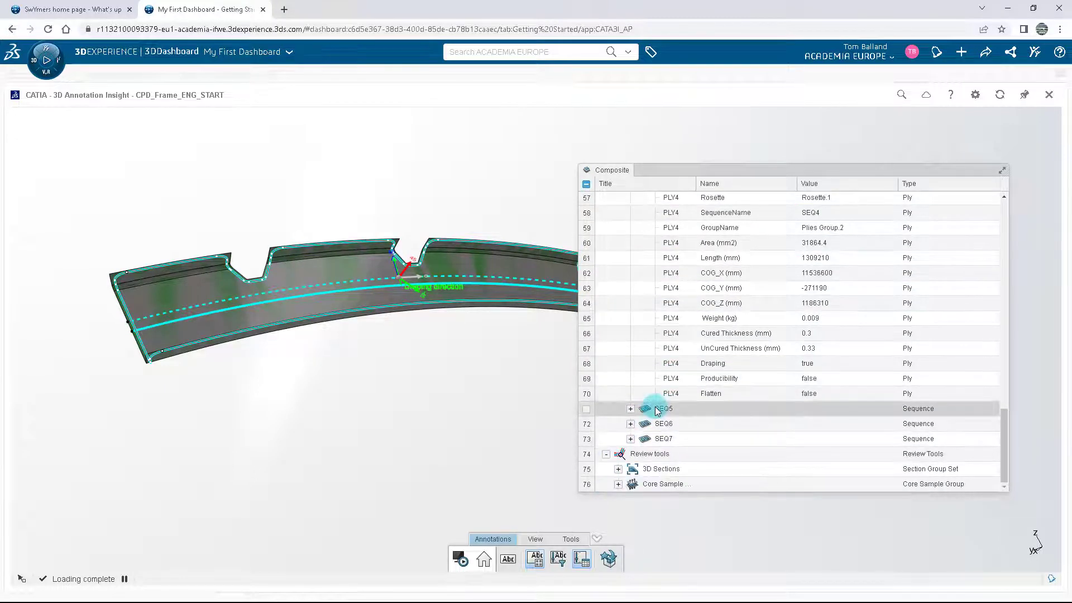
{"action": "left_click", "coordinate": [619, 469]}
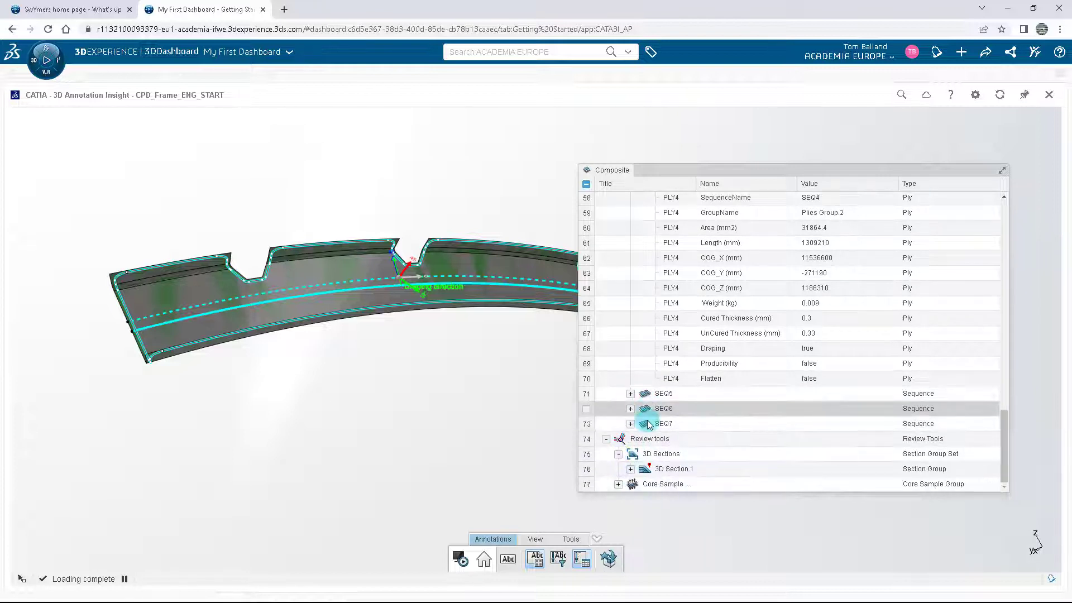
{"action": "left_click", "coordinate": [618, 484]}
{"action": "left_click", "coordinate": [631, 469]}
{"action": "left_click", "coordinate": [682, 366]}
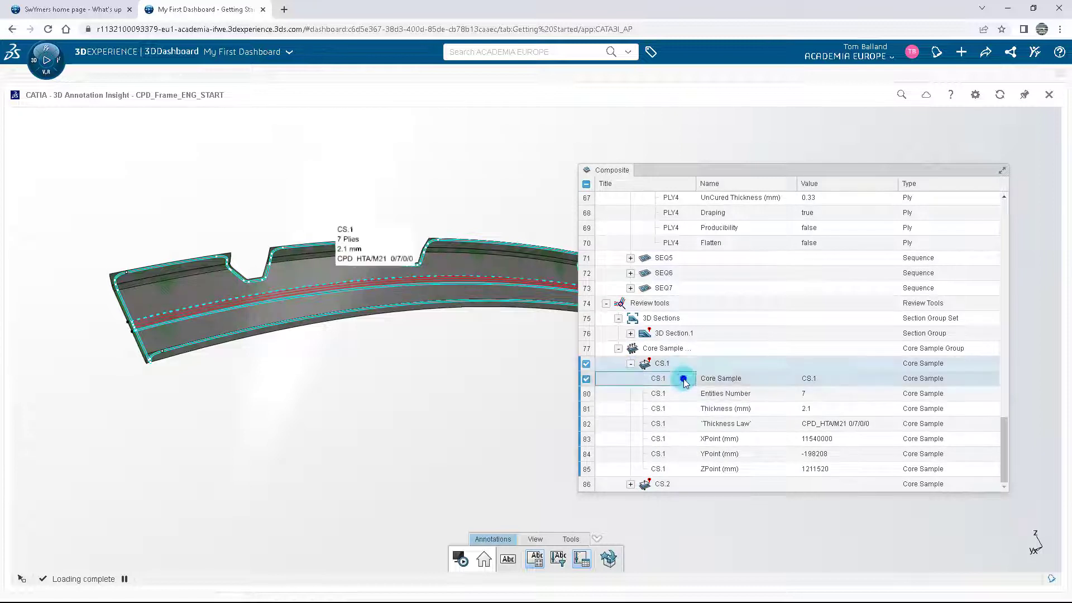
{"action": "left_click", "coordinate": [681, 422]}
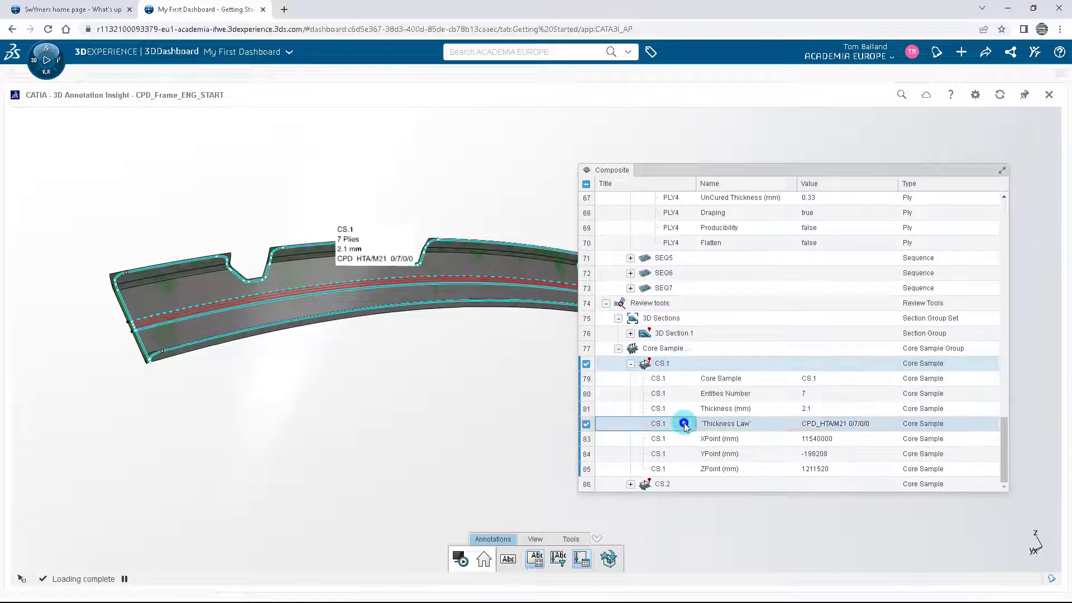
{"action": "left_click", "coordinate": [631, 485]}
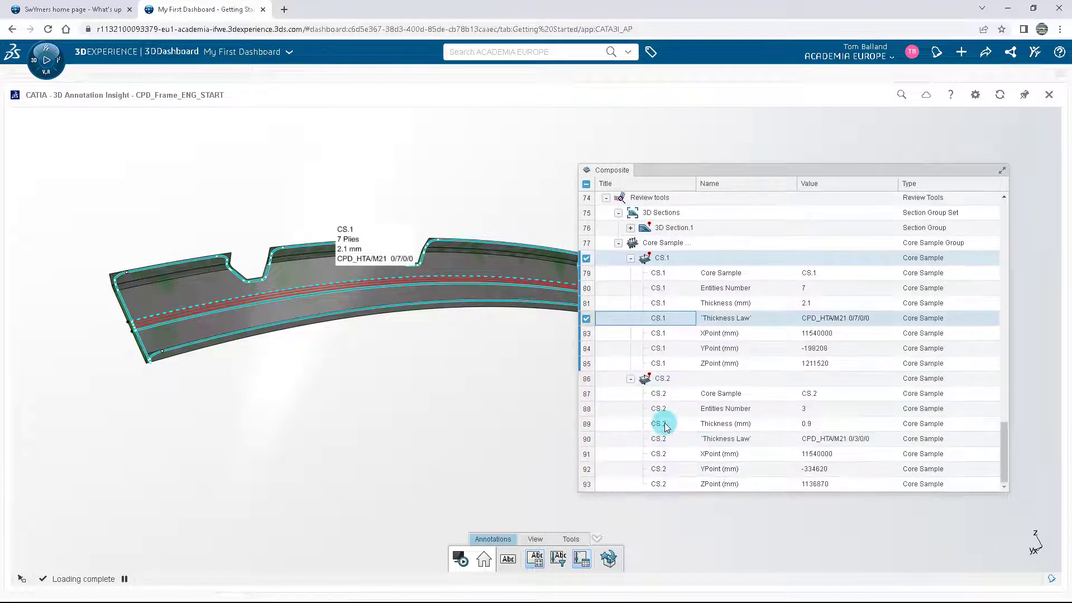
{"action": "left_click_drag", "start_coordinate": [691, 170], "coordinate": [744, 162]}
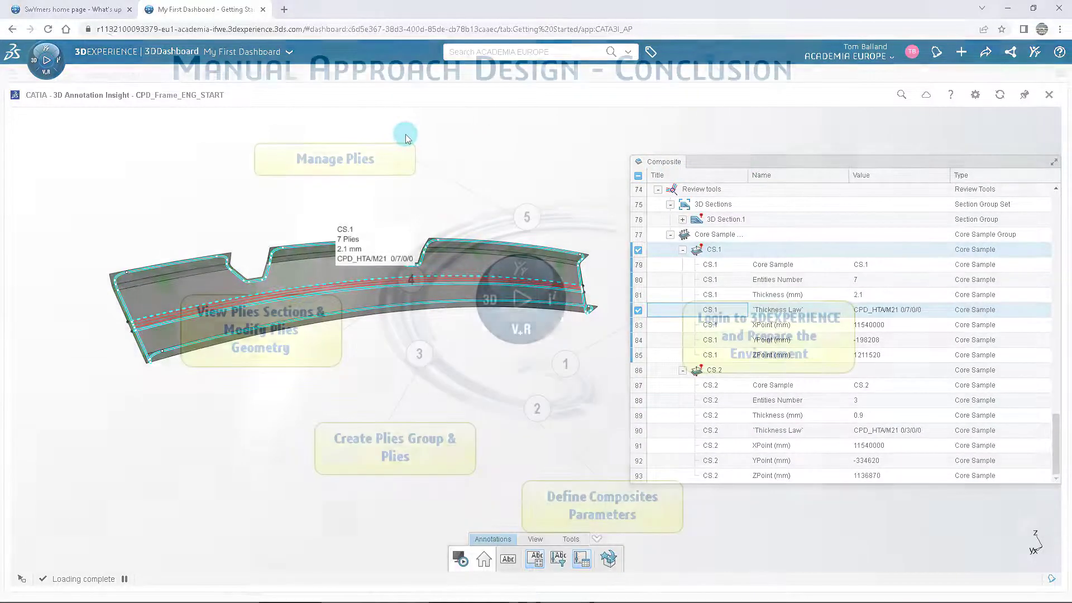